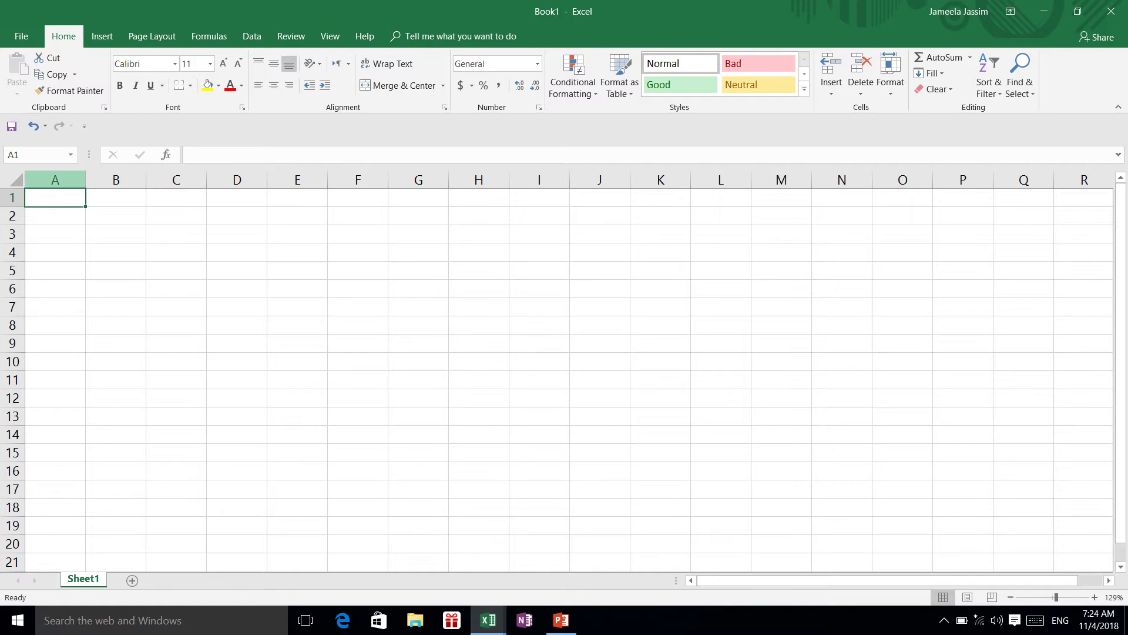
# Step: Extend the selection from cell A1 over the whole of column A and over the whole of row 1
pyautogui.hotkey('ctrl', 'shift', 'Down')
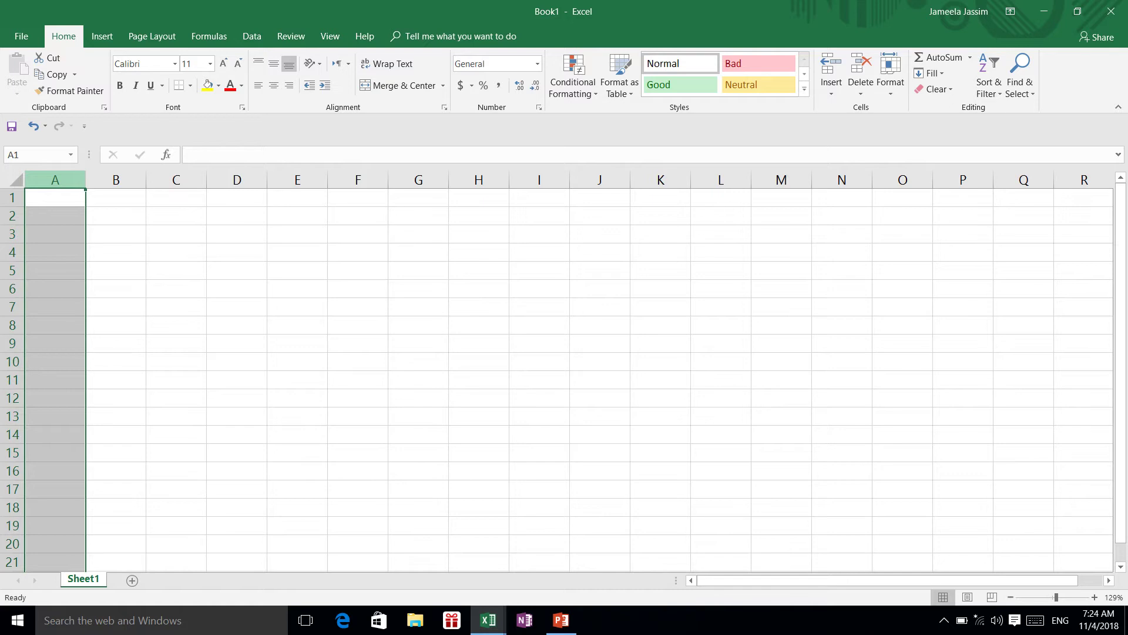
pyautogui.hotkey('ctrl', 'shift', 'Up')
pyautogui.hotkey('ctrl', 'shift', 'Right')
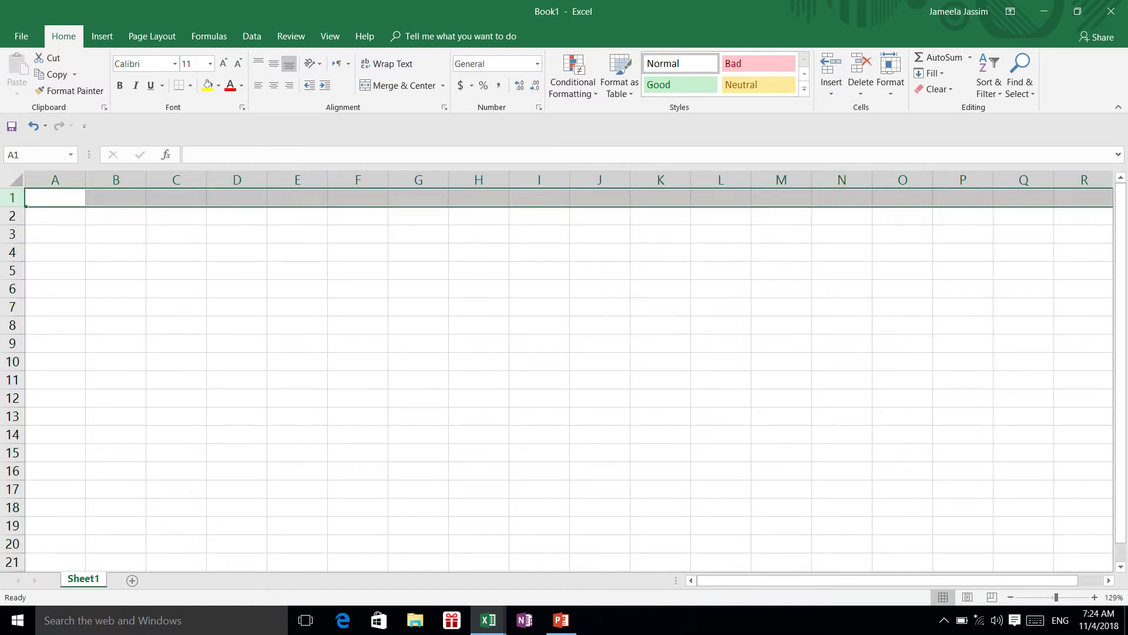
pyautogui.click(55, 197)
pyautogui.press('Down')
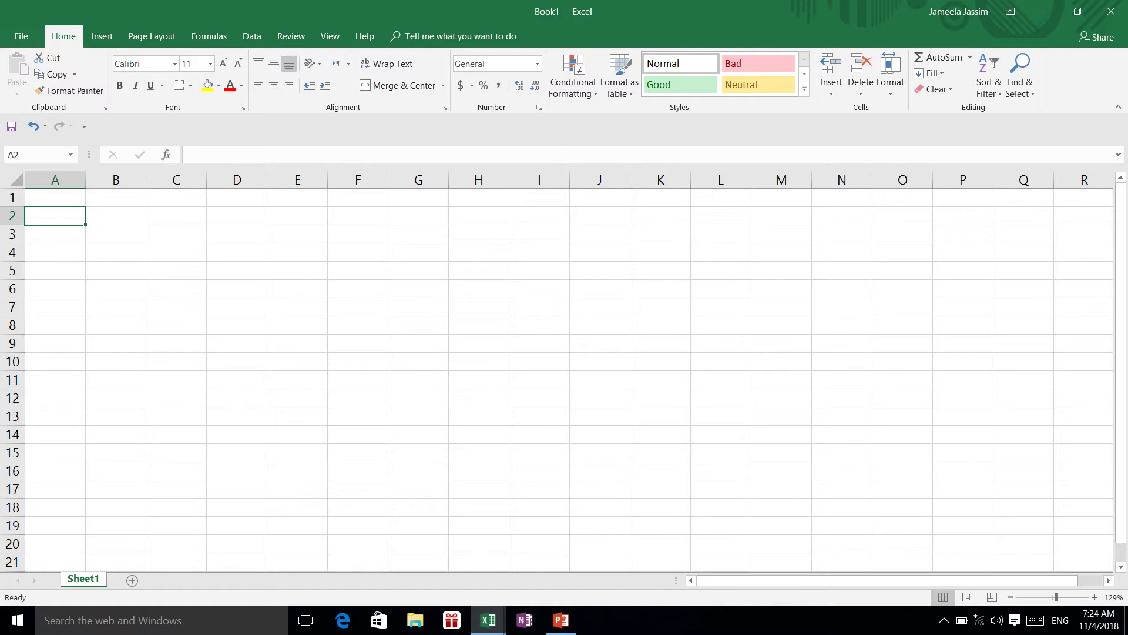
# Step: Select individual cells within A1:B3 one at a time to examine their cell references
pyautogui.click(55, 197)
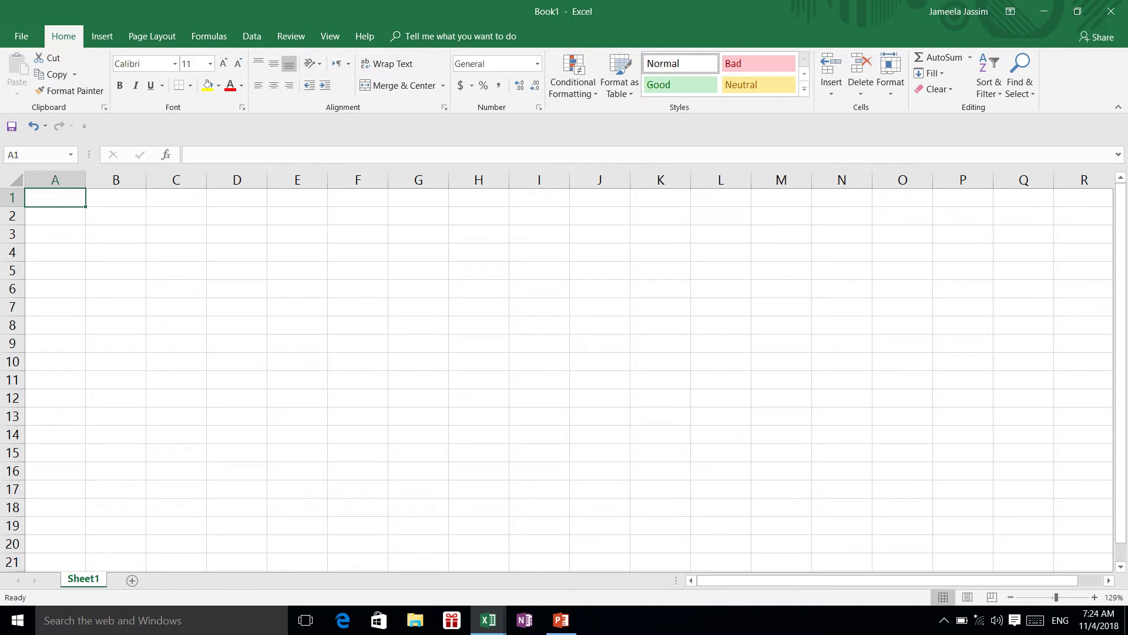
pyautogui.click(115, 216)
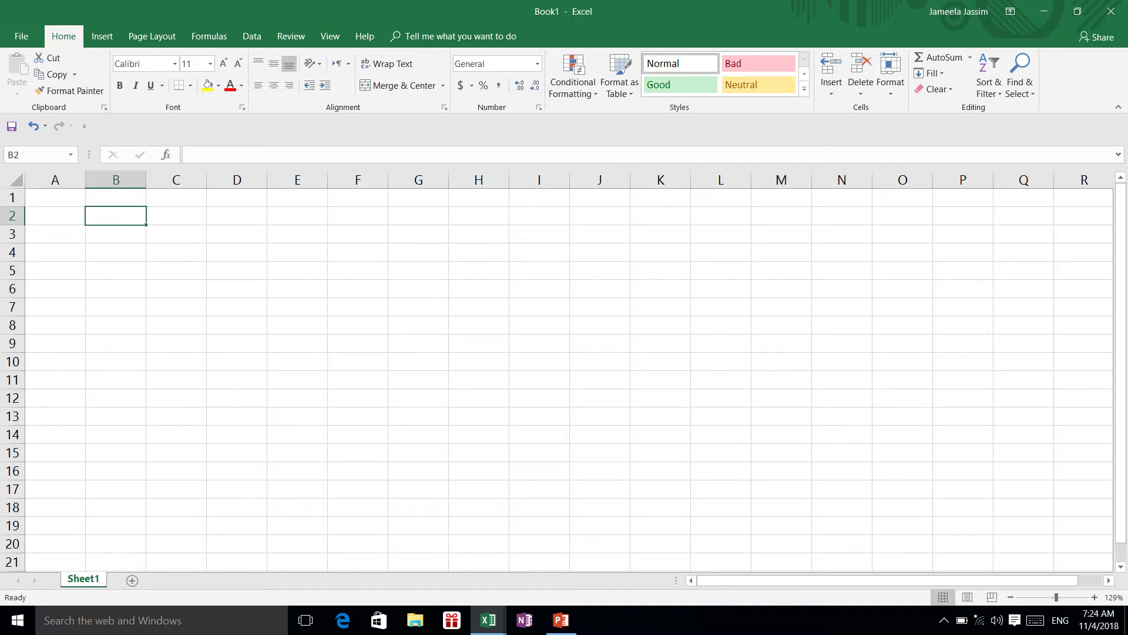
pyautogui.click(55, 216)
pyautogui.click(55, 198)
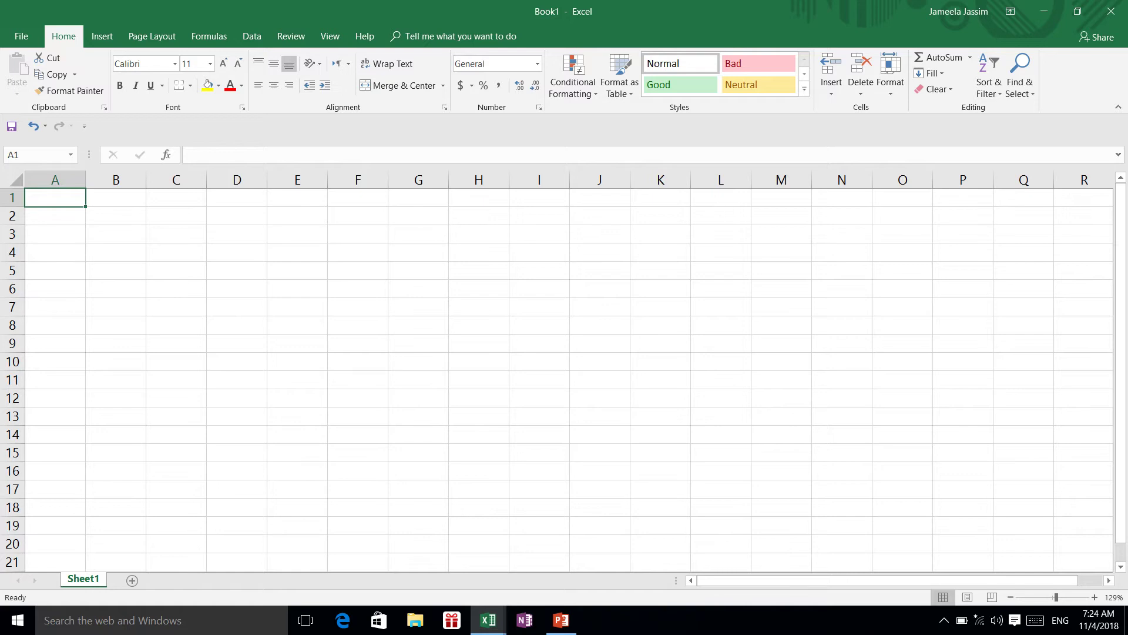
pyautogui.click(116, 197)
pyautogui.click(116, 216)
pyautogui.click(54, 216)
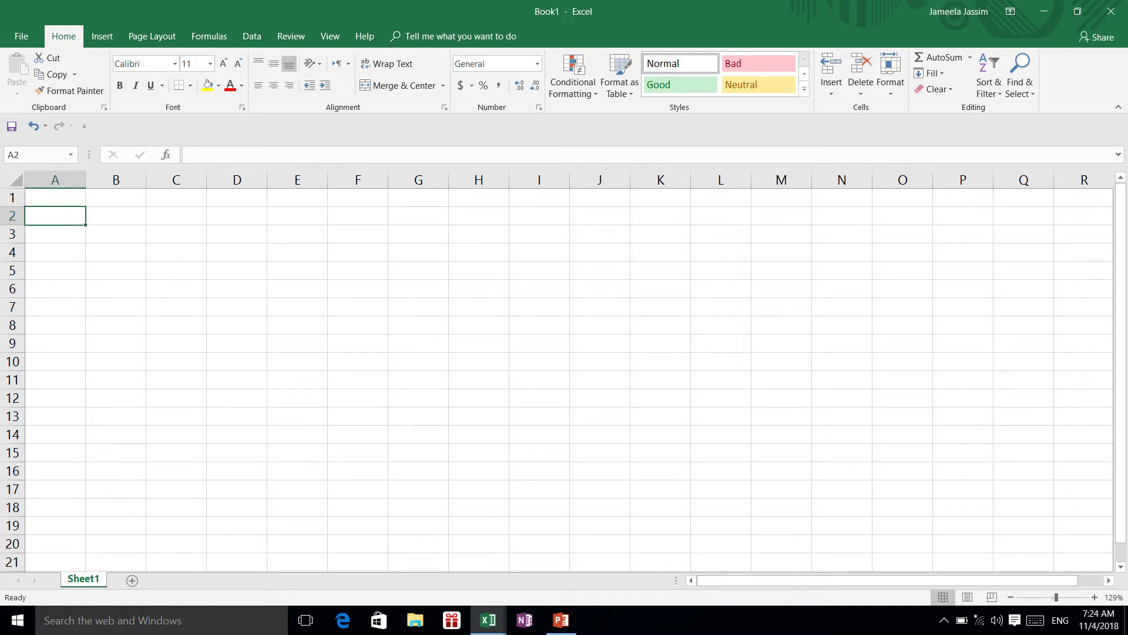
pyautogui.click(115, 216)
pyautogui.click(115, 234)
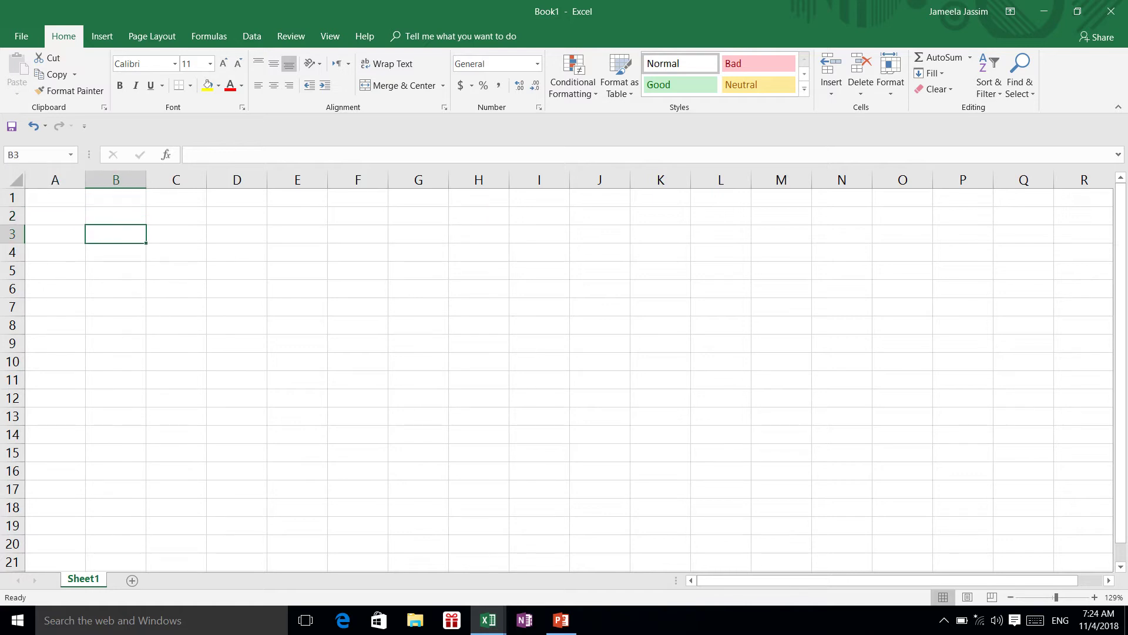
pyautogui.click(54, 234)
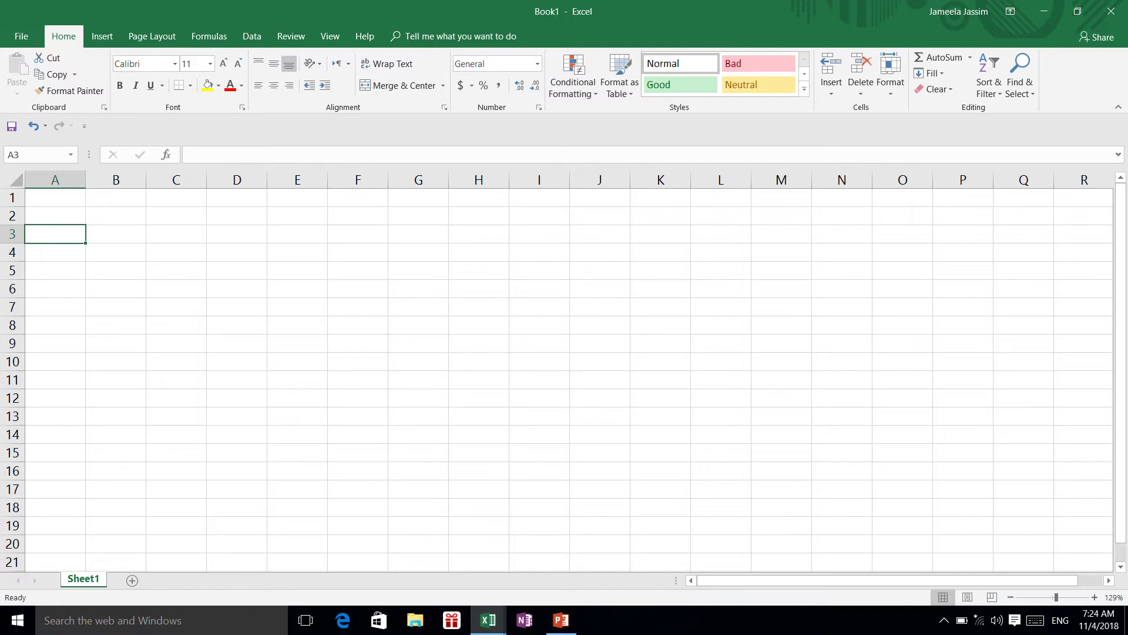
pyautogui.click(115, 234)
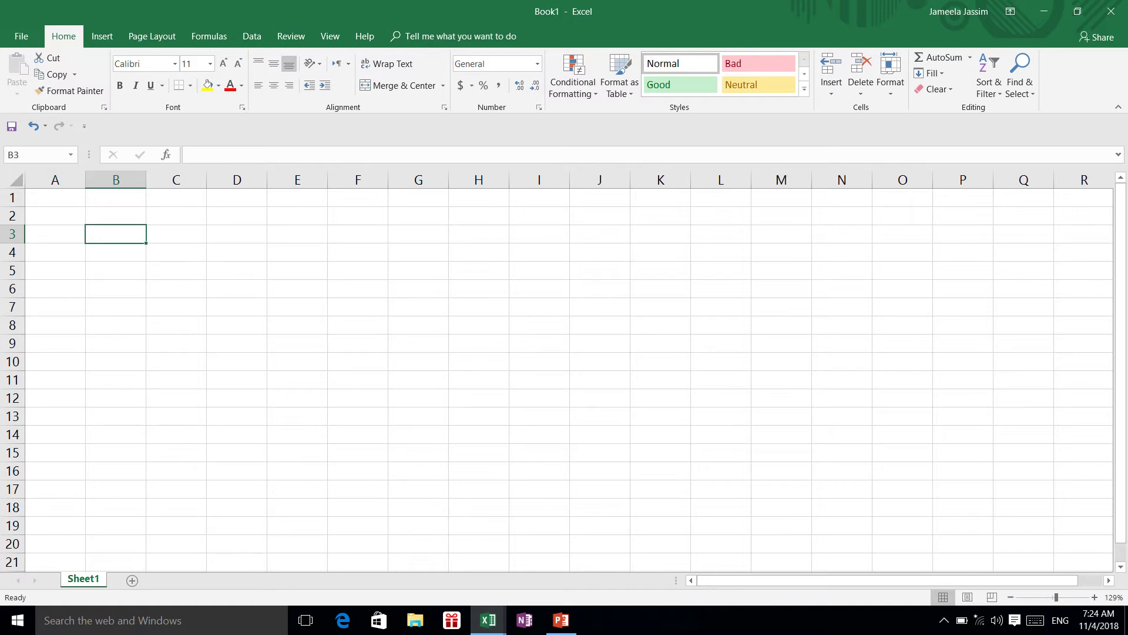
pyautogui.click(116, 216)
pyautogui.click(55, 216)
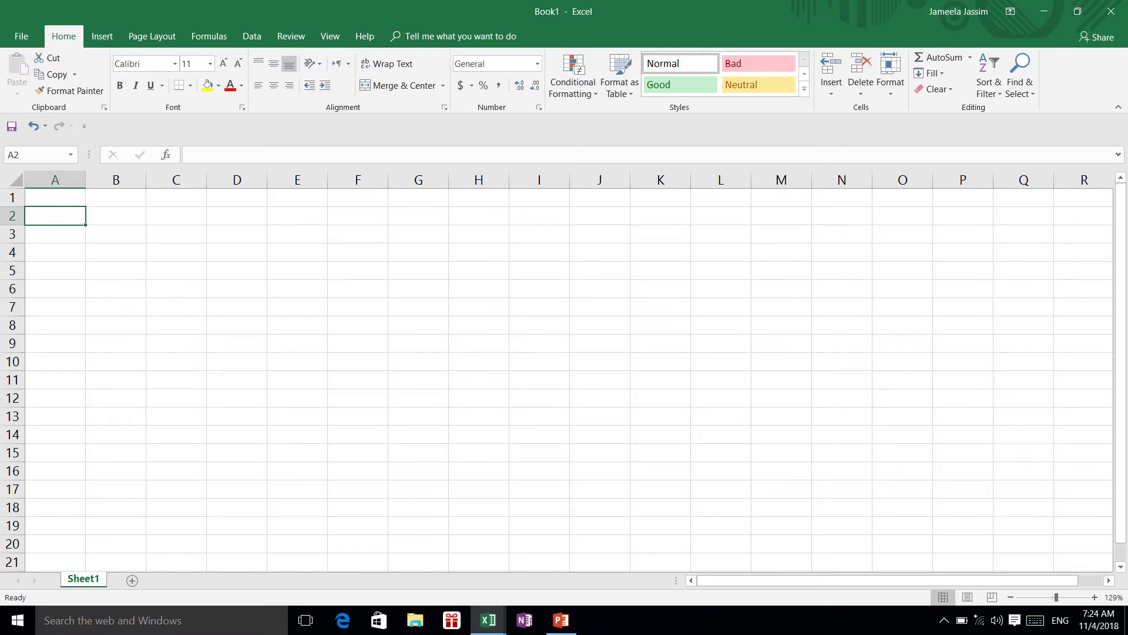
# Step: Move the active cell one cell at a time around the block A2:B3 to examine cell navigation
pyautogui.hscroll(1, 563, 379)
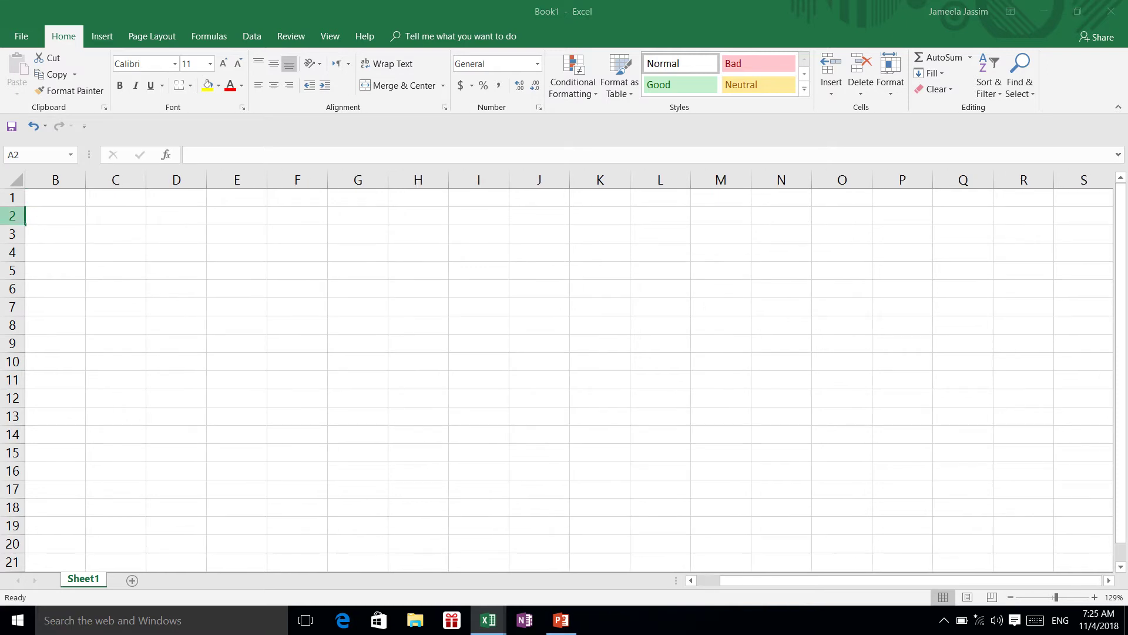
pyautogui.hscroll(-1, 563, 379)
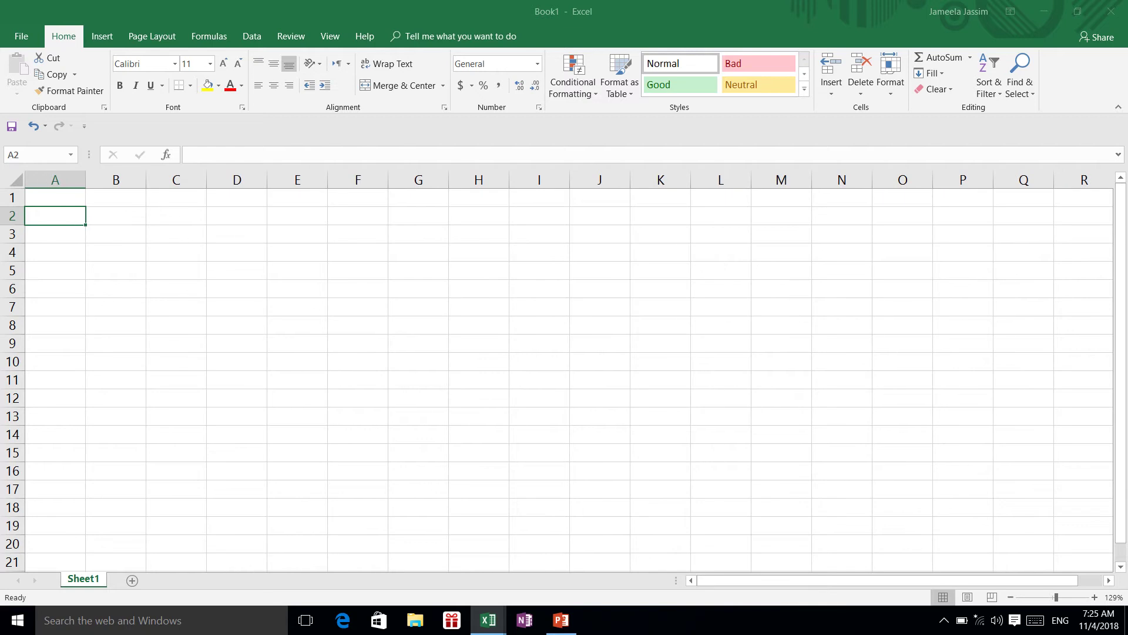
pyautogui.press('Down')
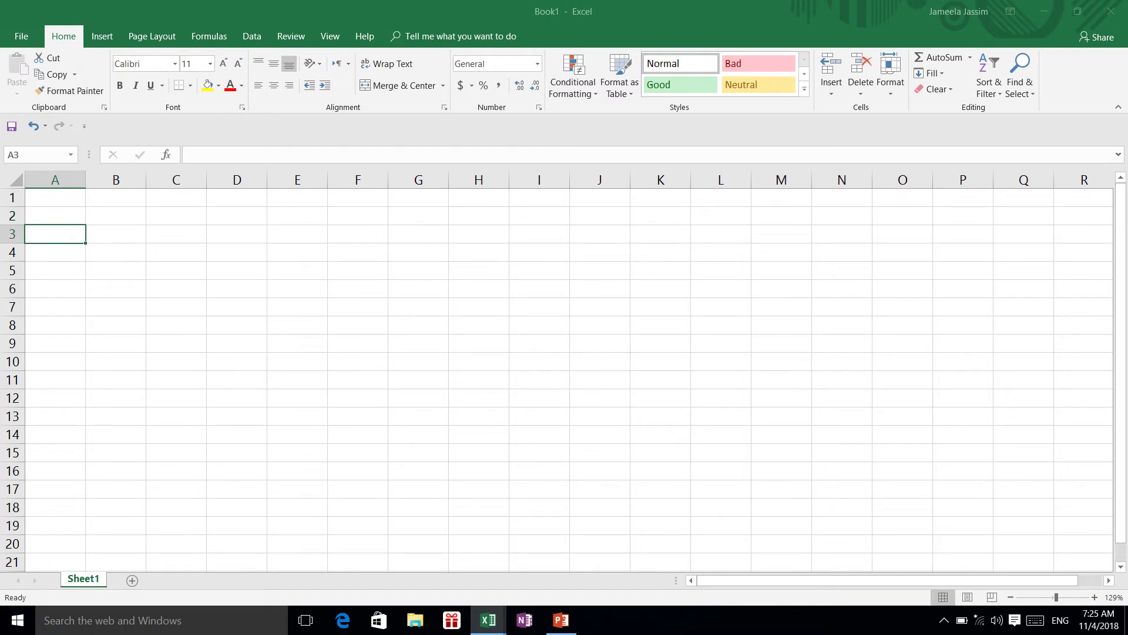
pyautogui.press('Up')
pyautogui.press('Down')
pyautogui.press('Right')
pyautogui.press('Up')
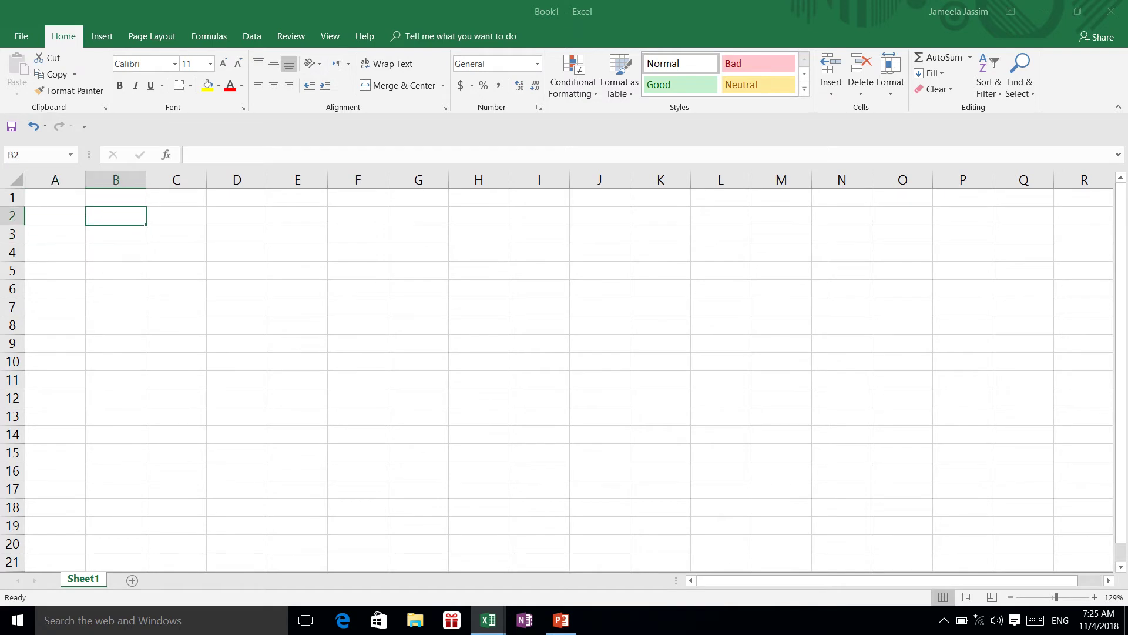
pyautogui.press('Left')
pyautogui.press('Right')
pyautogui.press('Down')
pyautogui.press('Left')
pyautogui.press('Up')
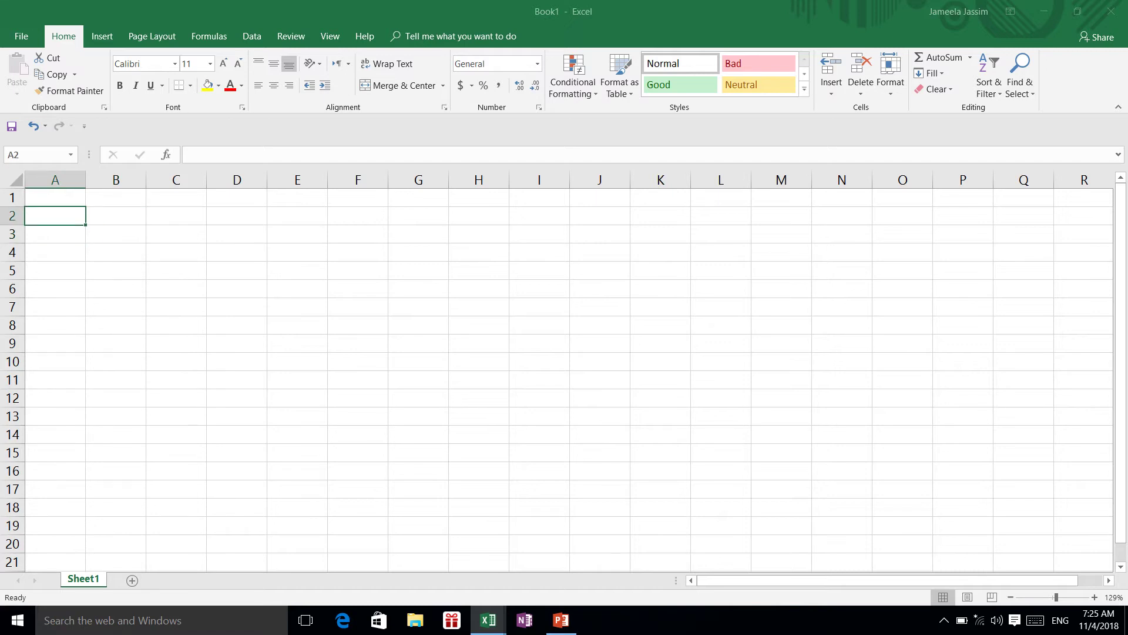
pyautogui.press('Right')
pyautogui.press('Down')
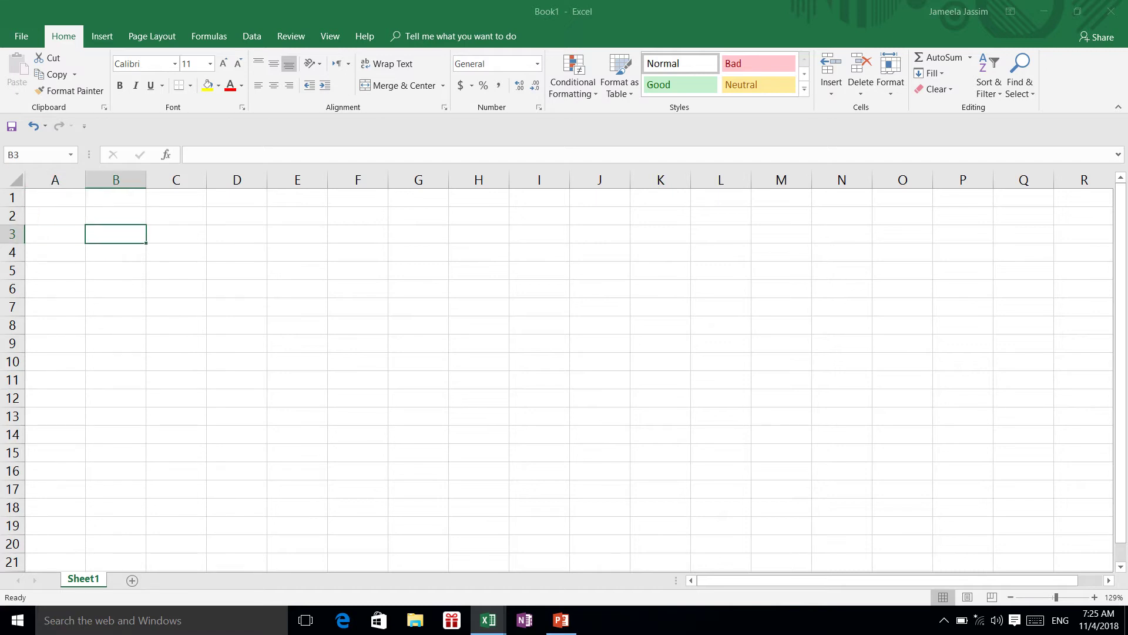
# Step: Enter the column headers Name in cell A1 and Quiz 1 in cell B1
pyautogui.press('End')
pyautogui.press('Up')
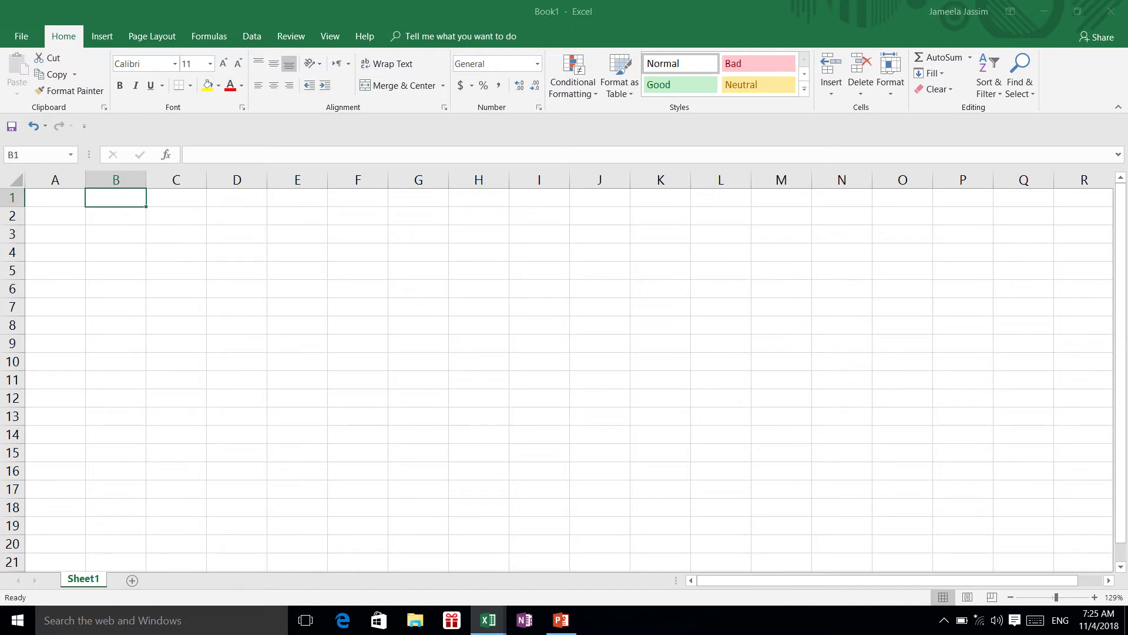
pyautogui.press('Left')
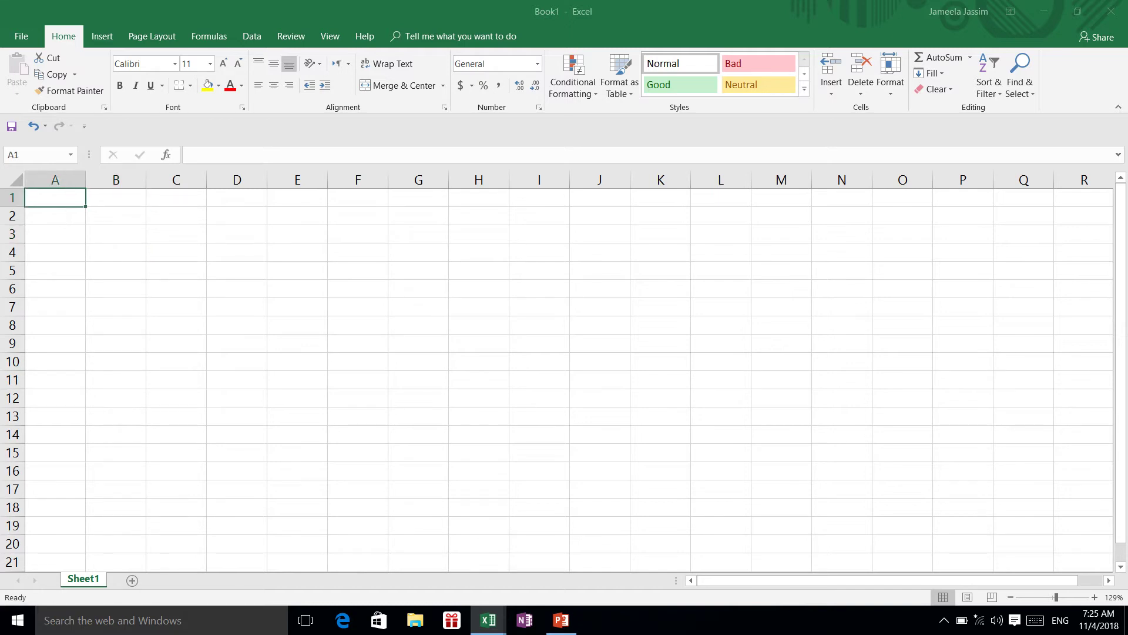
pyautogui.write('Name')
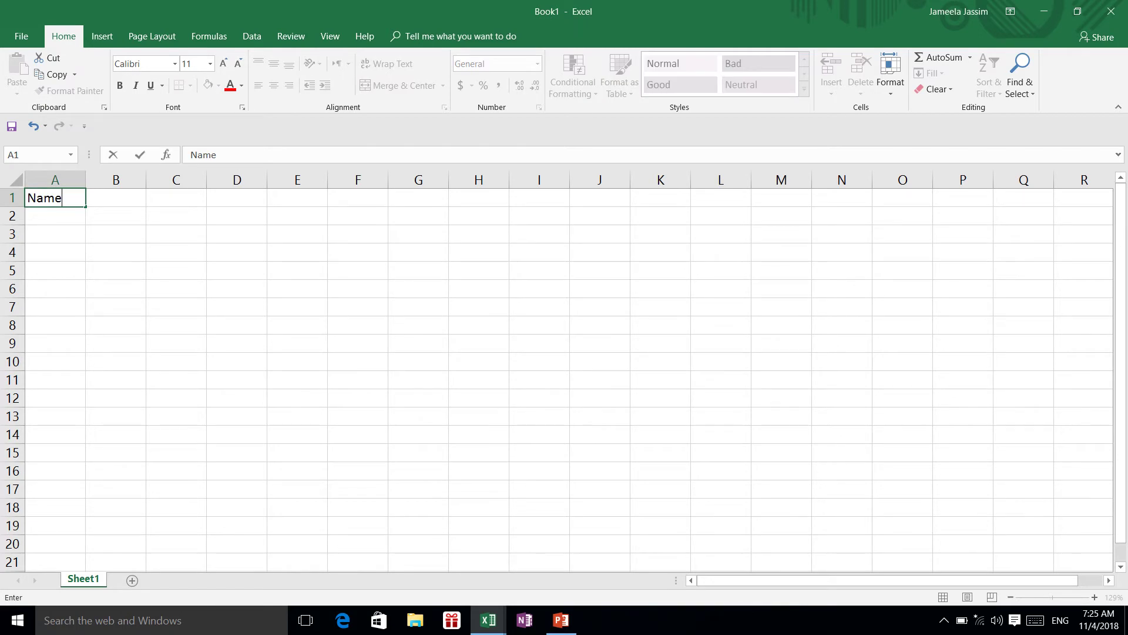
pyautogui.press('Tab')
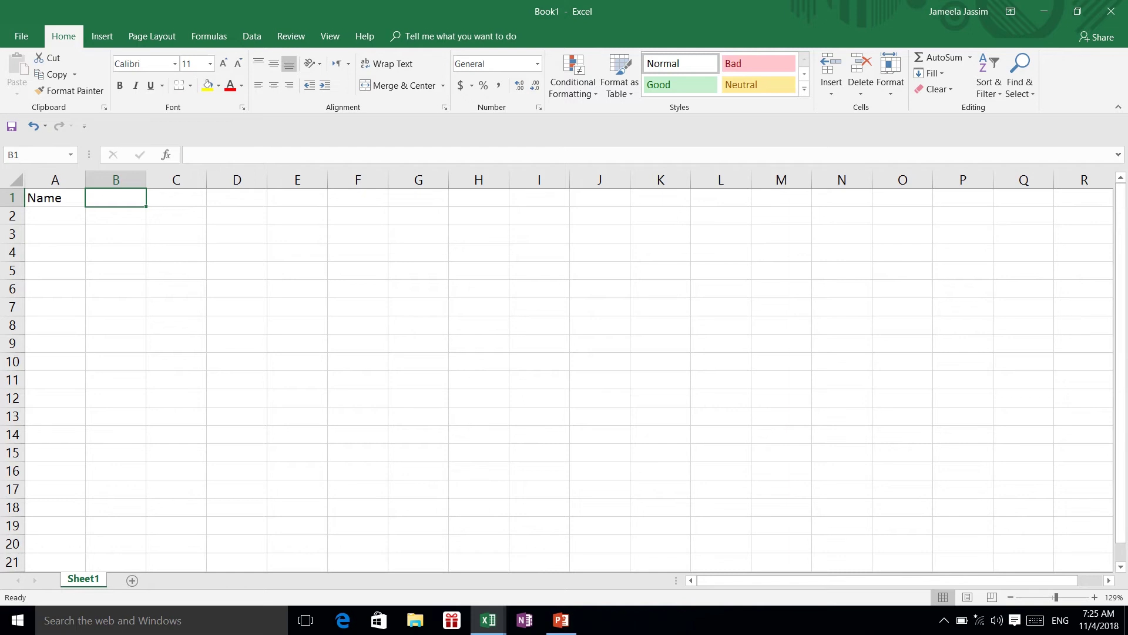
pyautogui.write('Qui')
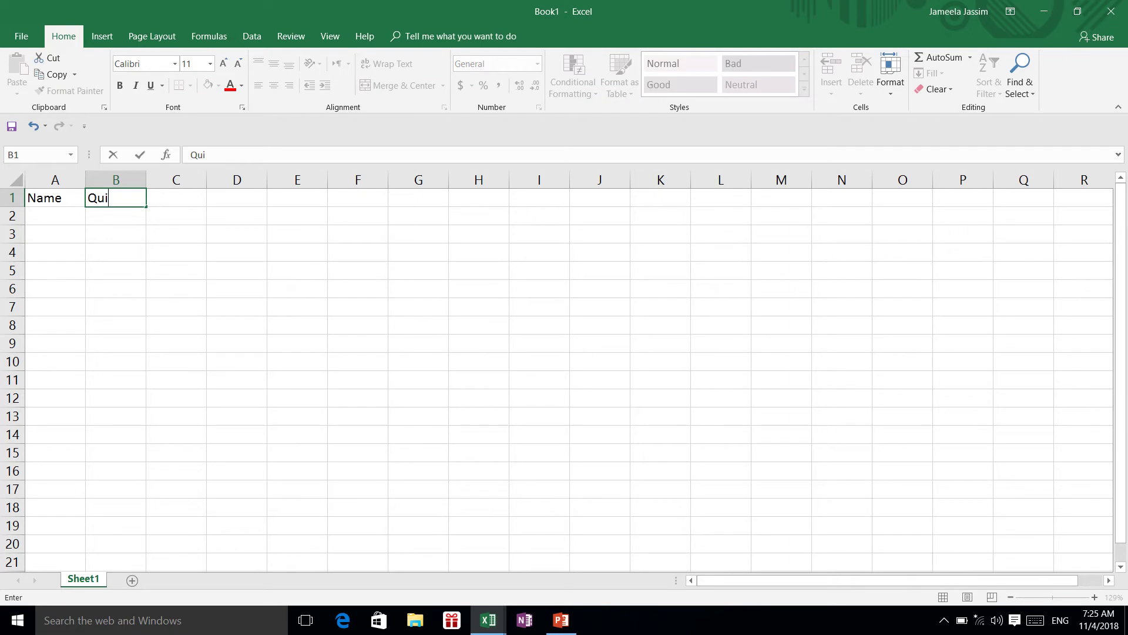
pyautogui.write('z 1')
pyautogui.click(177, 198)
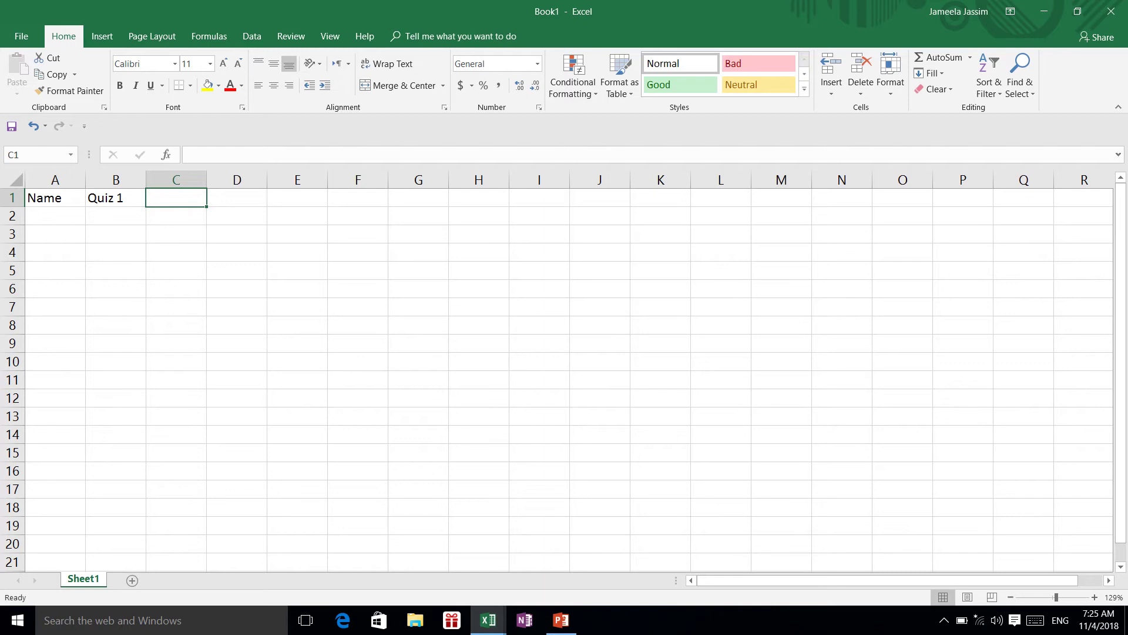
# Step: Enter the column headers Quiz 2 in cell C1 and Quiz in cell D1
pyautogui.write('Quiz')
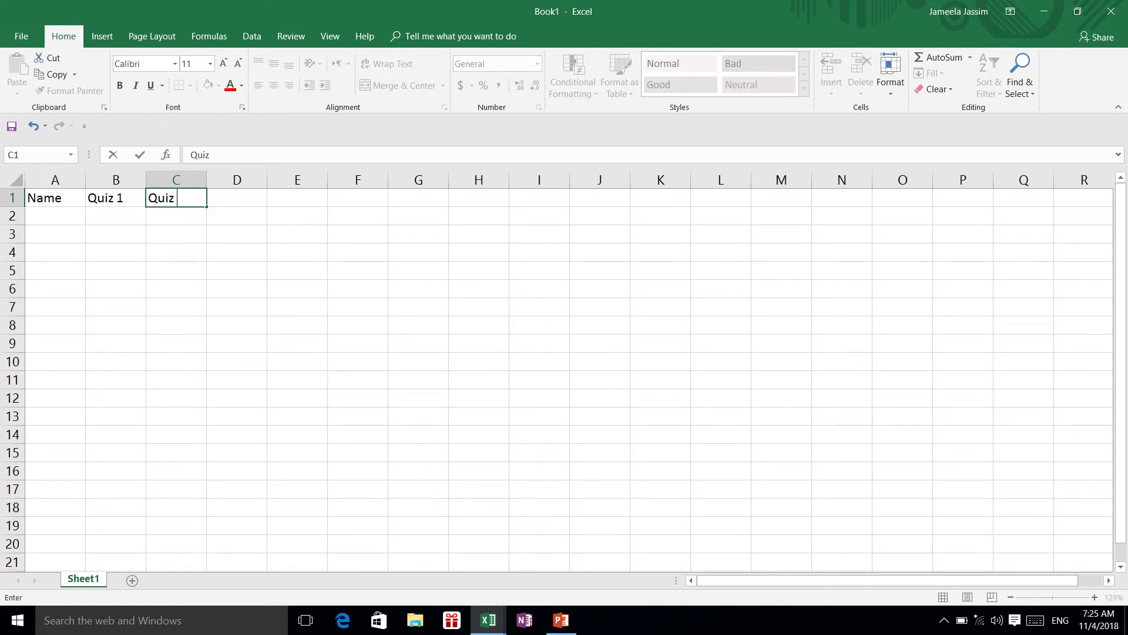
pyautogui.write(' 2')
pyautogui.click(237, 198)
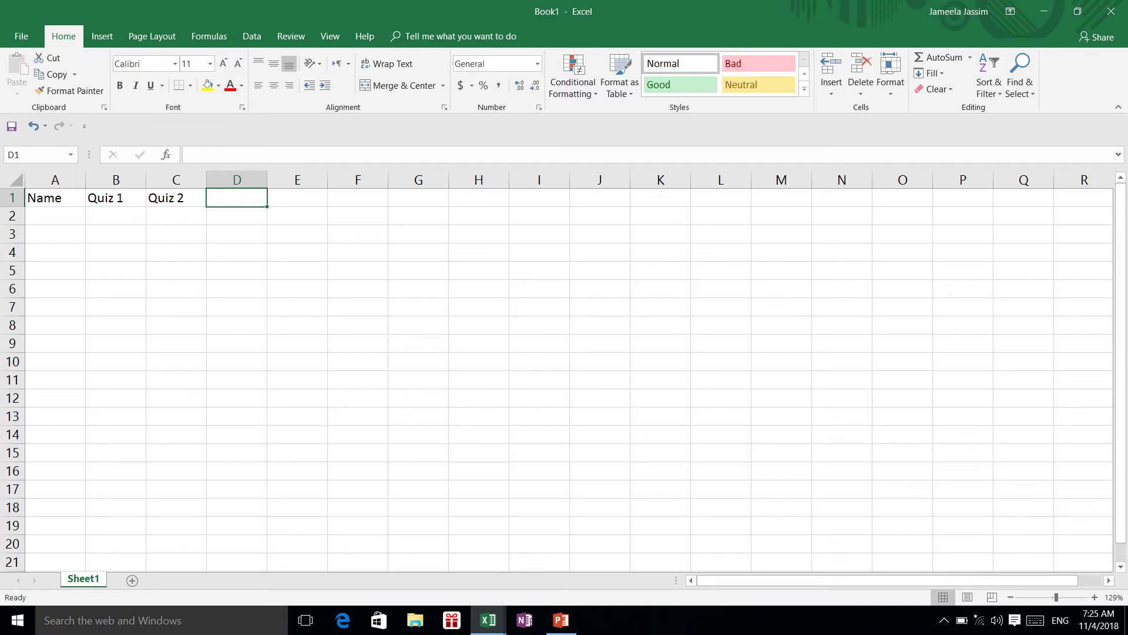
pyautogui.write('Quiz')
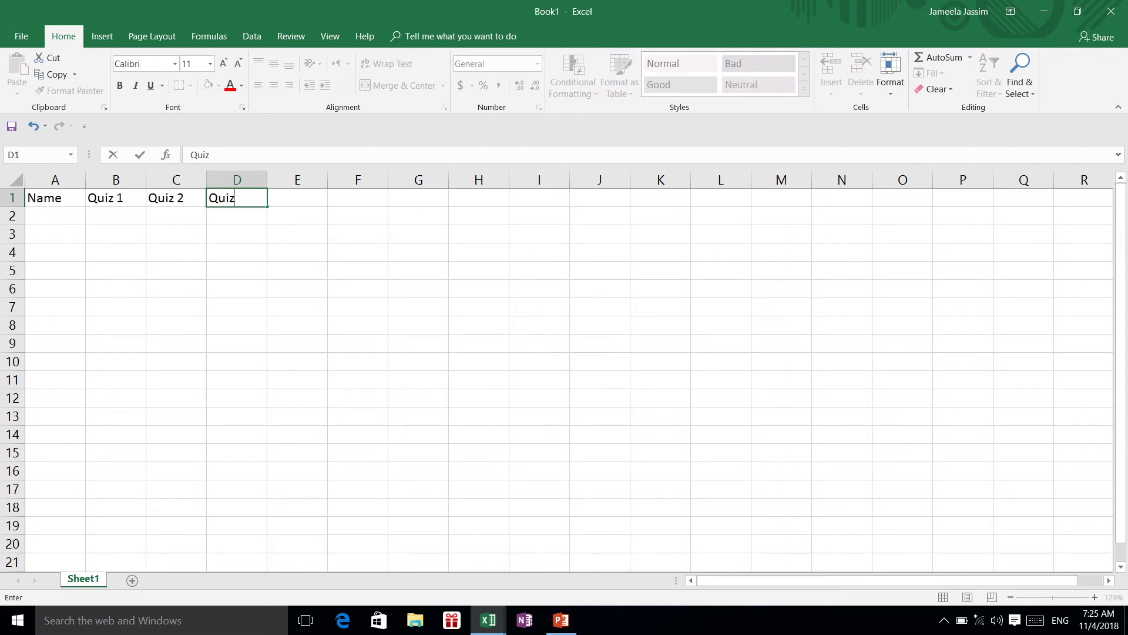
pyautogui.click(298, 198)
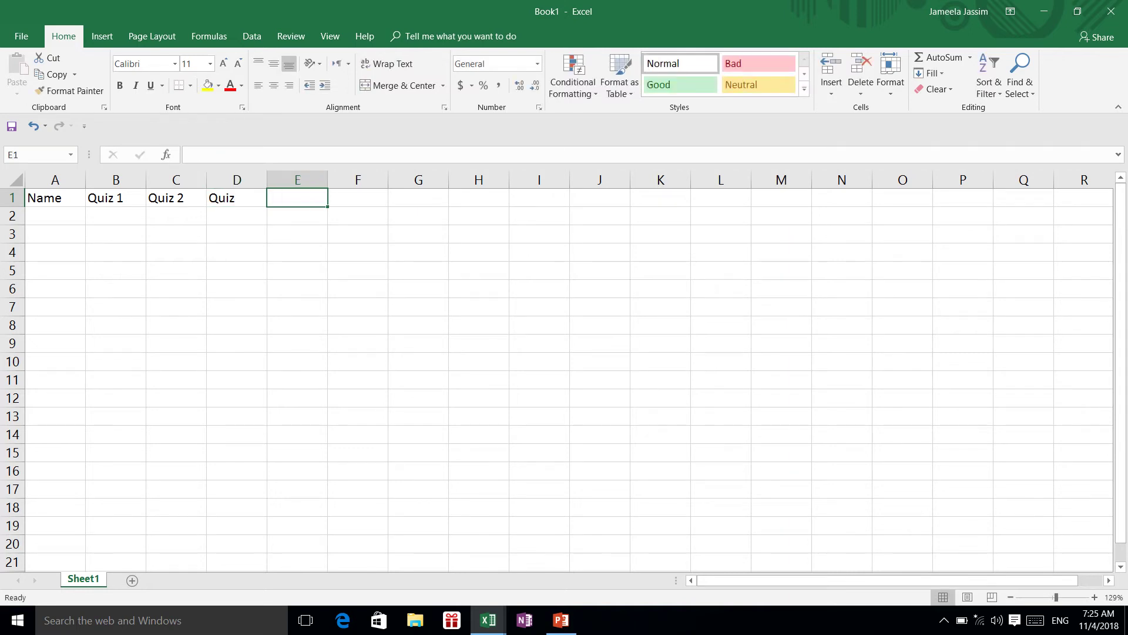
# Step: Edit the header in cell D1 so that it reads Quiz 3
pyautogui.click(236, 198)
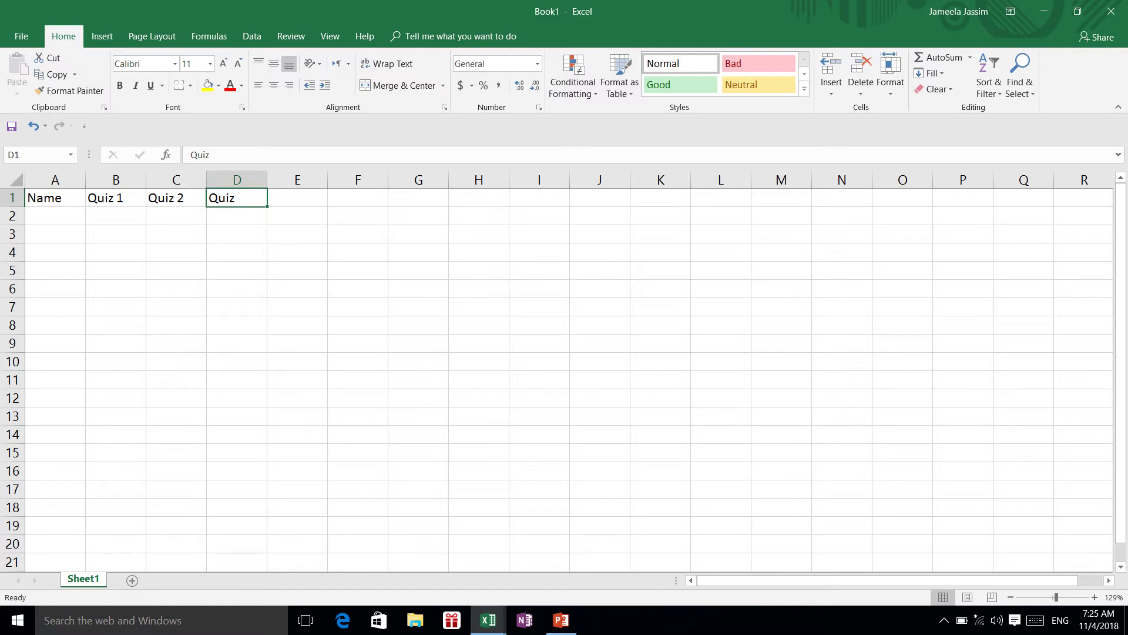
pyautogui.click(210, 154)
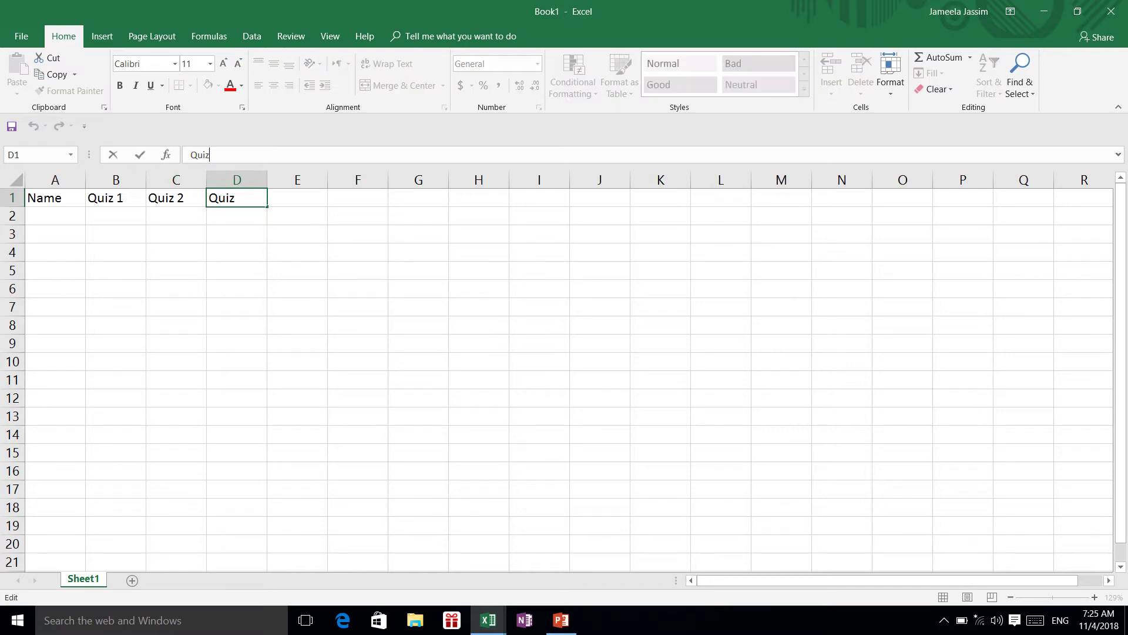
pyautogui.write('3')
pyautogui.press('Return')
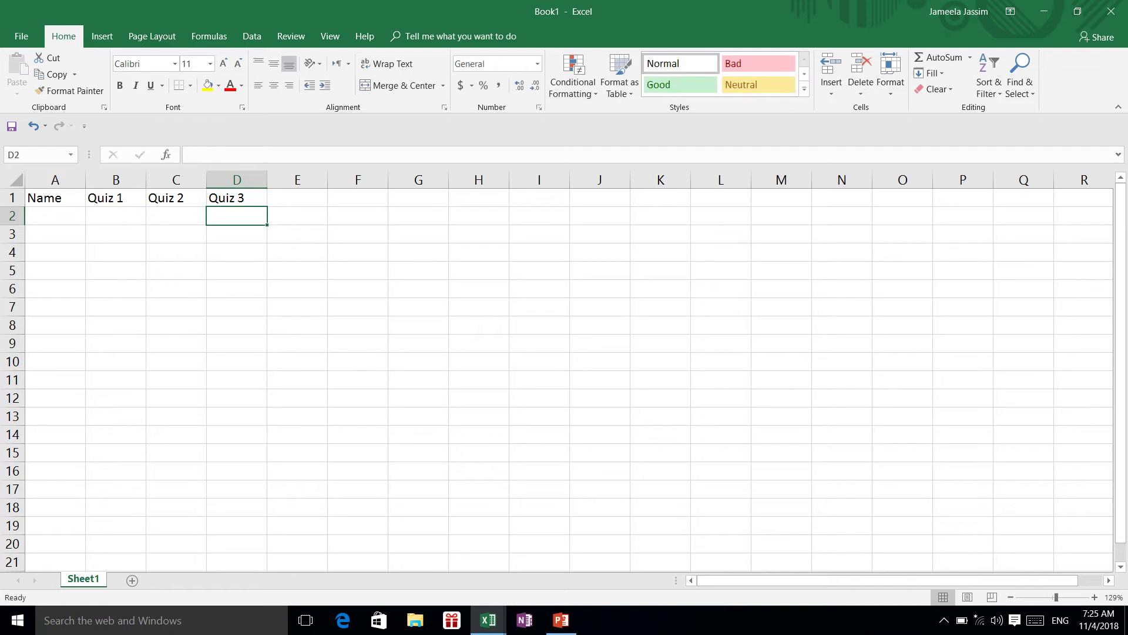
# Step: Step through the header cells in row 1 to examine each cell's reference and content
pyautogui.press('Up')
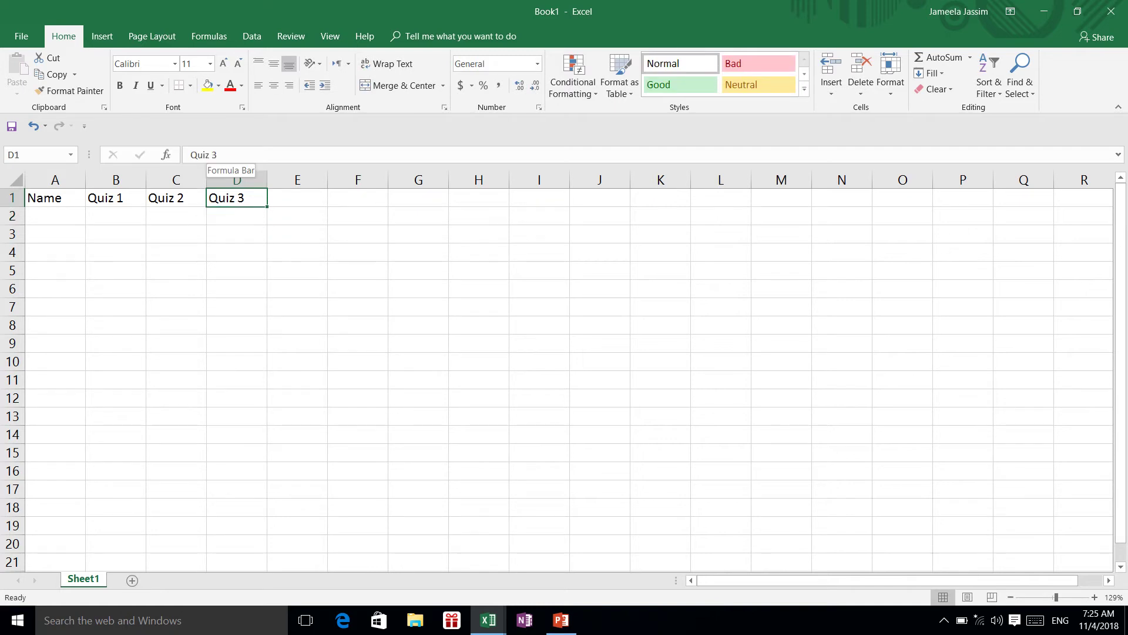
pyautogui.press('Right')
pyautogui.press('Left')
pyautogui.press('Left')
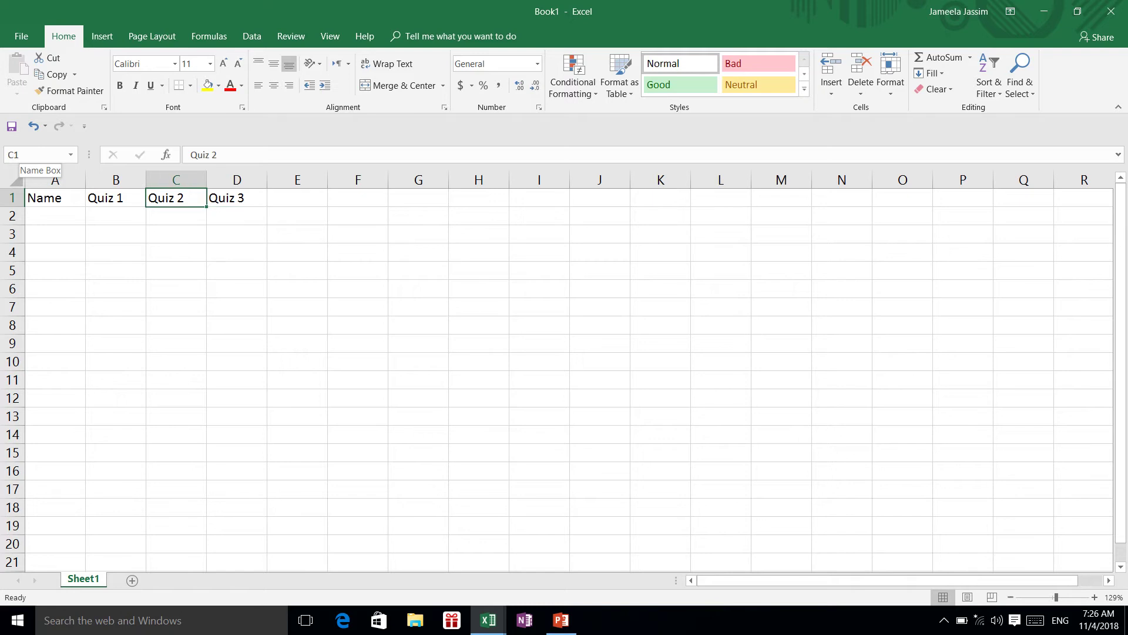
pyautogui.press('Left')
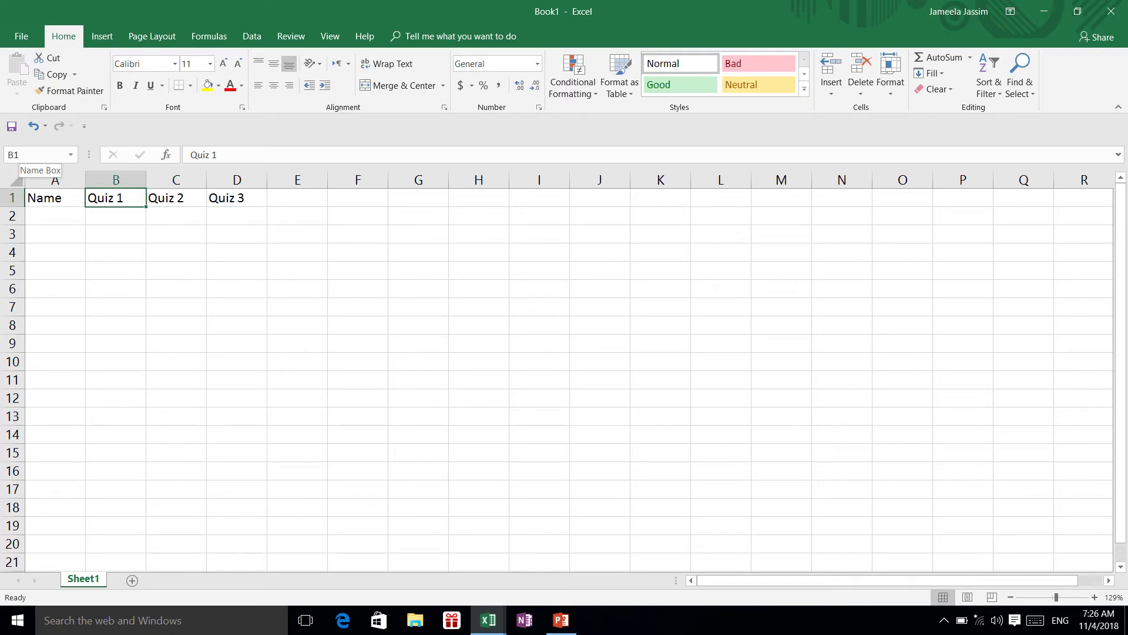
pyautogui.press('Left')
pyautogui.press('Right')
pyautogui.press('Right')
pyautogui.press('Right')
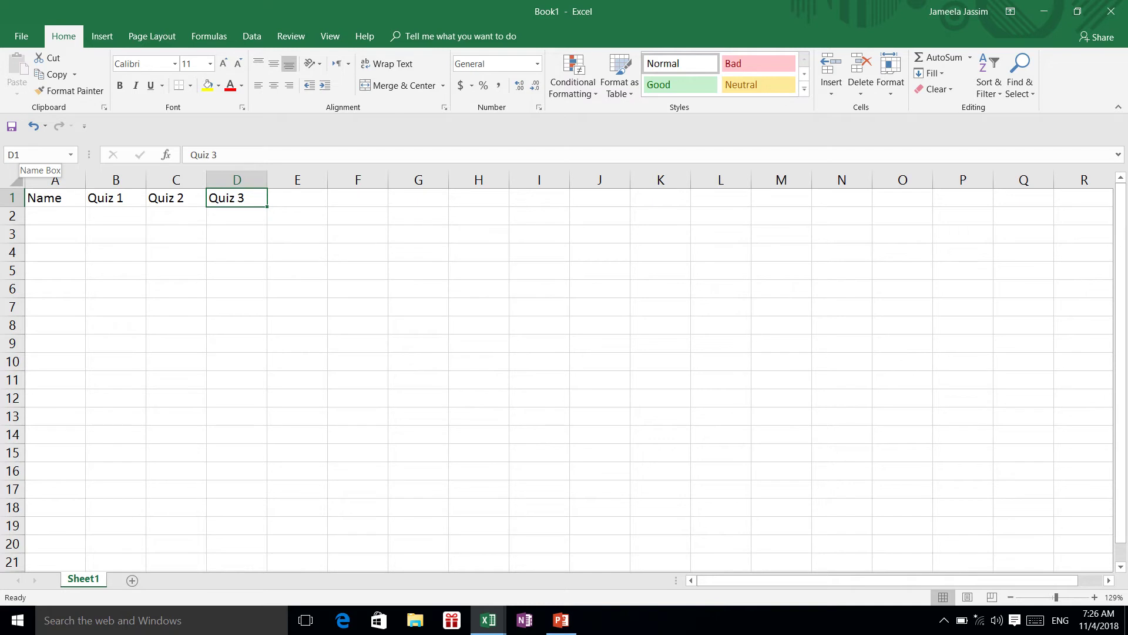
pyautogui.press('Return')
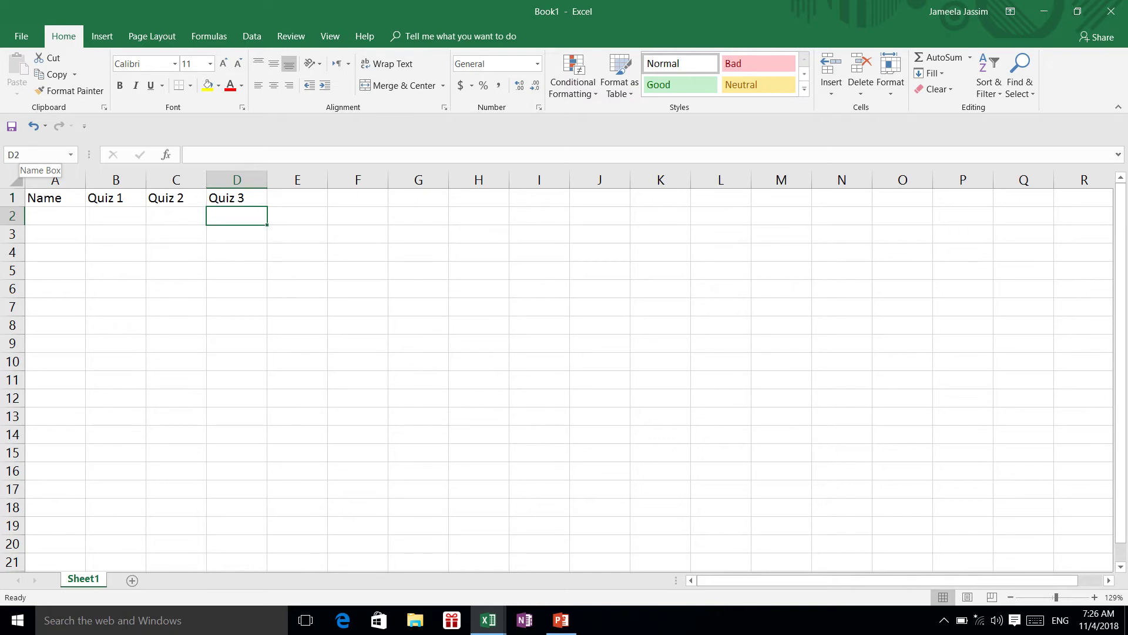
# Step: Enter the column headers Quiz 4 in cell E1 and Total in cell F1
pyautogui.press('Up')
pyautogui.press('Right')
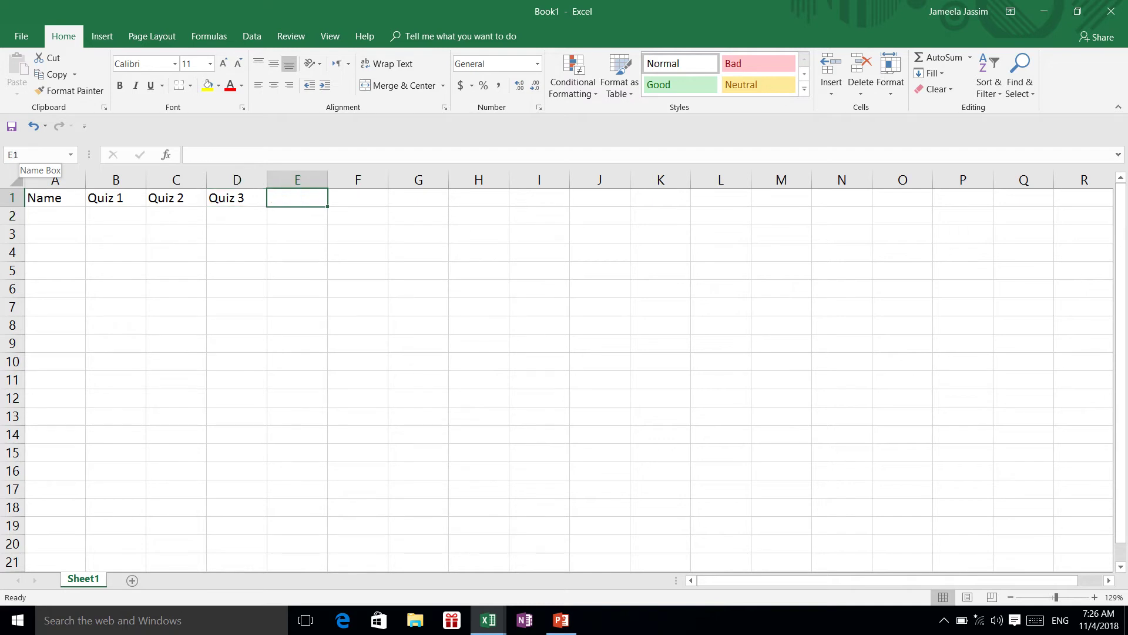
pyautogui.write('Q')
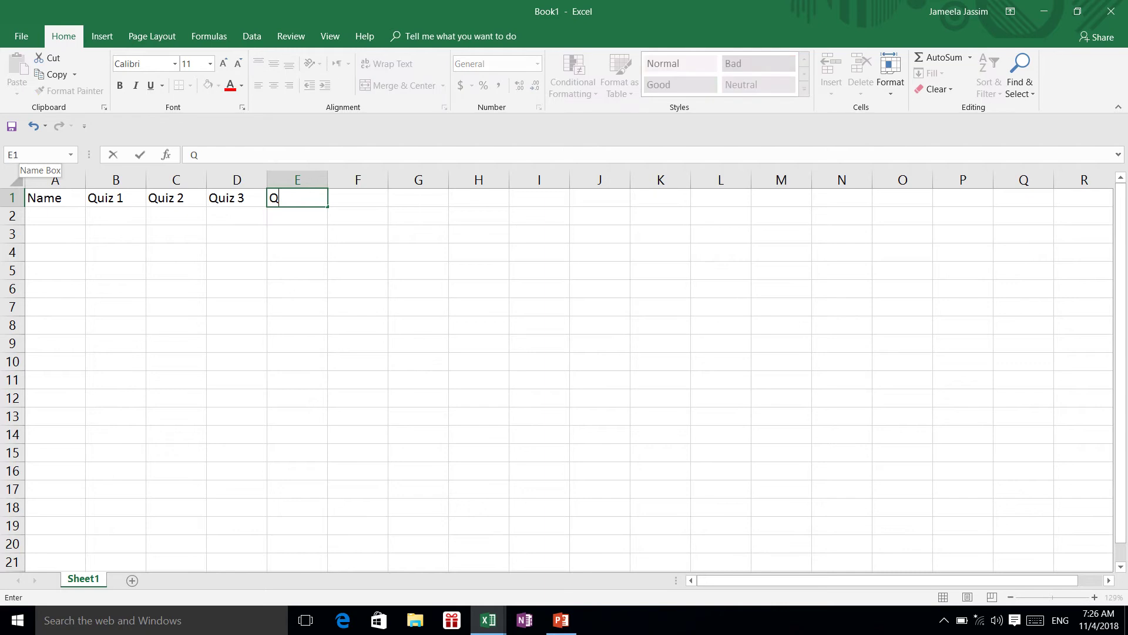
pyautogui.write('uiz 4')
pyautogui.press('Tab')
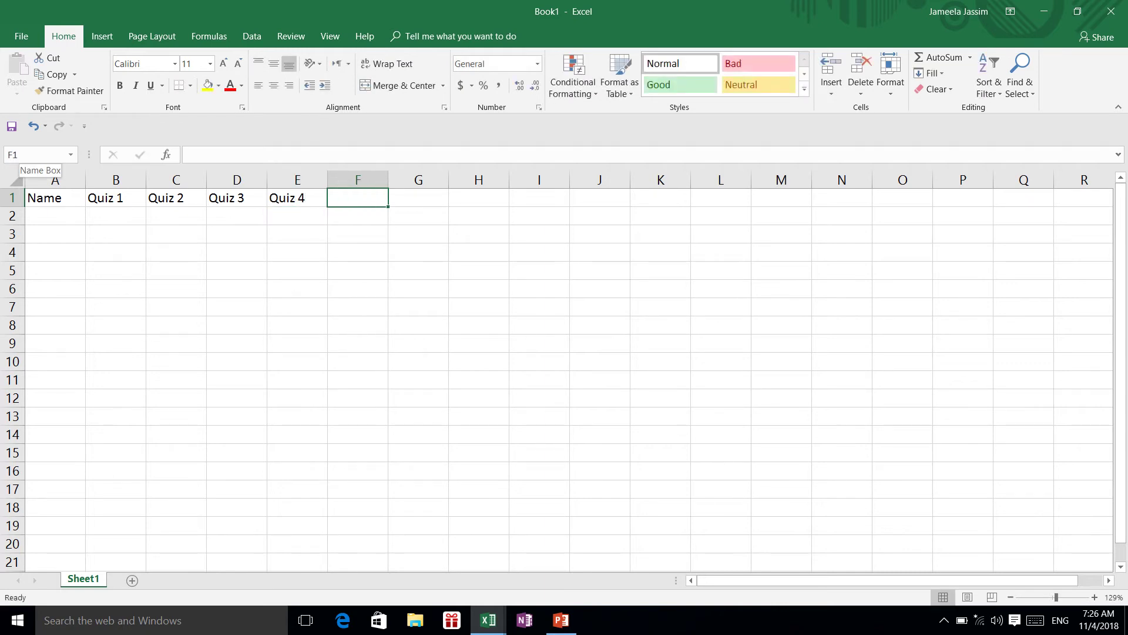
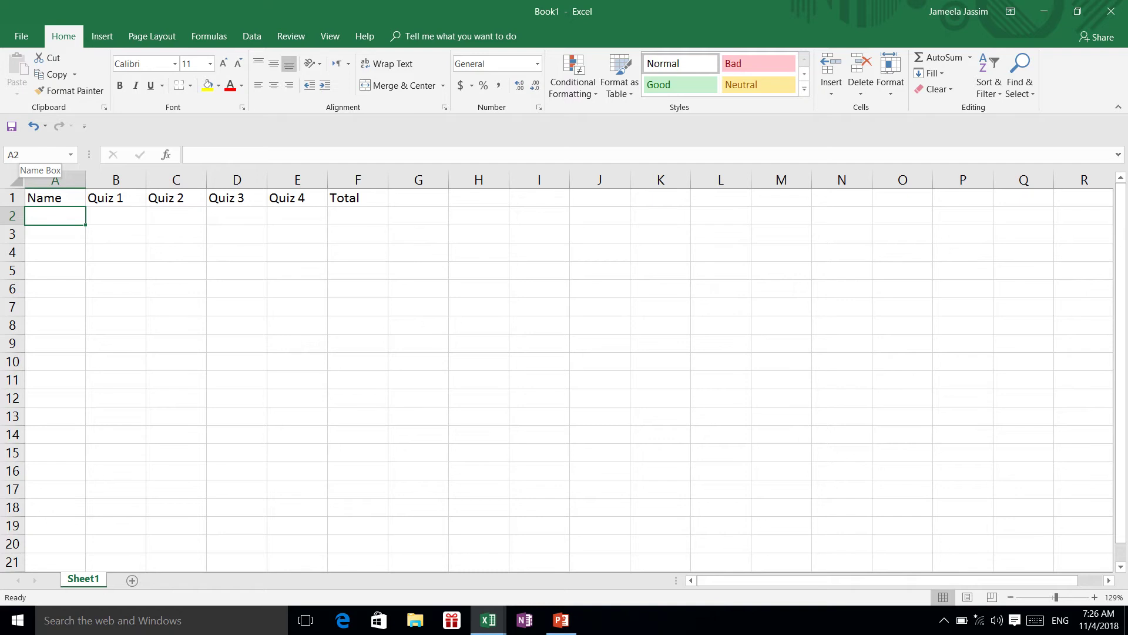
# Step: Enter the four students' first names down column A in cells A2 through A5
pyautogui.write('Adam')
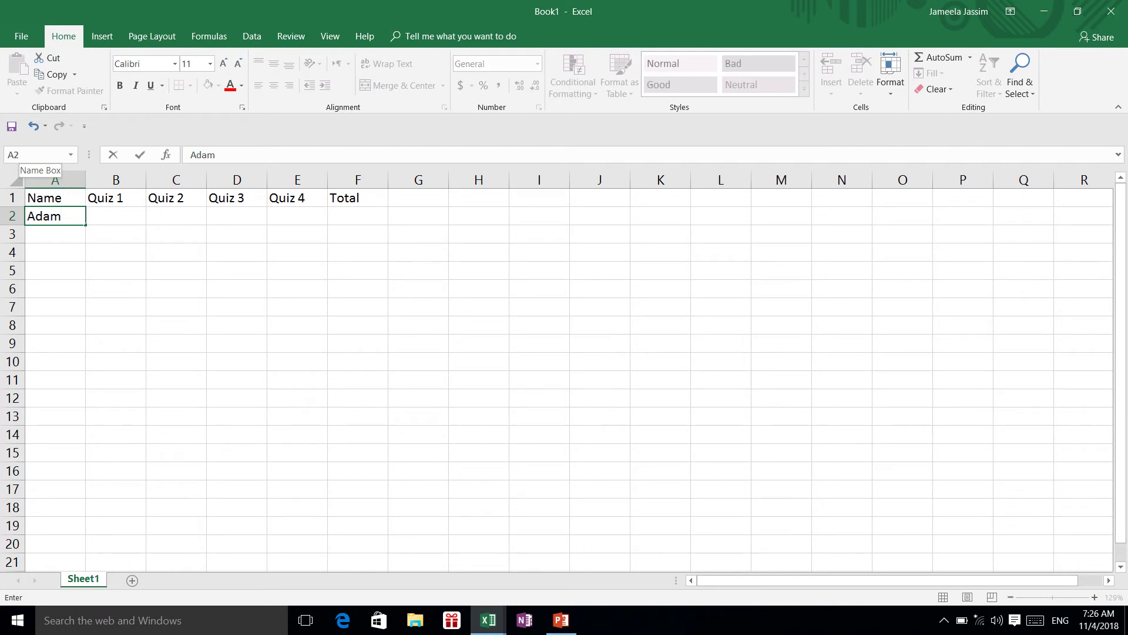
pyautogui.press('Return')
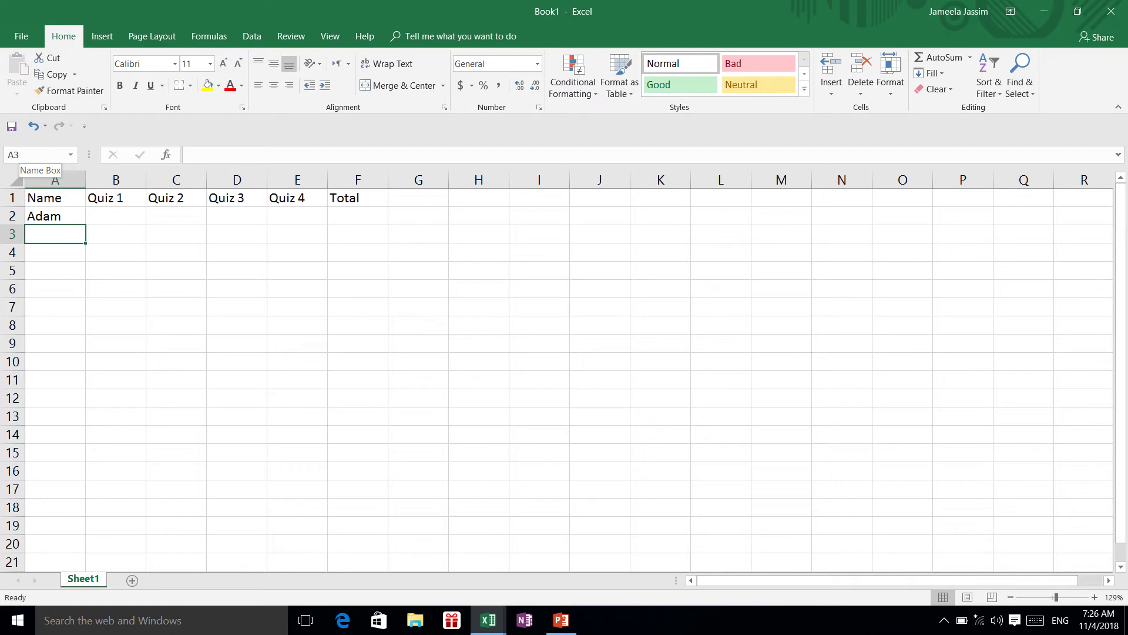
pyautogui.write('Tim')
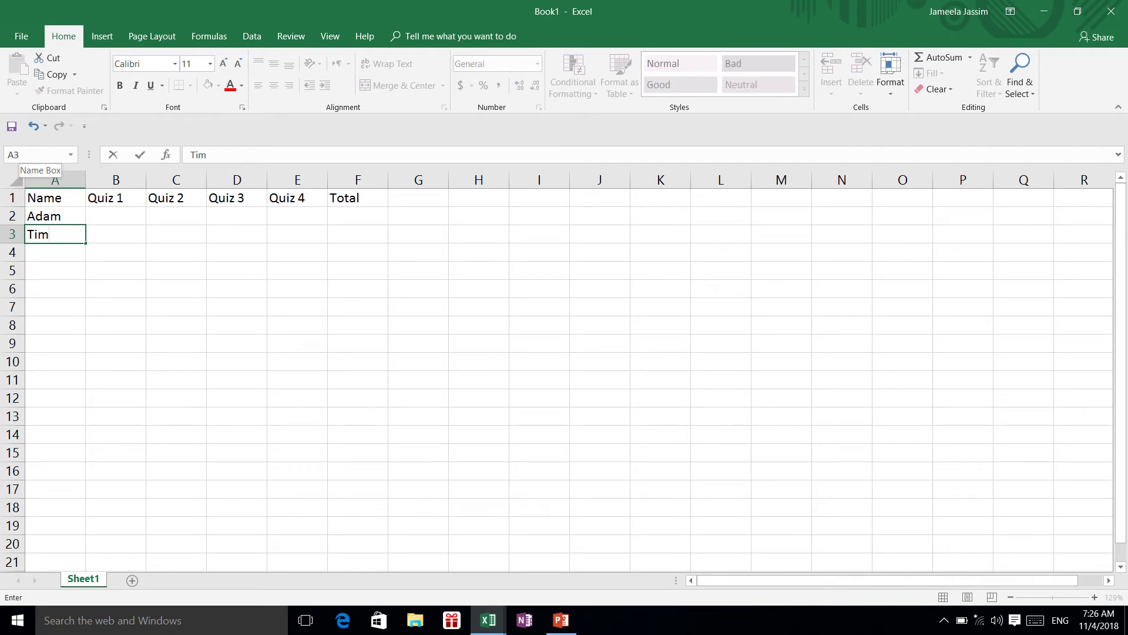
pyautogui.press('Return')
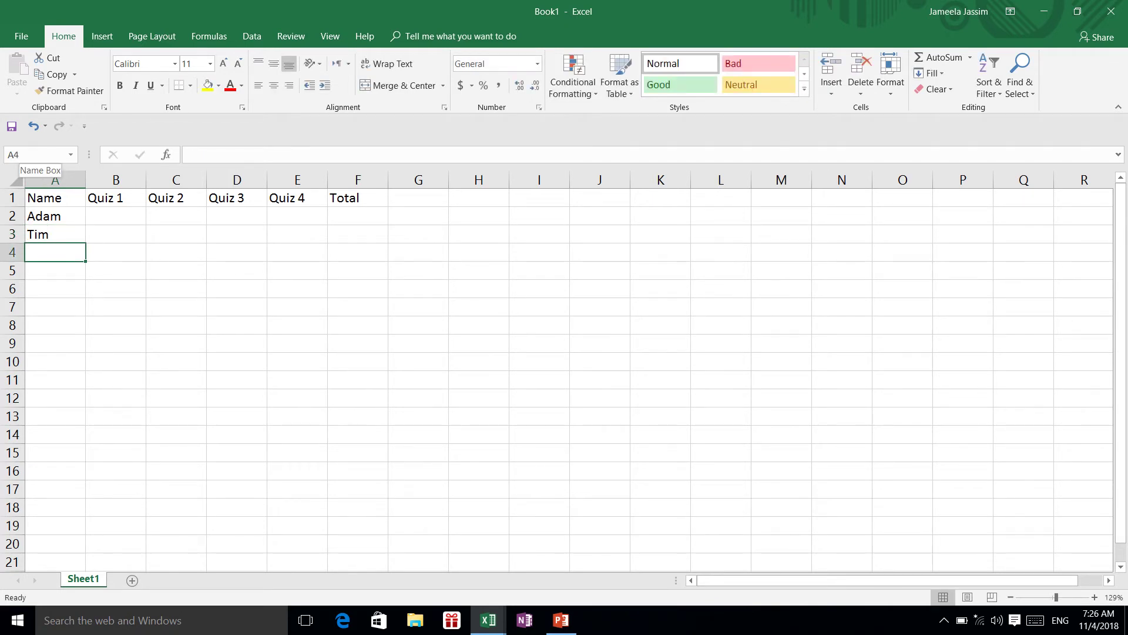
pyautogui.write('Emily')
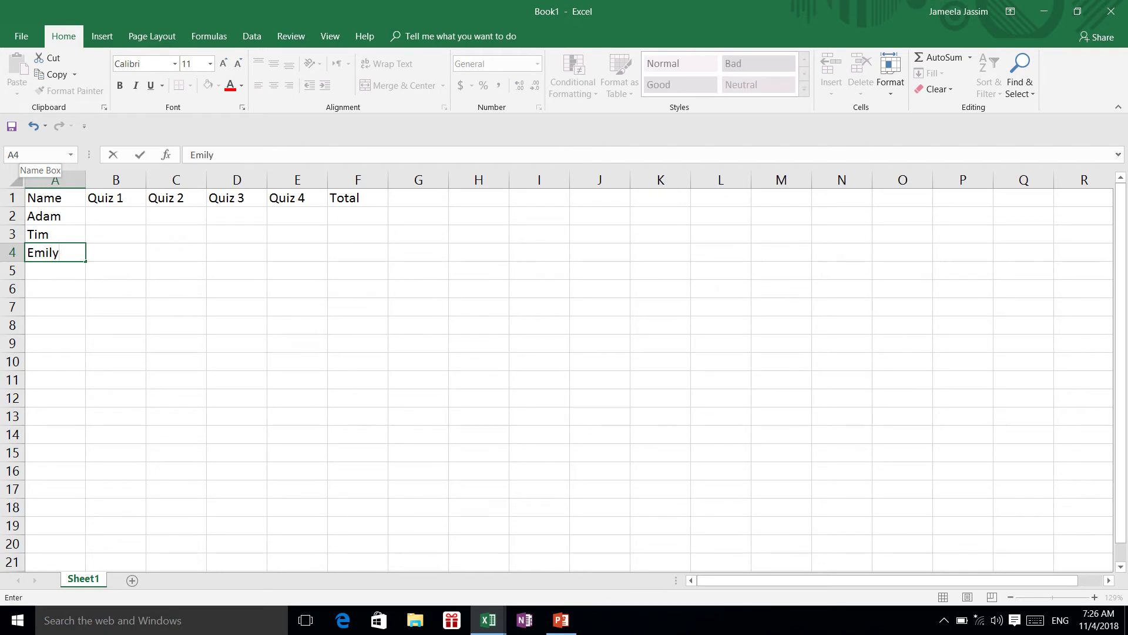
pyautogui.press('Return')
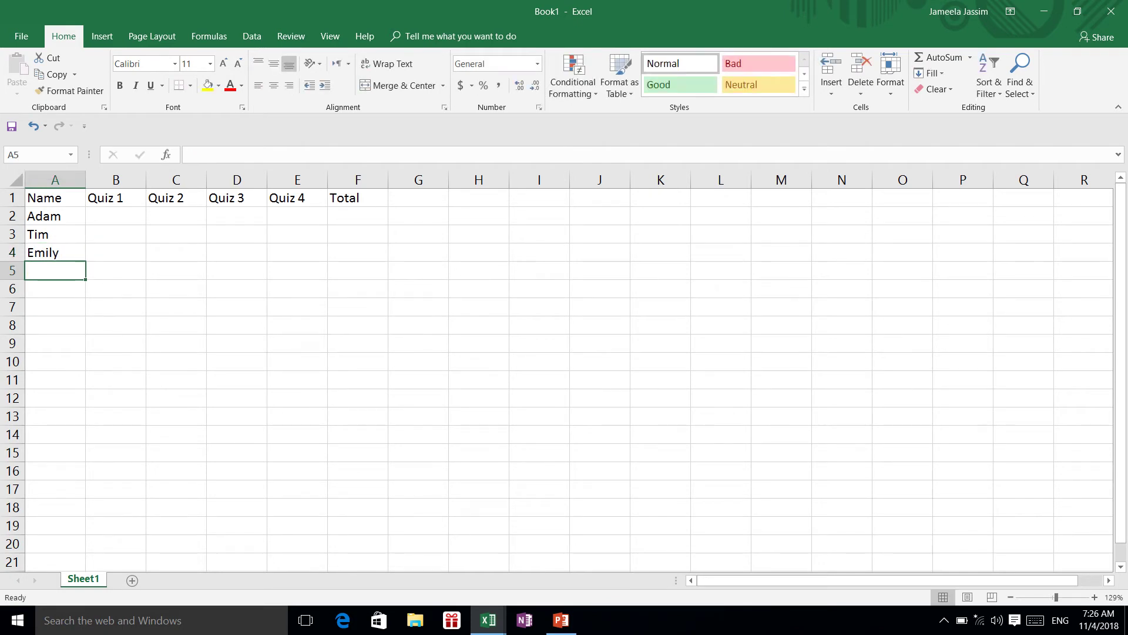
pyautogui.write('Ahmed')
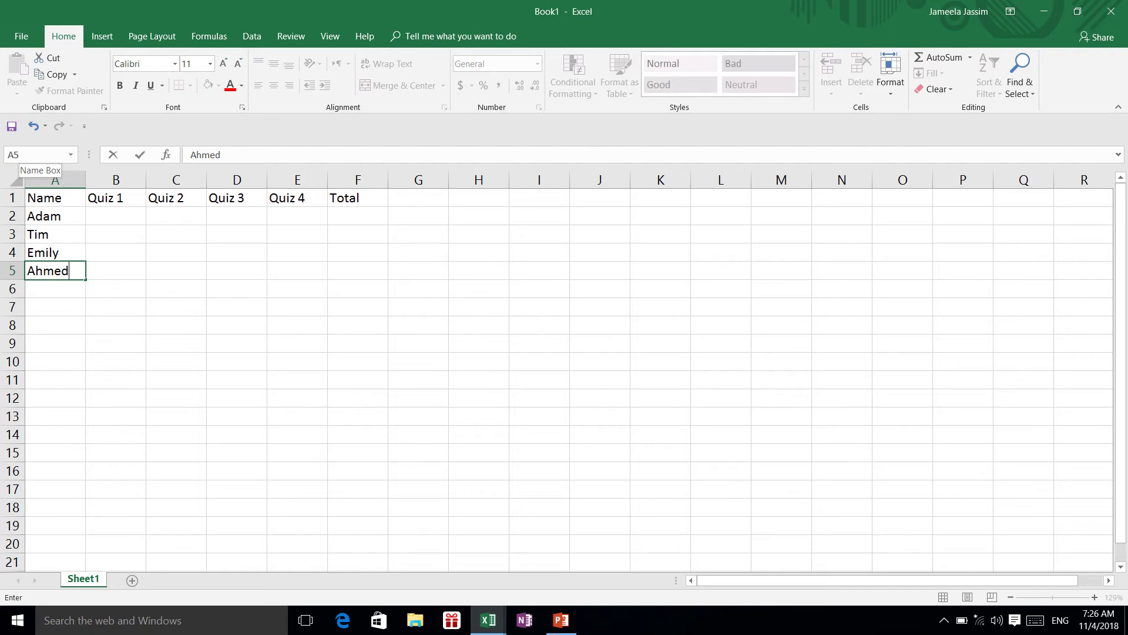
pyautogui.press('Return')
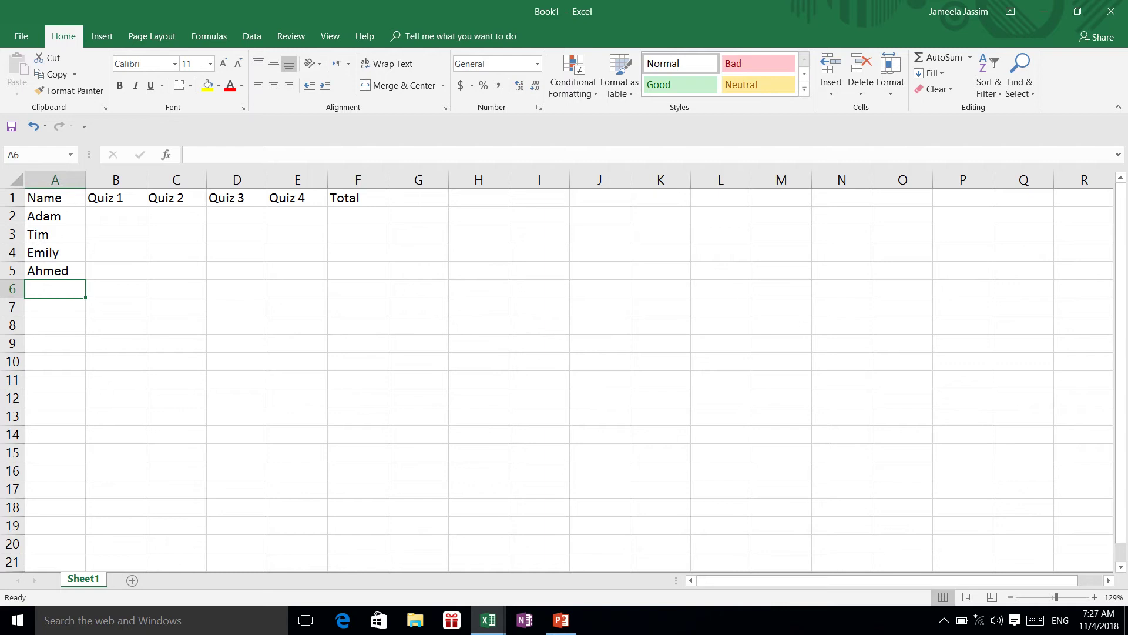
# Step: Insert a blank row above the first student's row, then delete that blank row again
pyautogui.click(12, 216)
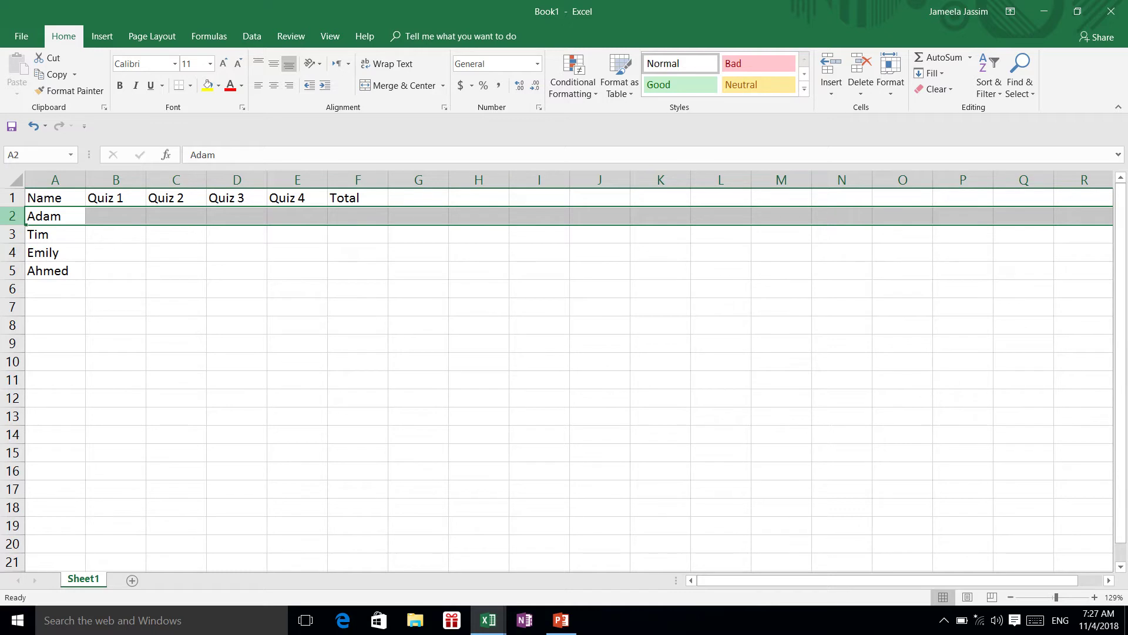
pyautogui.rightClick(12, 216)
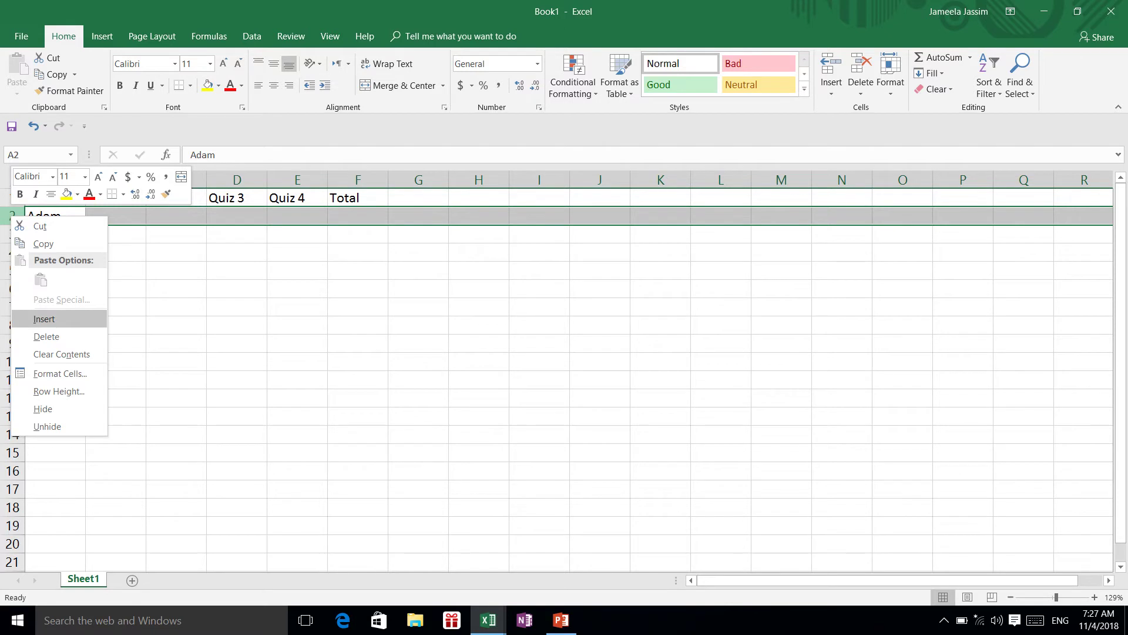
pyautogui.click(44, 319)
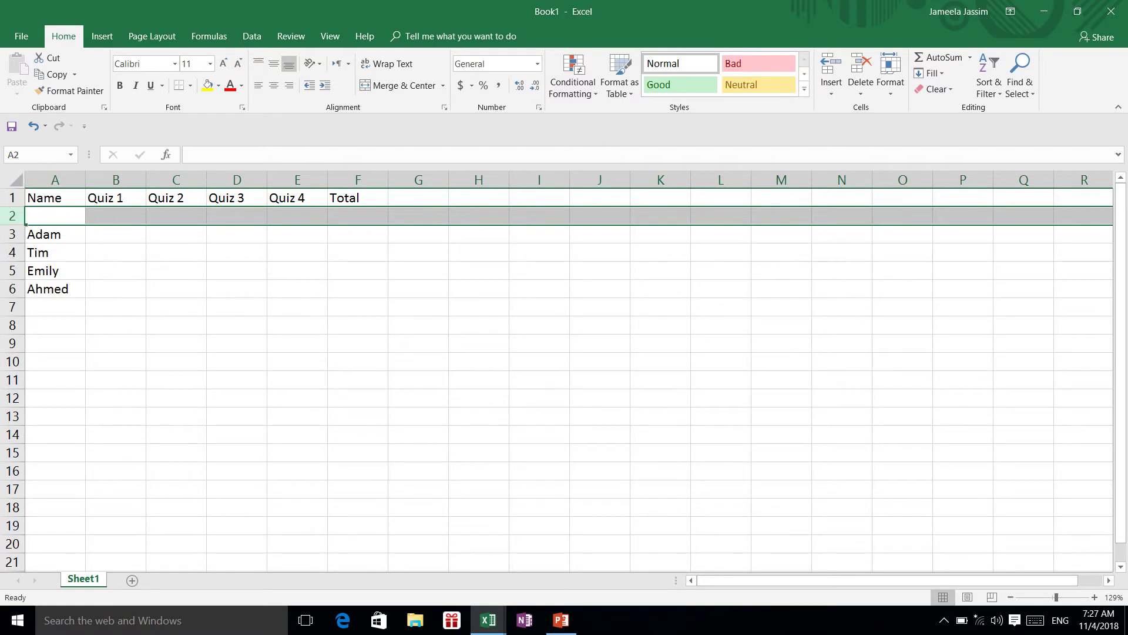
pyautogui.click(55, 216)
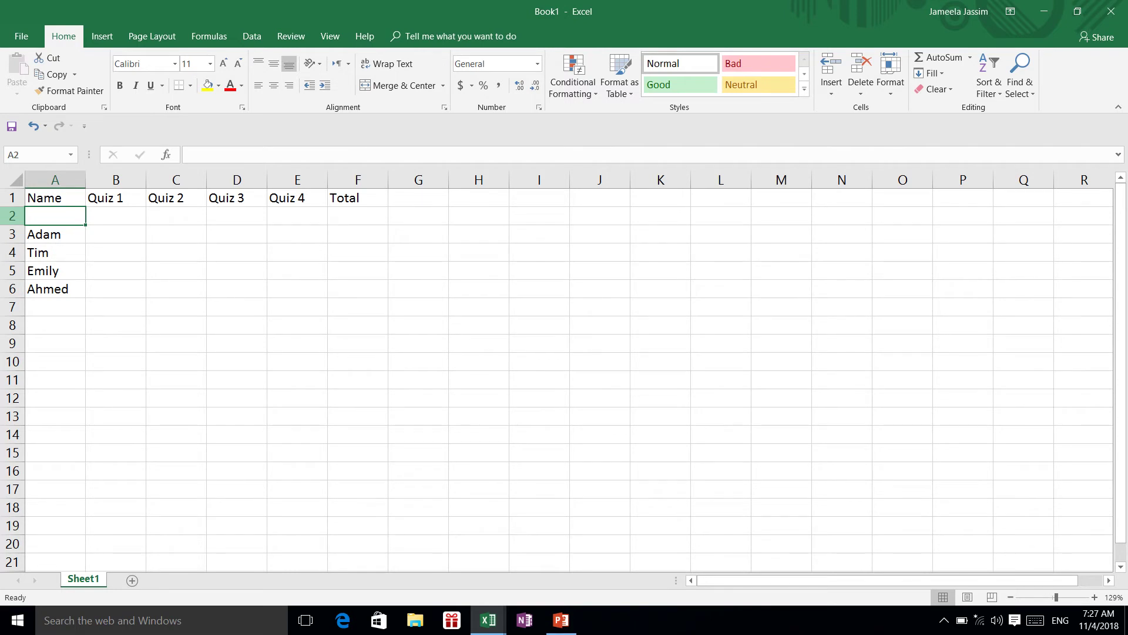
pyautogui.rightClick(14, 217)
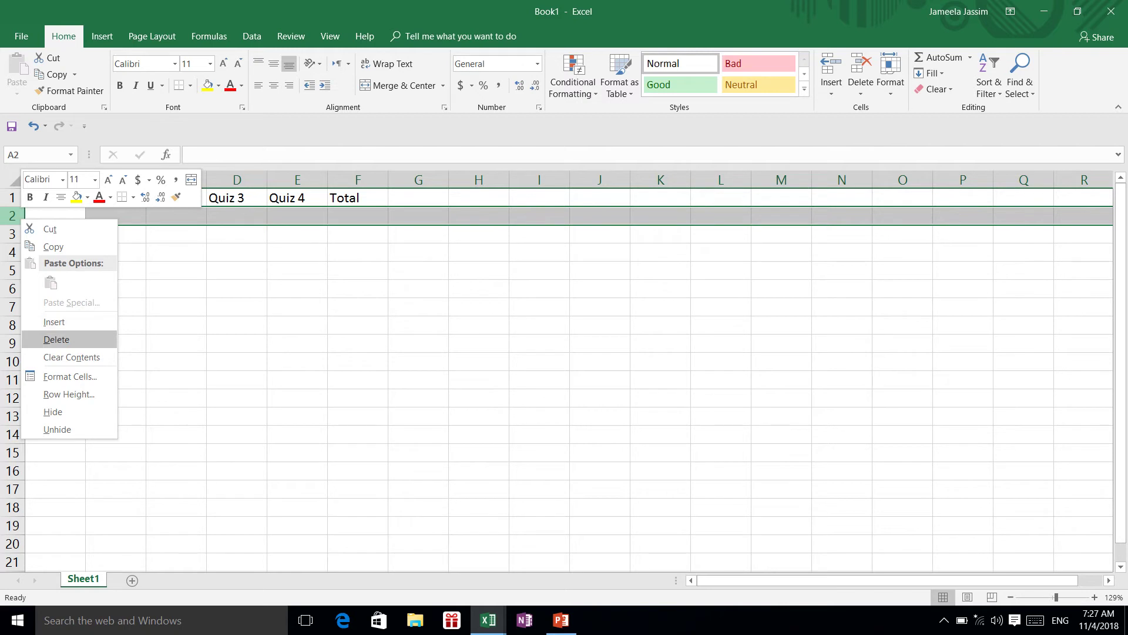
pyautogui.click(57, 339)
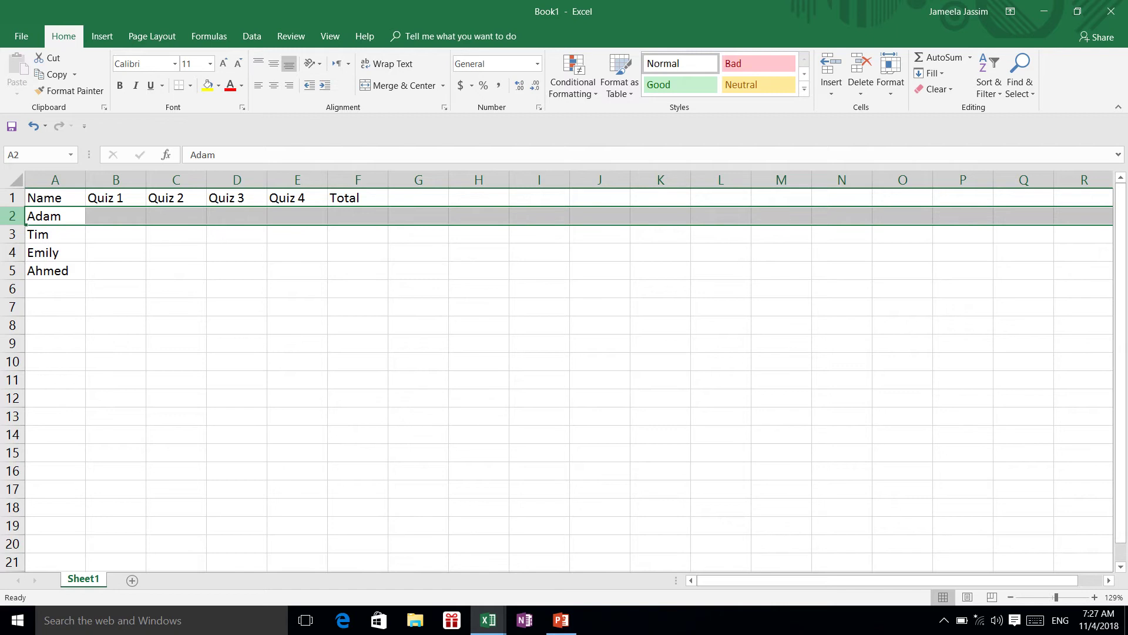
# Step: Insert a blank row between the header row and the first student's row
pyautogui.rightClick(12, 215)
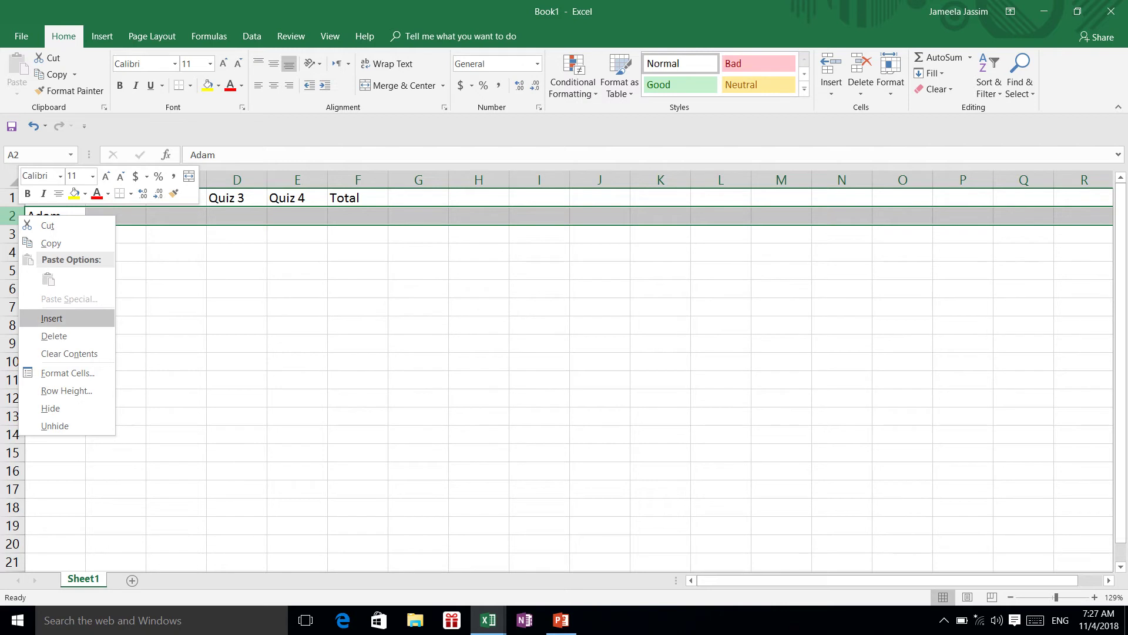
pyautogui.click(52, 318)
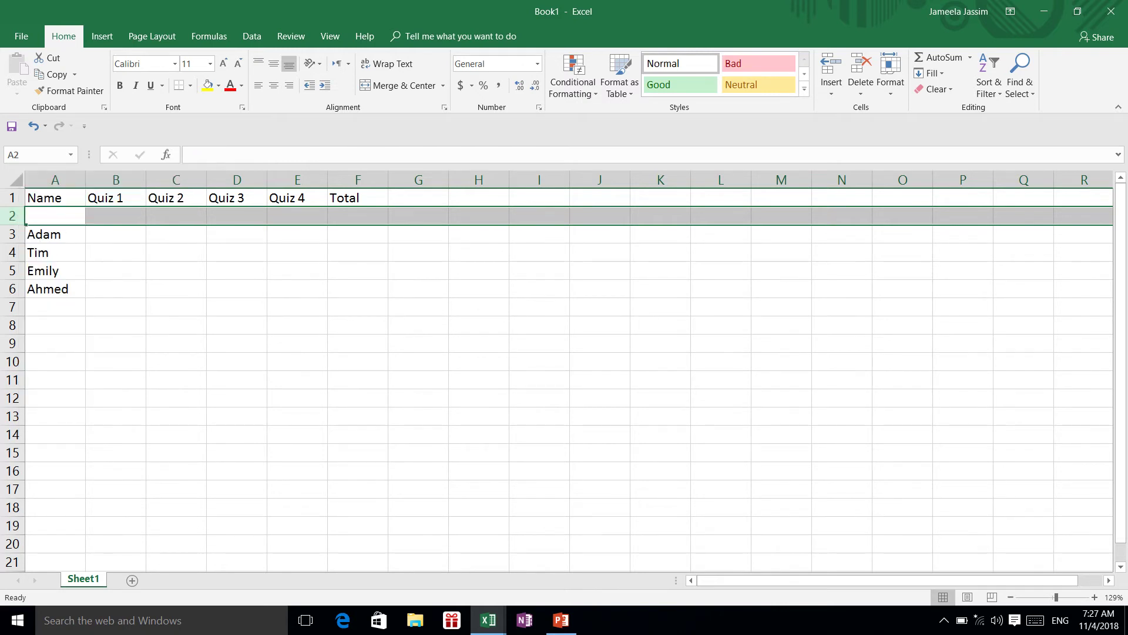
pyautogui.click(115, 234)
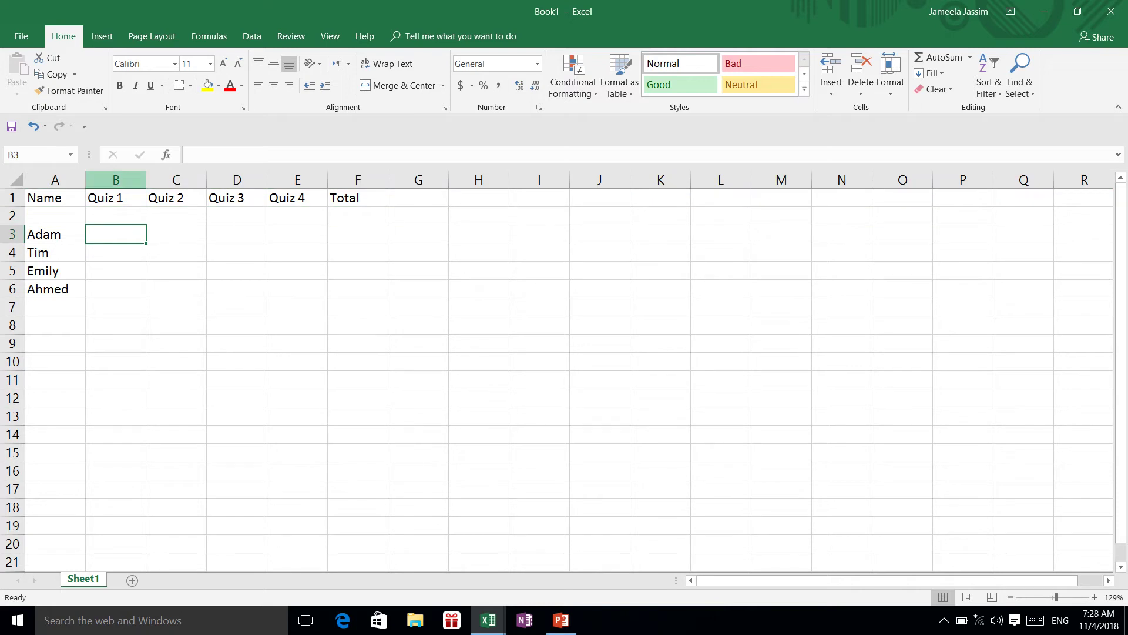
# Step: Insert a blank column before the Quiz 1 column, then delete that blank column again
pyautogui.rightClick(114, 180)
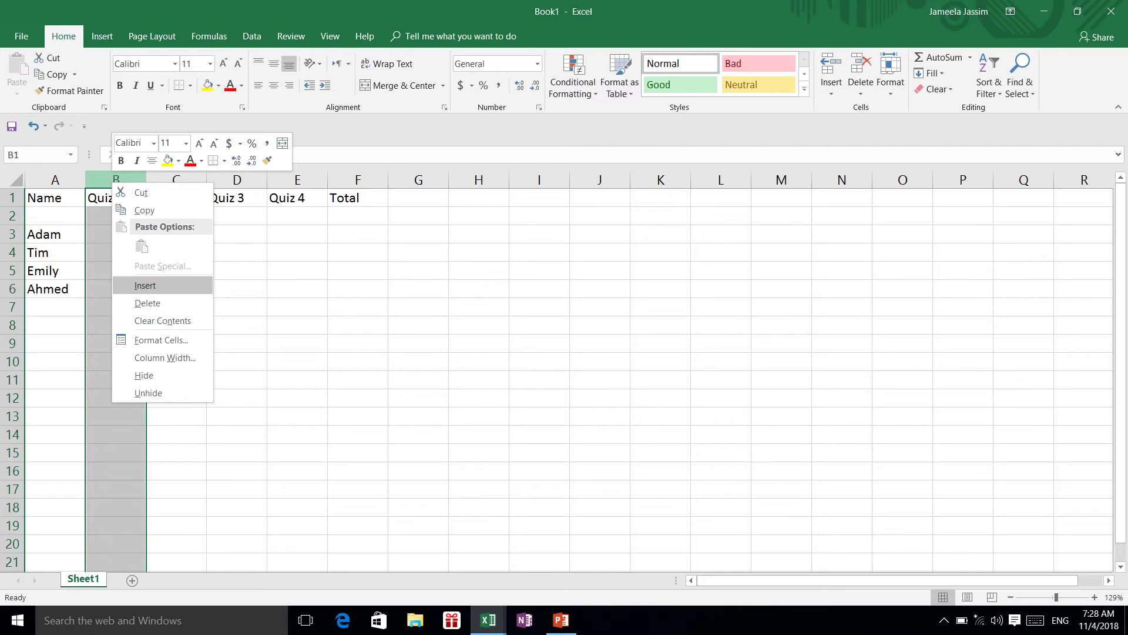
pyautogui.click(146, 285)
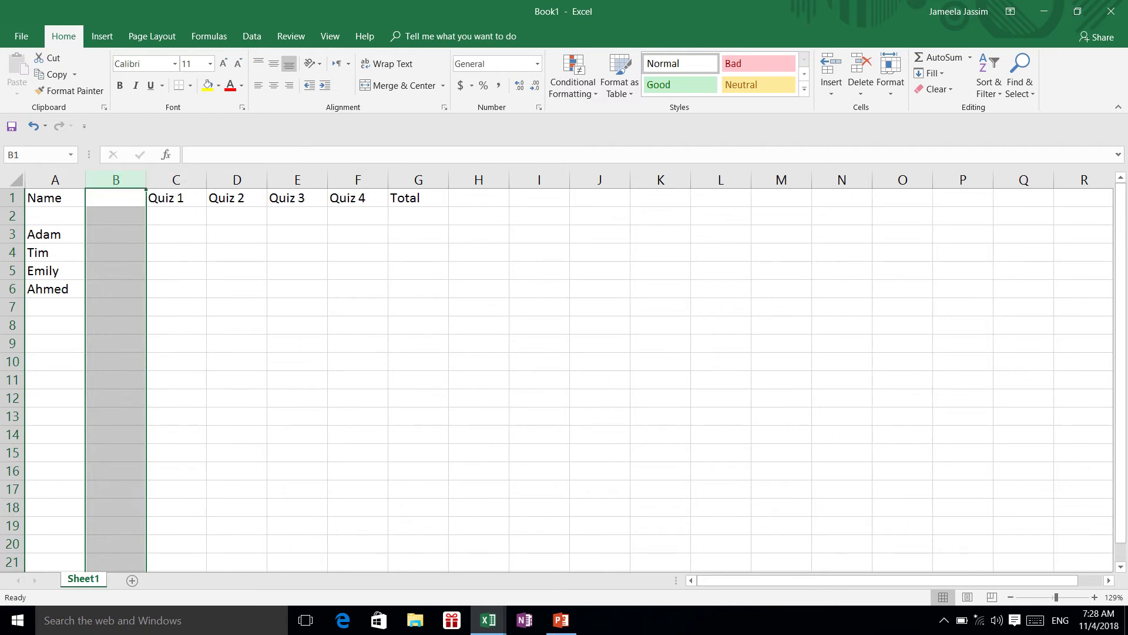
pyautogui.click(176, 234)
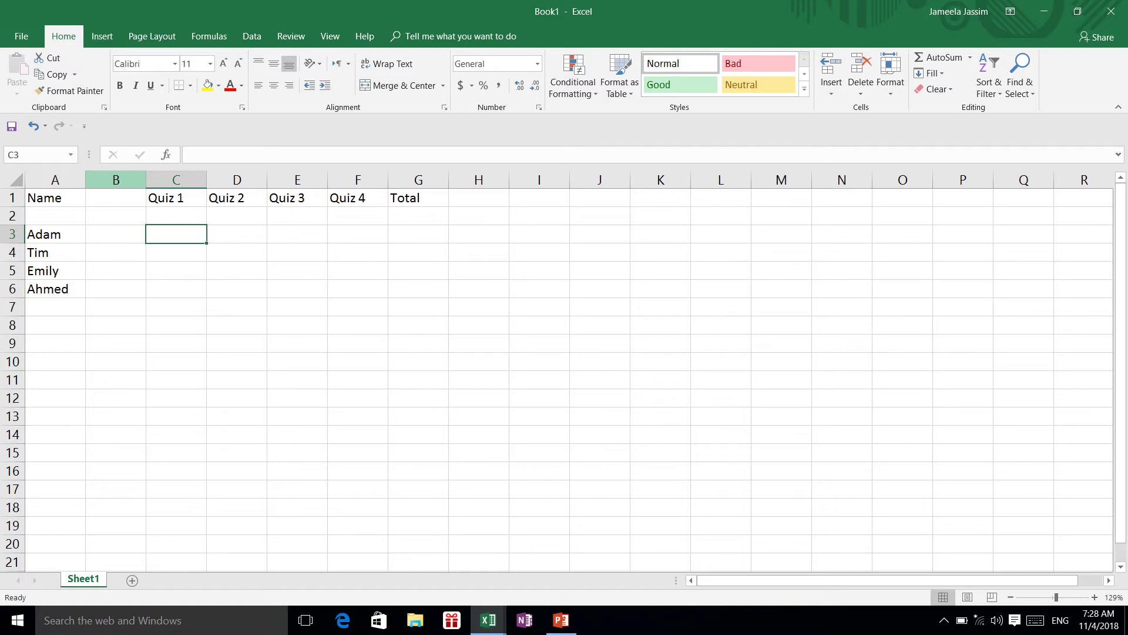
pyautogui.rightClick(114, 181)
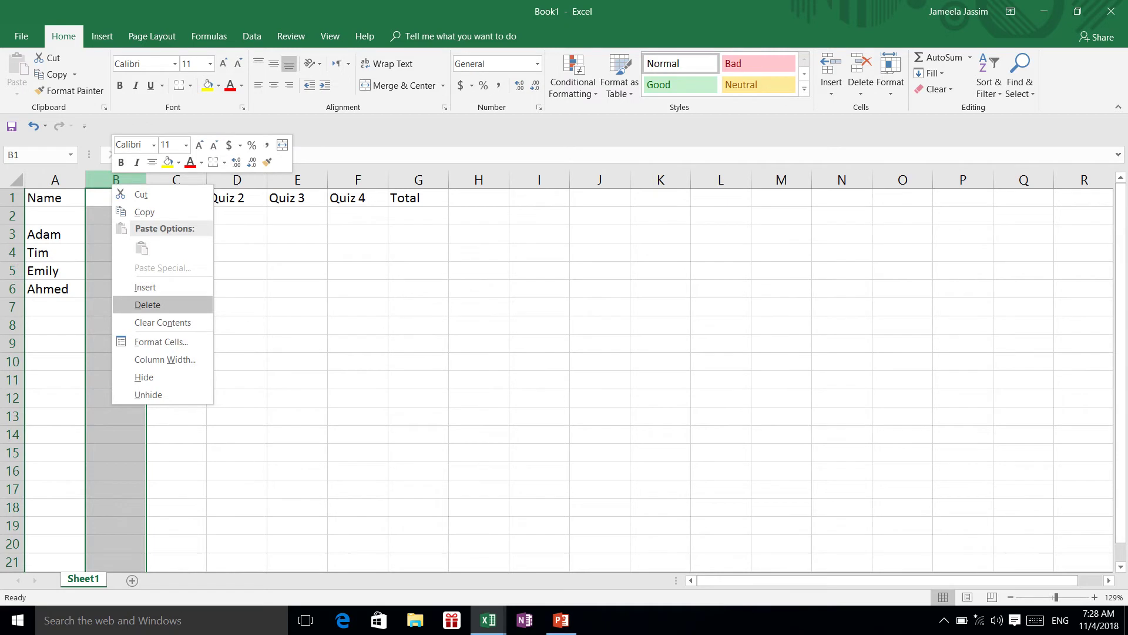
pyautogui.click(147, 304)
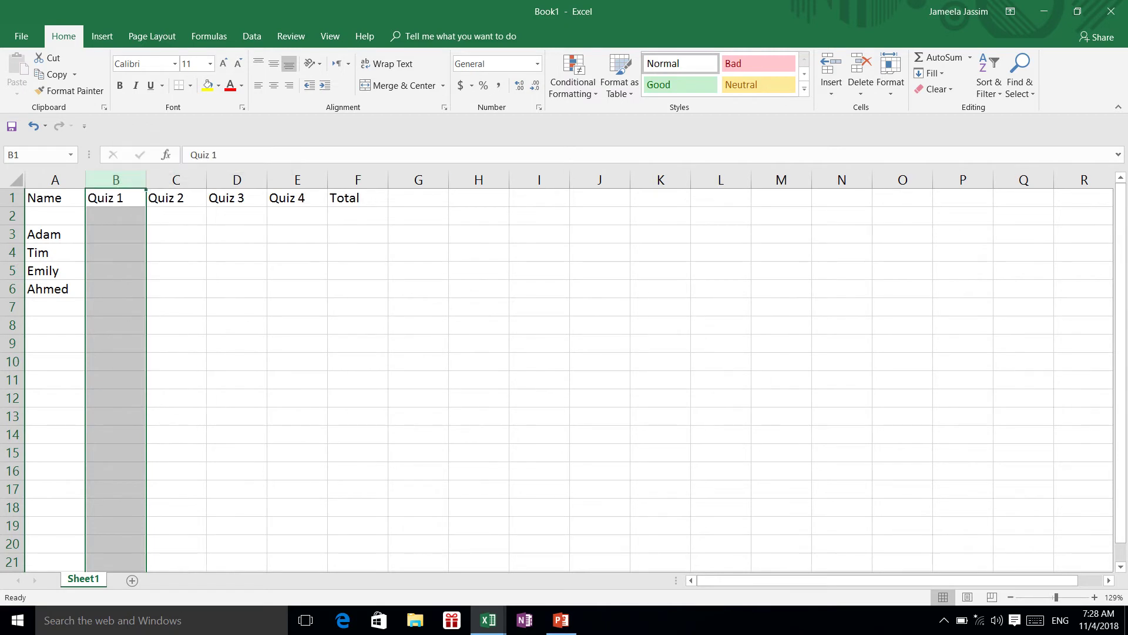
# Step: Enter the first student's quiz scores 22, 23, 19 and 21 in cells B3 through E3
pyautogui.click(115, 252)
pyautogui.click(116, 234)
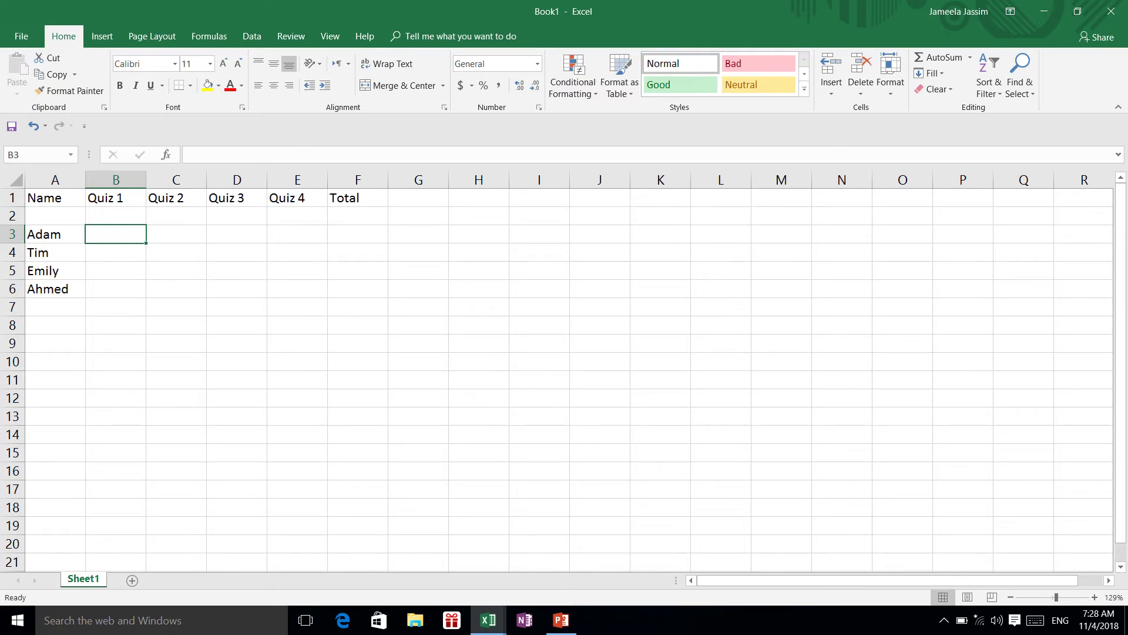
pyautogui.write('22')
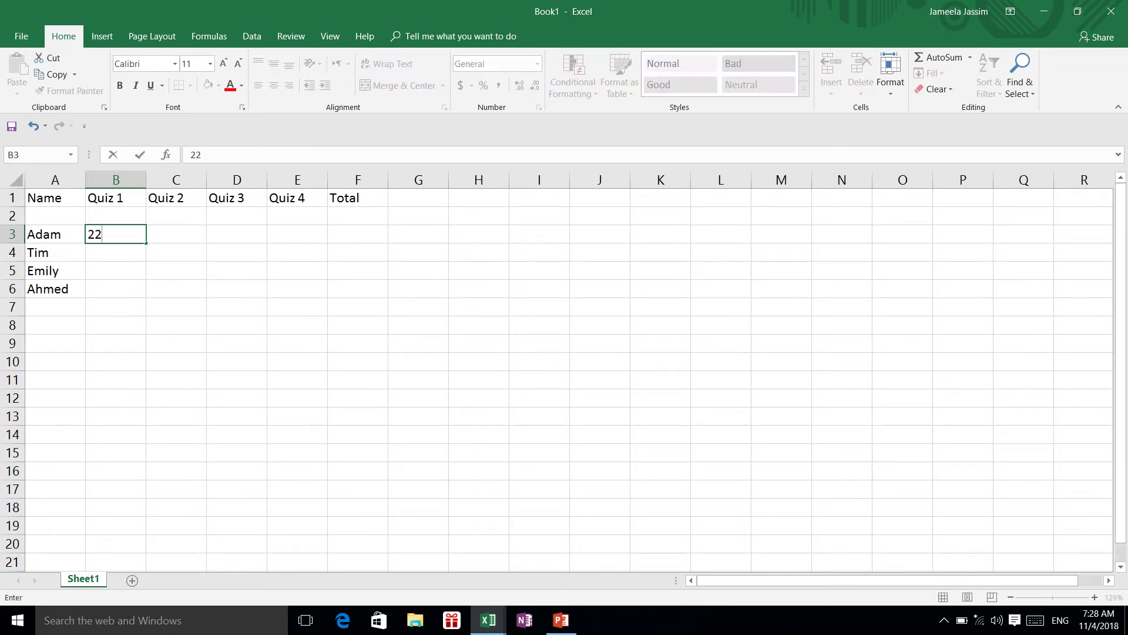
pyautogui.press('Tab')
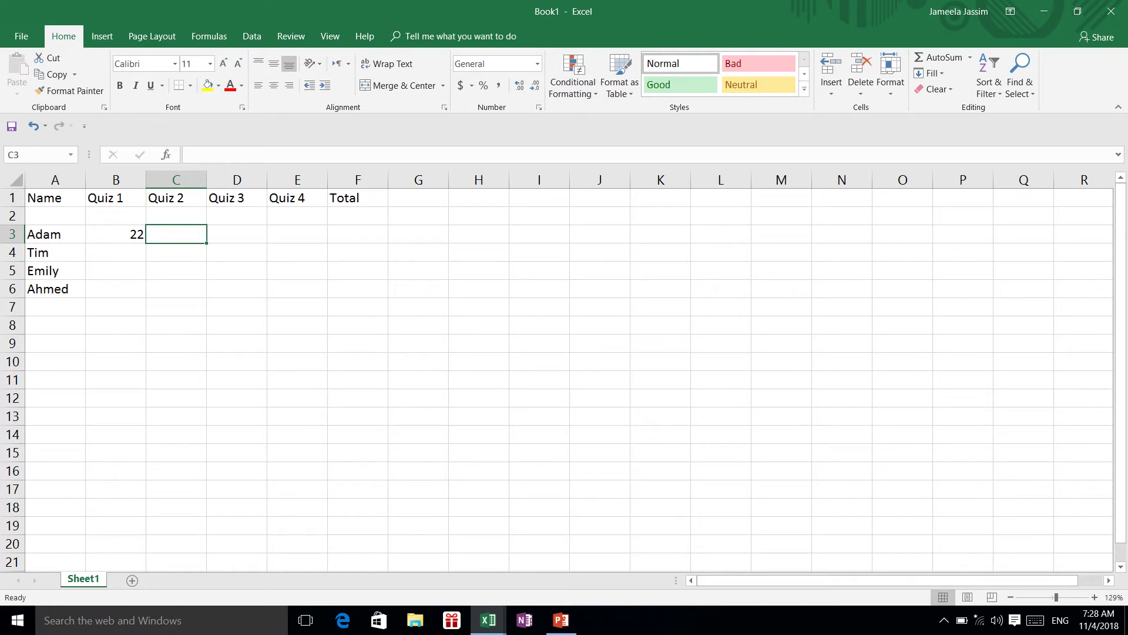
pyautogui.write('23')
pyautogui.press('Tab')
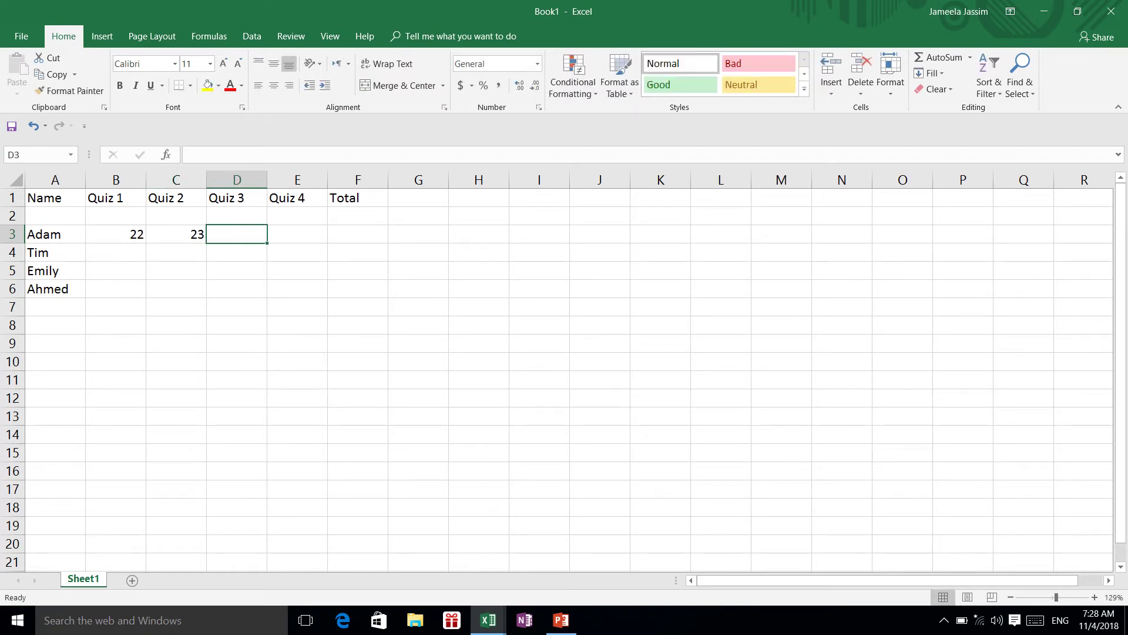
pyautogui.write('19')
pyautogui.press('Tab')
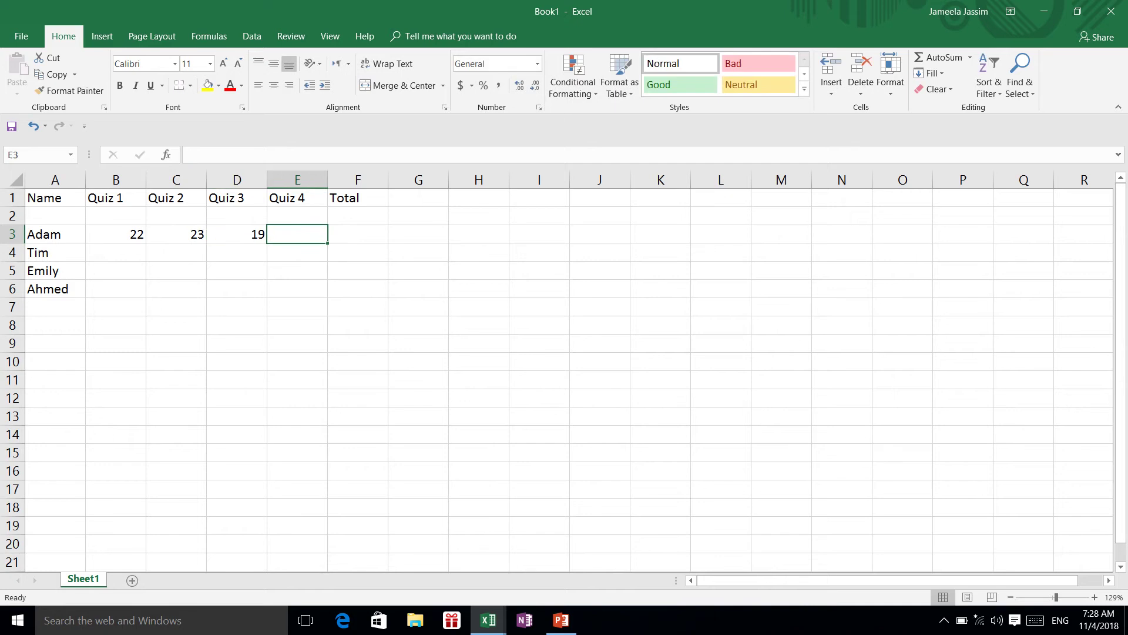
pyautogui.write('21')
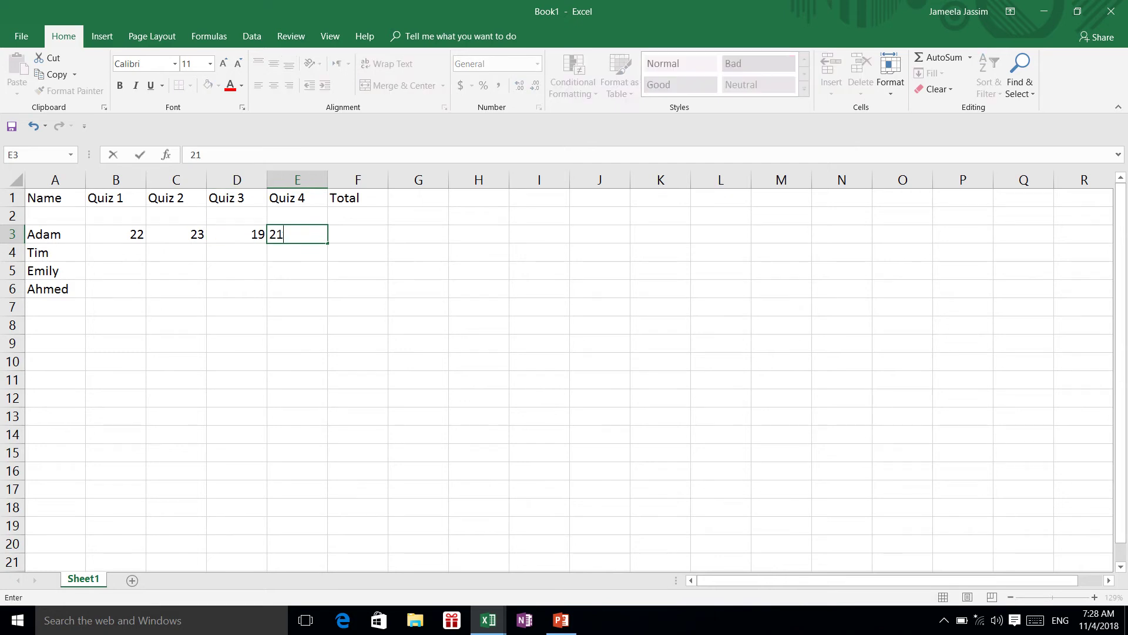
pyautogui.press('Tab')
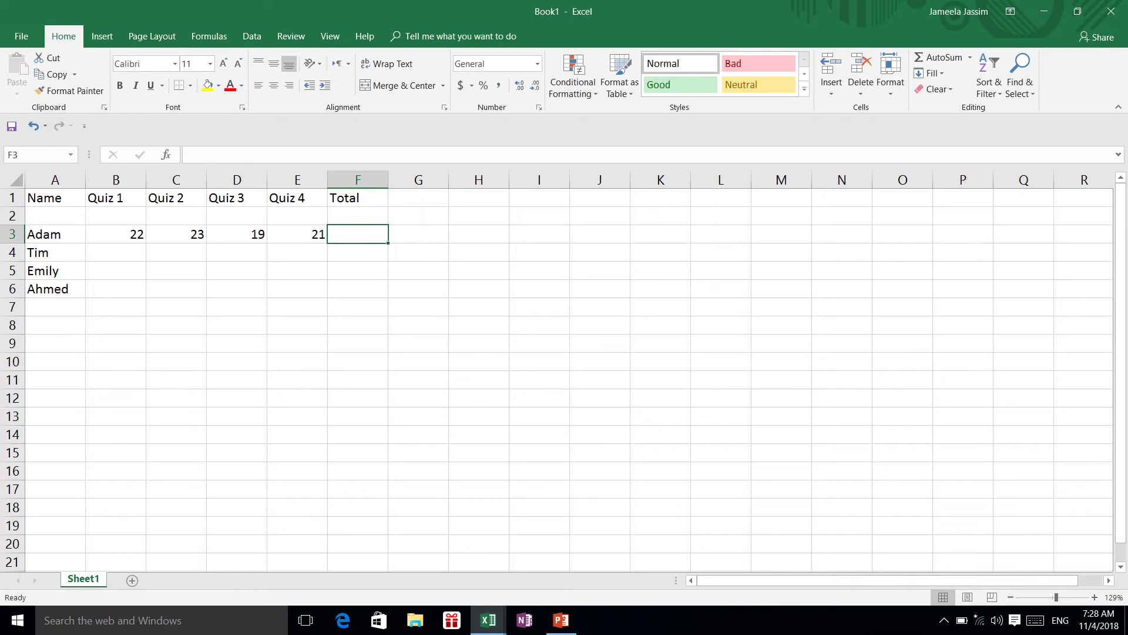
# Step: Enter the Quiz 1 scores 21, 16 and 17 for the second, third and fourth students in cells B4 through B6
pyautogui.click(357, 252)
pyautogui.press('Left')
pyautogui.press('Left')
pyautogui.press('Left')
pyautogui.press('Left')
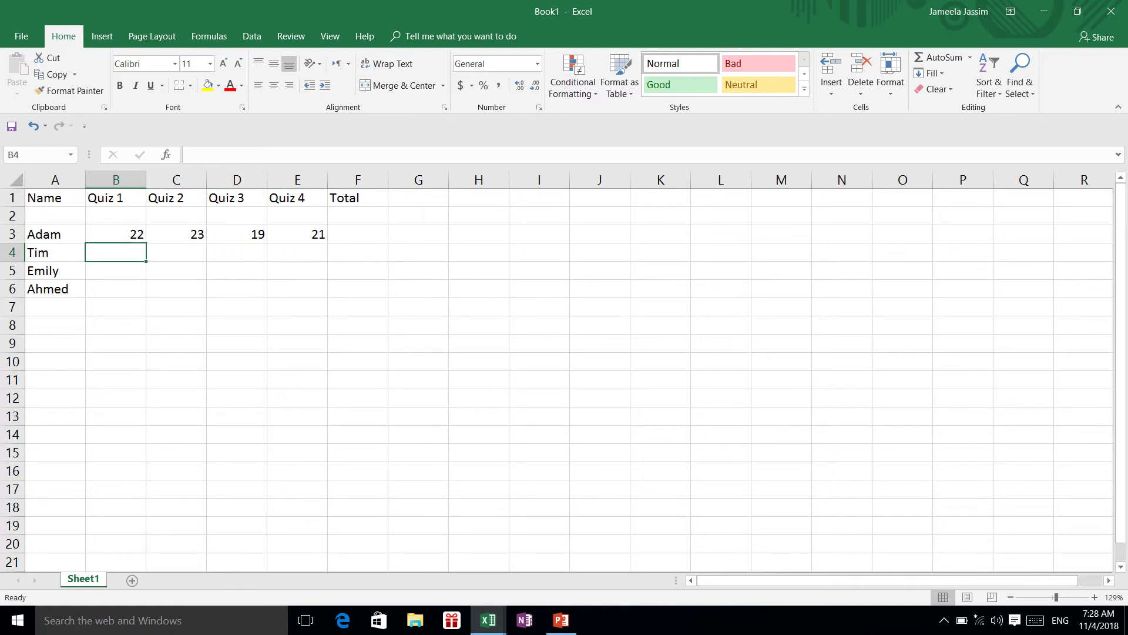
pyautogui.write('21')
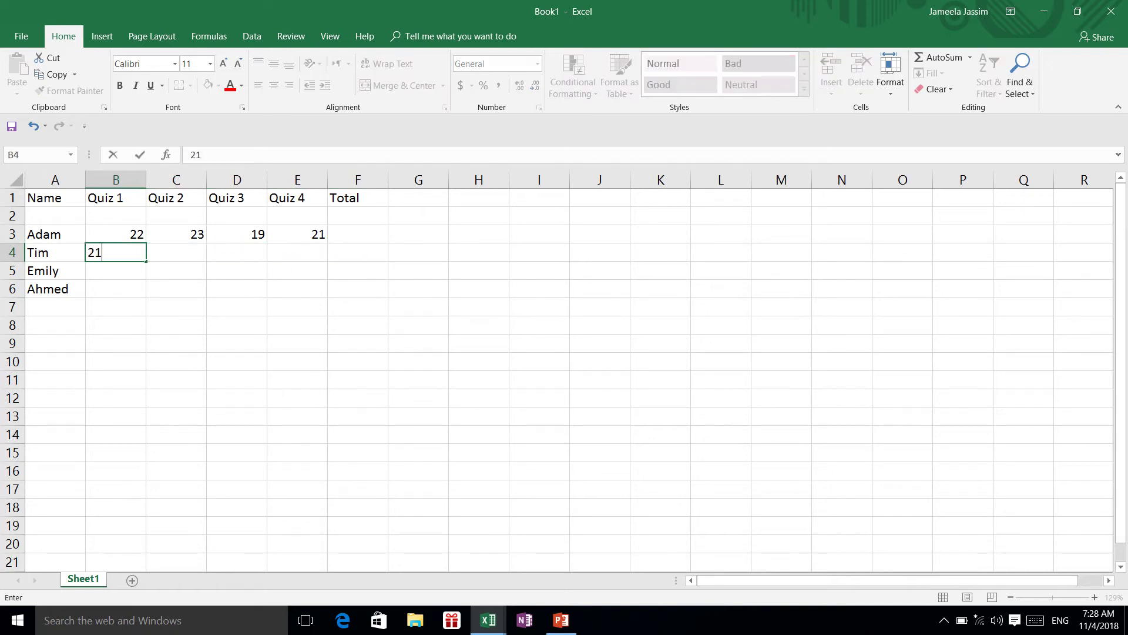
pyautogui.press('Return')
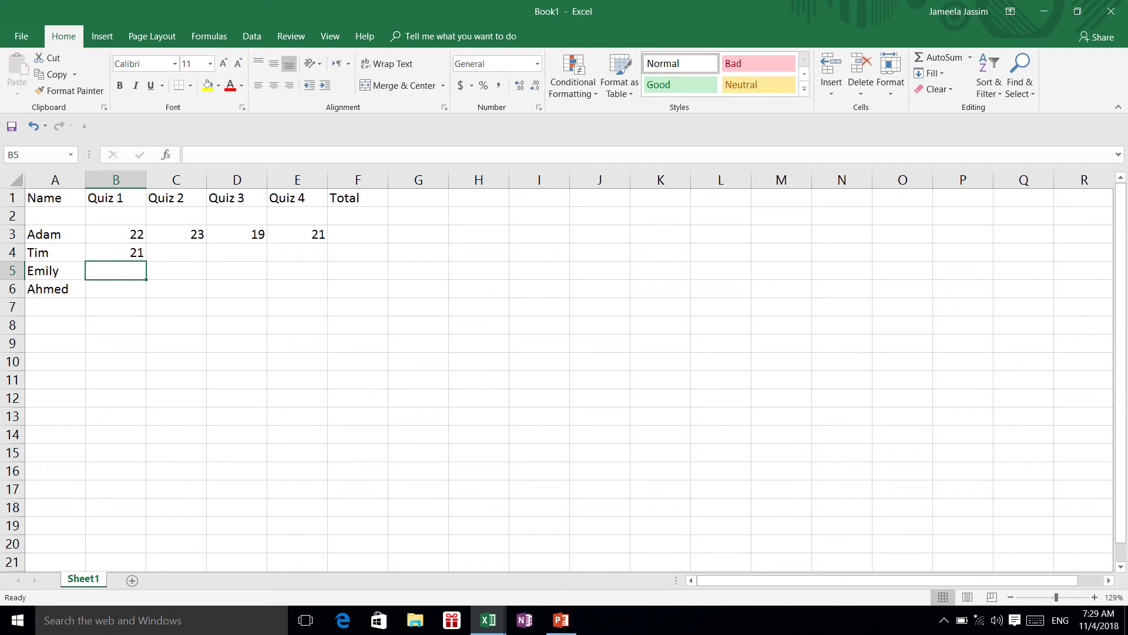
pyautogui.write('16')
pyautogui.press('Return')
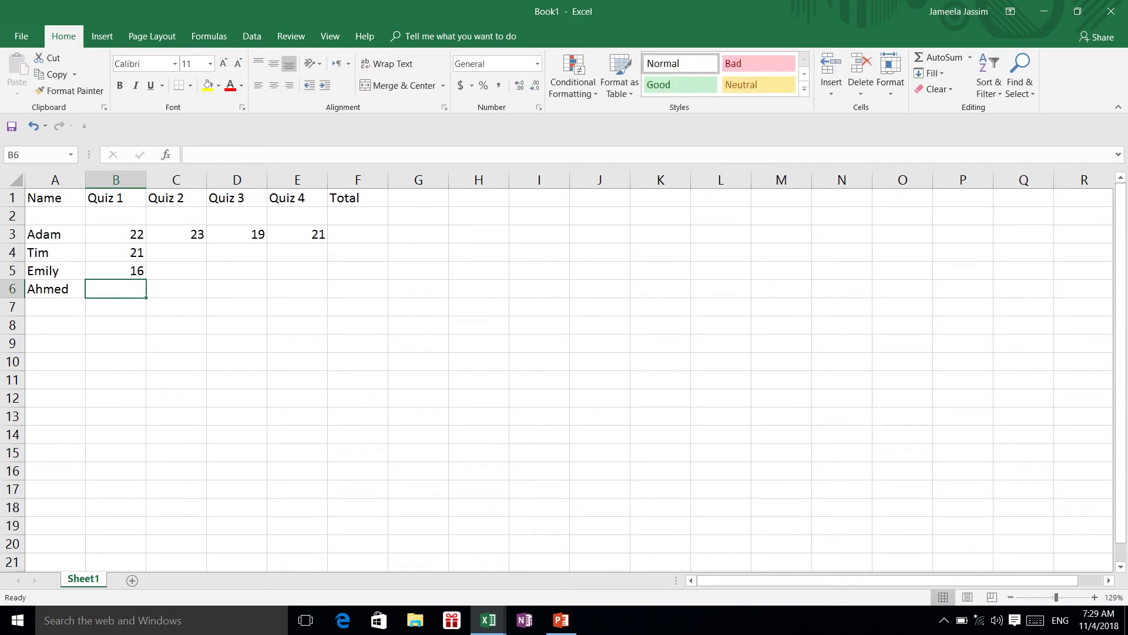
pyautogui.write('1')
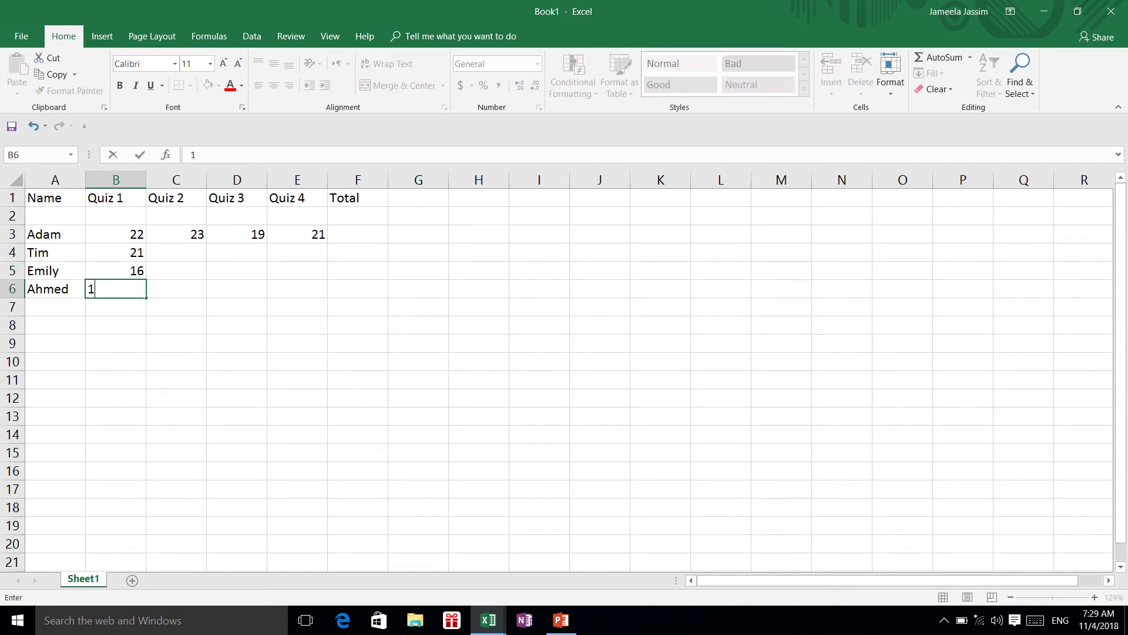
pyautogui.write('7')
pyautogui.press('Return')
# Step: Add a fifth student's first name in cell A7 and enter the Quiz 1 score 25 in B7
pyautogui.write('2')
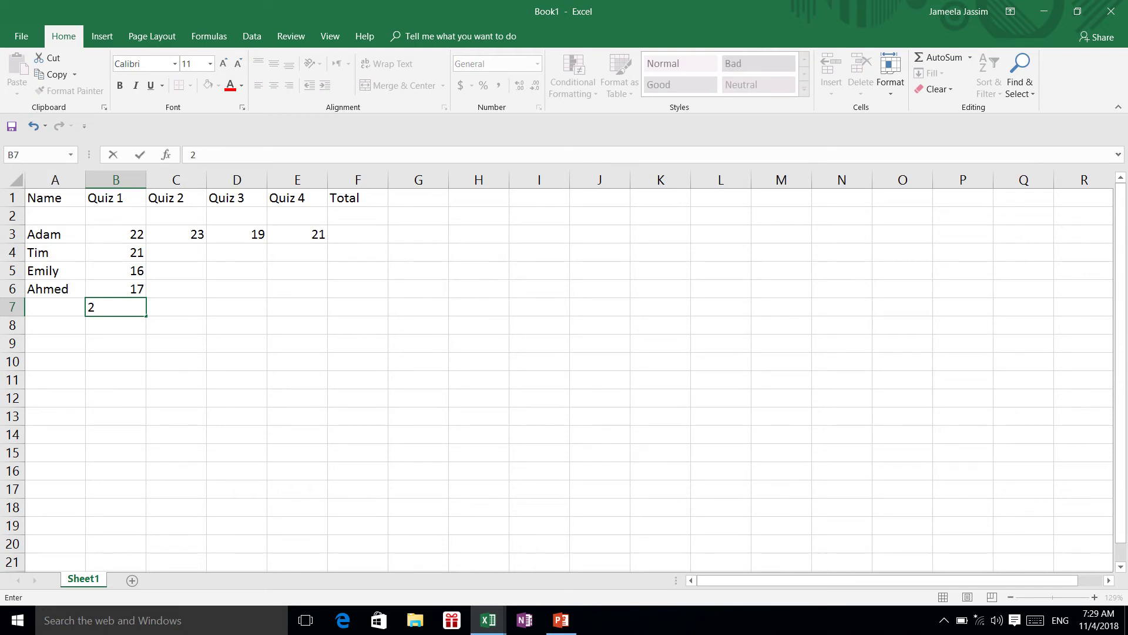
pyautogui.press('Left')
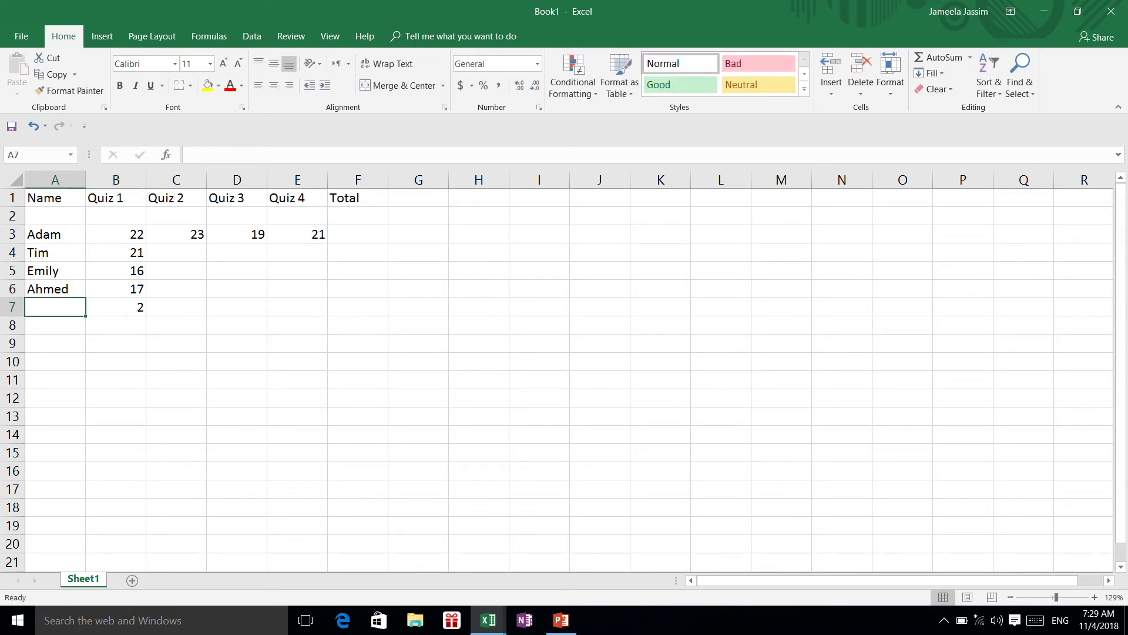
pyautogui.write('Ali')
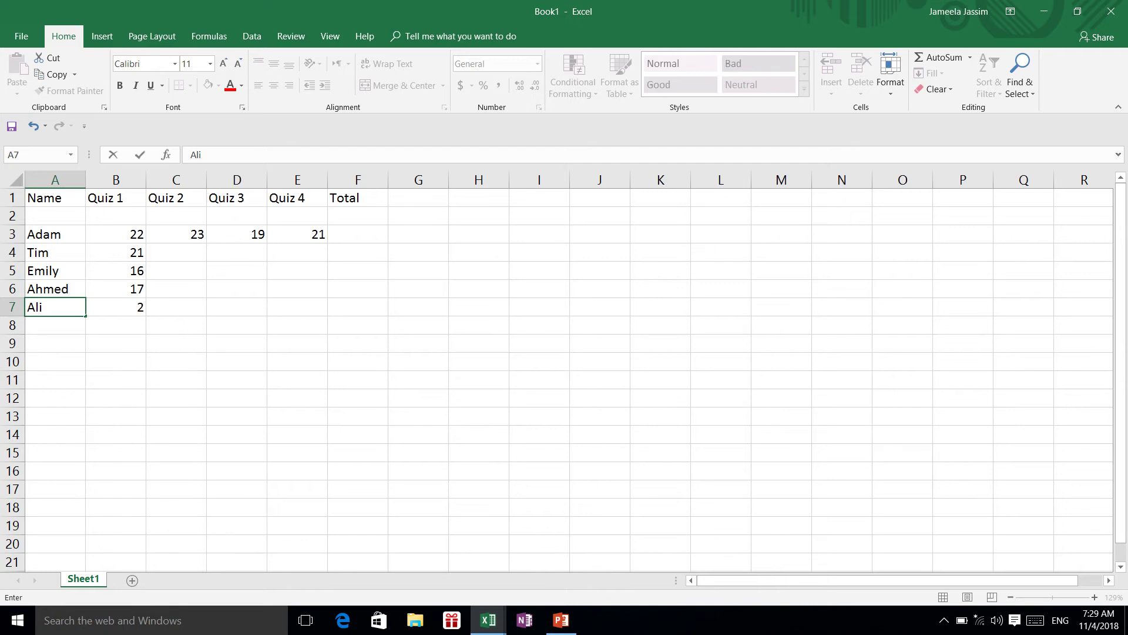
pyautogui.press('Right')
pyautogui.write('25')
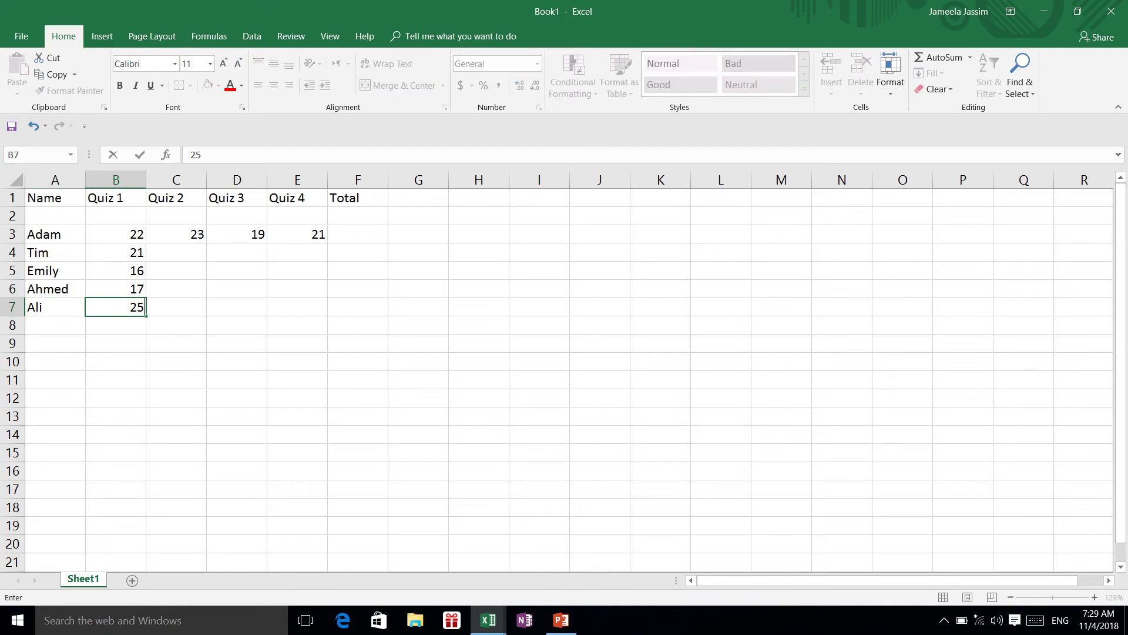
pyautogui.press('Right')
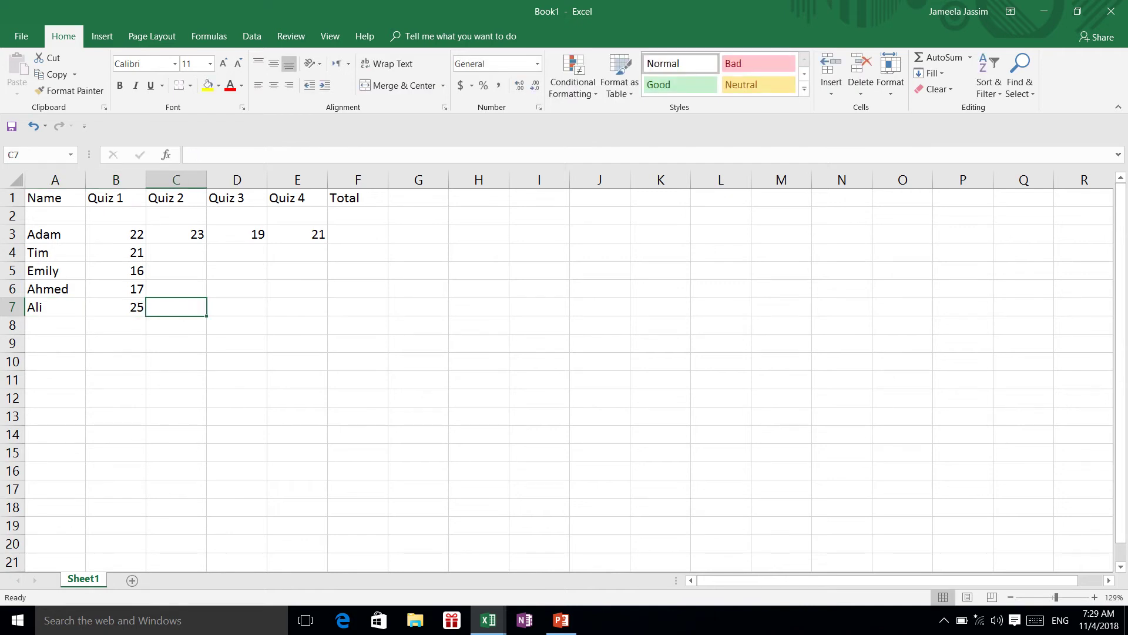
# Step: Enter the second student's remaining quiz scores 21, 24 and 24 in cells C4 through E4
pyautogui.click(176, 252)
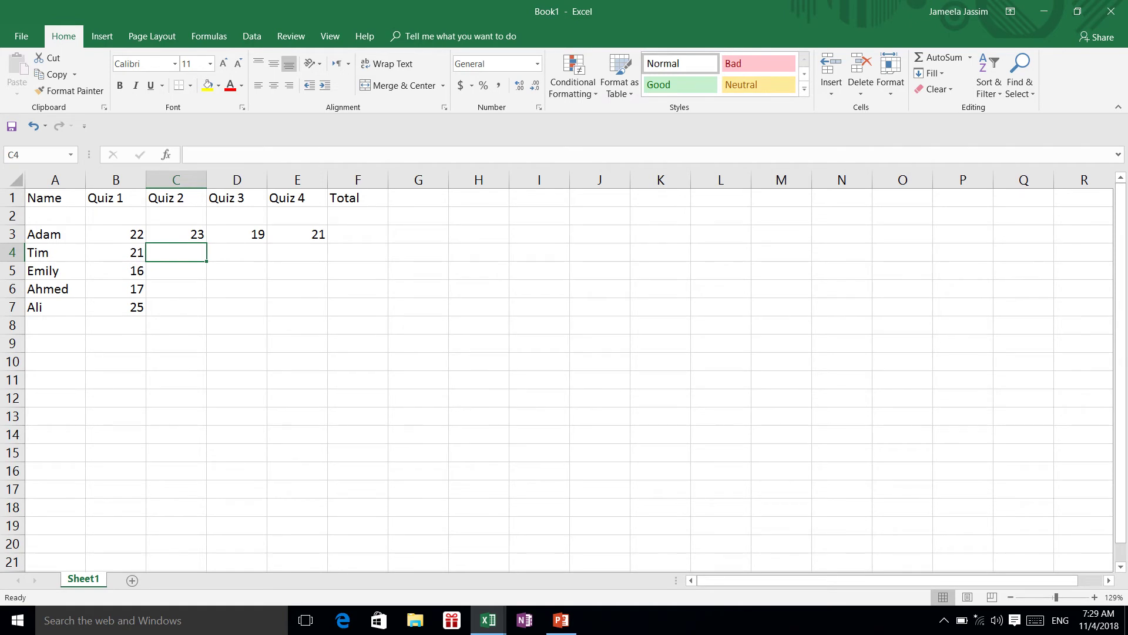
pyautogui.write('21')
pyautogui.press('Right')
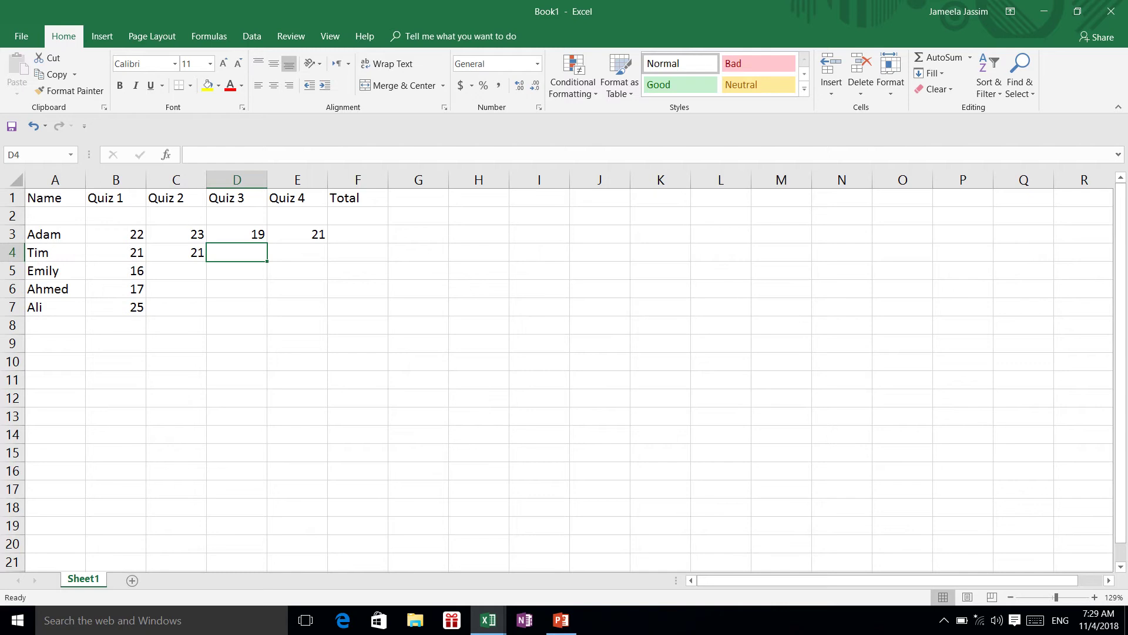
pyautogui.write('2')
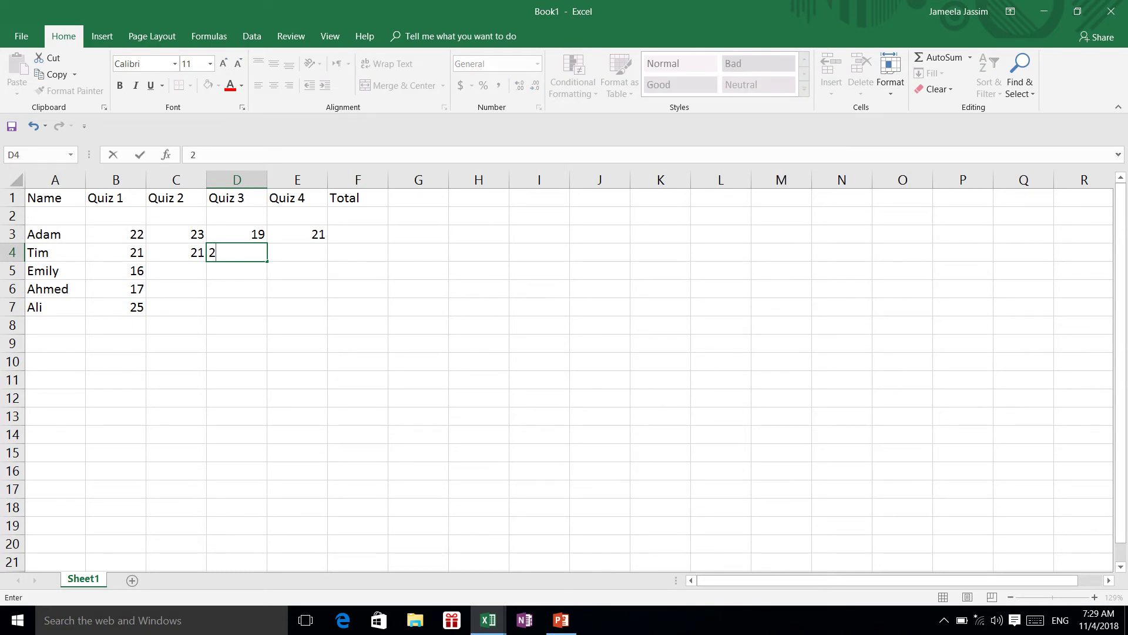
pyautogui.write('4')
pyautogui.press('Right')
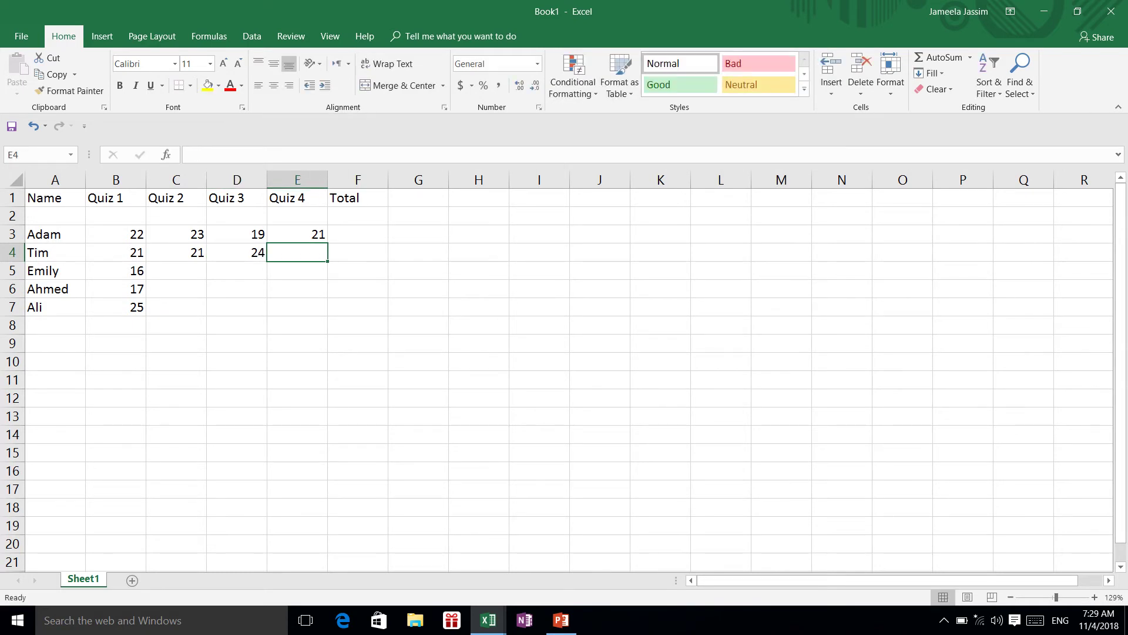
pyautogui.write('2')
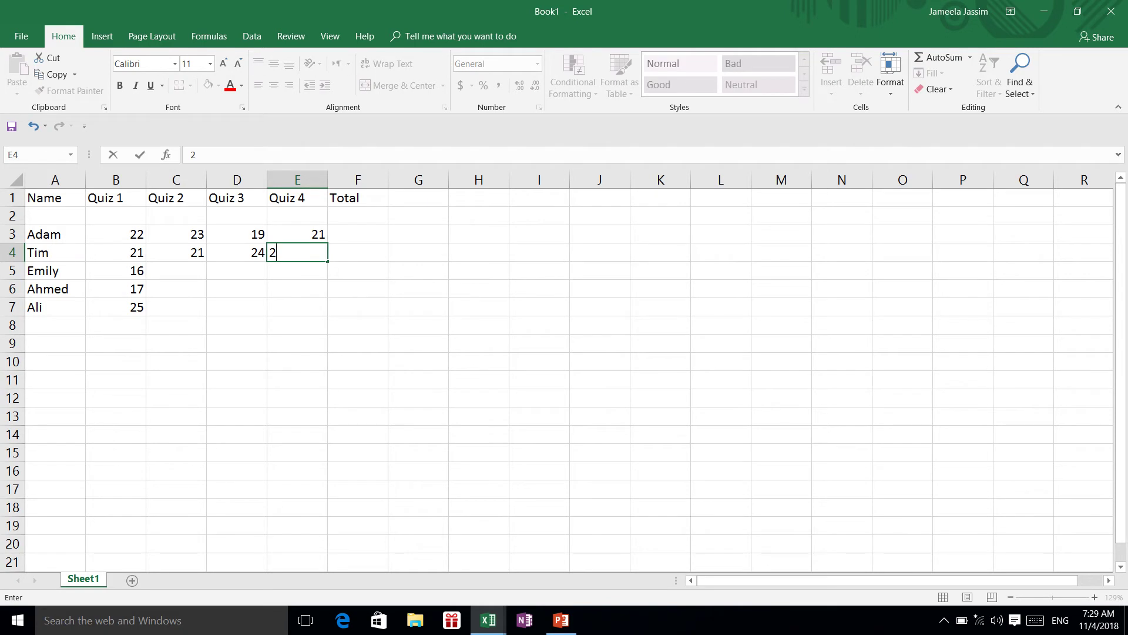
pyautogui.write('4')
pyautogui.press('Return')
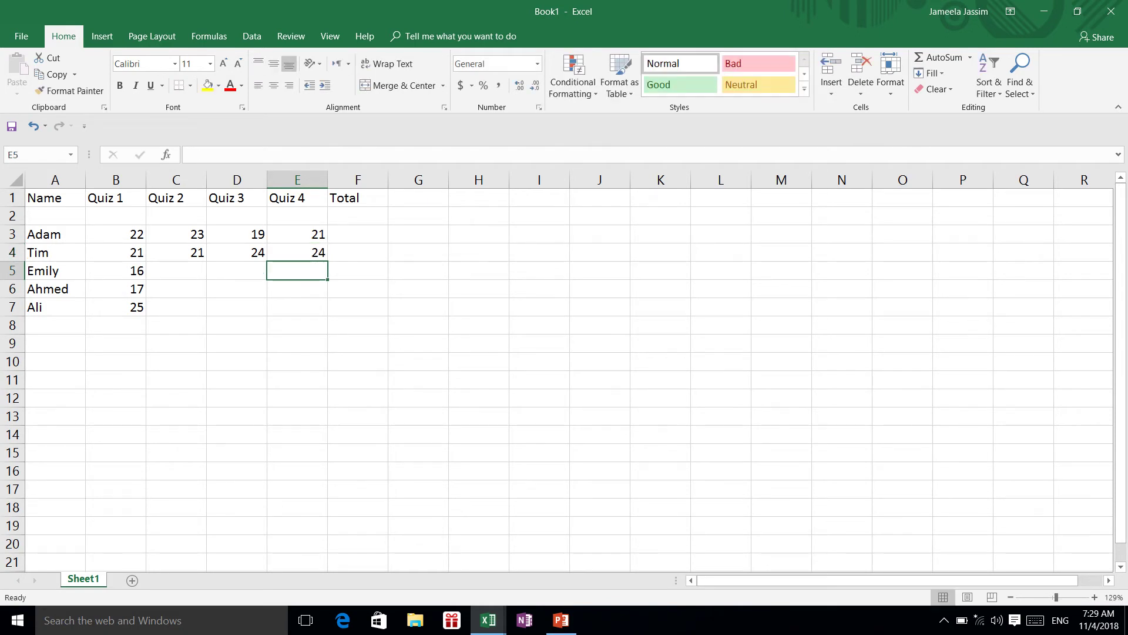
# Step: Enter the third student's remaining quiz scores 17, 20 and 21 in cells C5 through E5
pyautogui.press('Left')
pyautogui.press('Left')
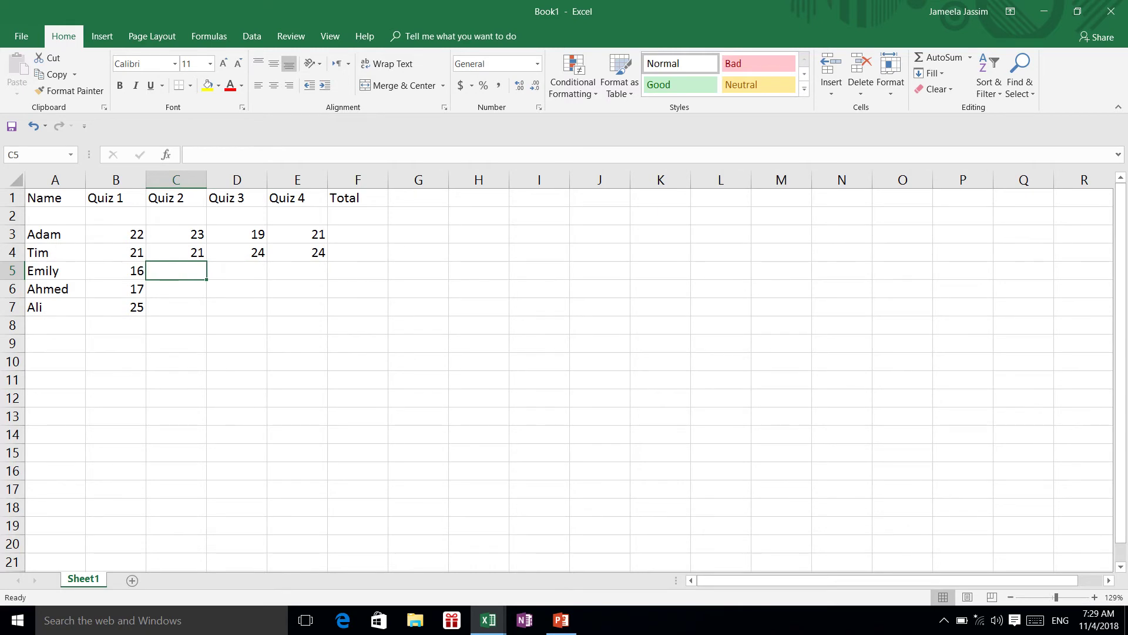
pyautogui.write('1')
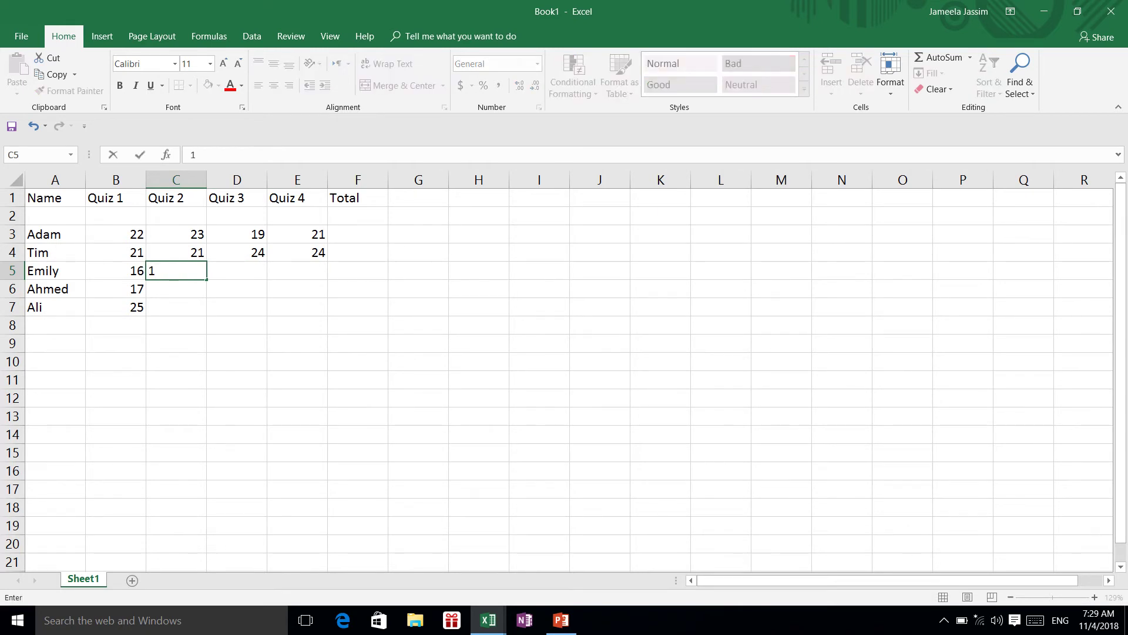
pyautogui.write('7')
pyautogui.press('Tab')
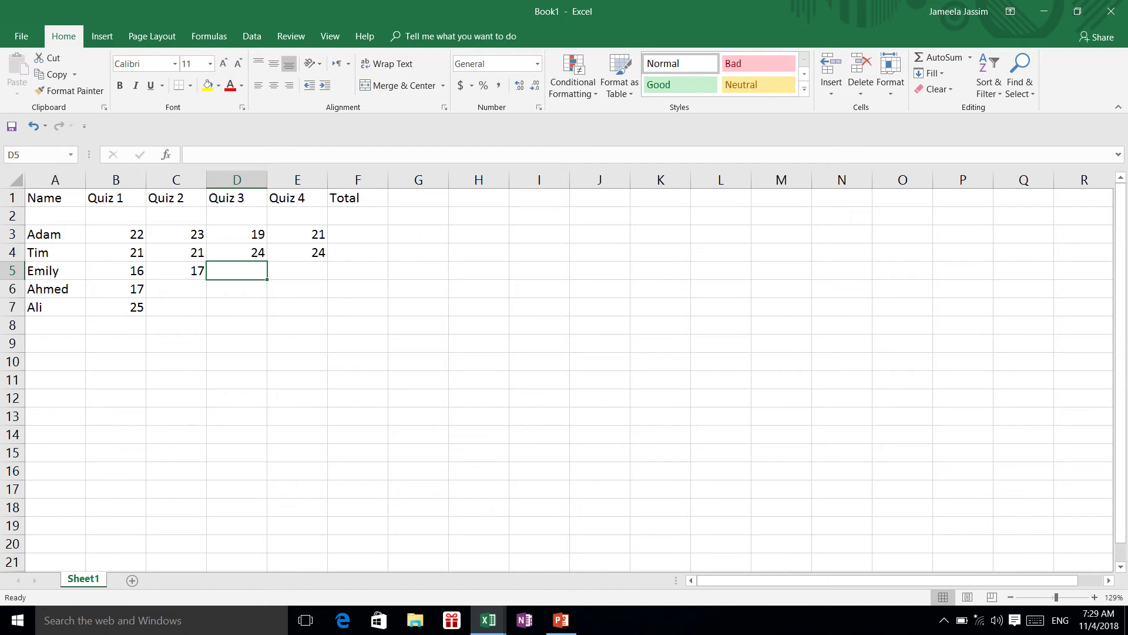
pyautogui.write('2')
pyautogui.write('0')
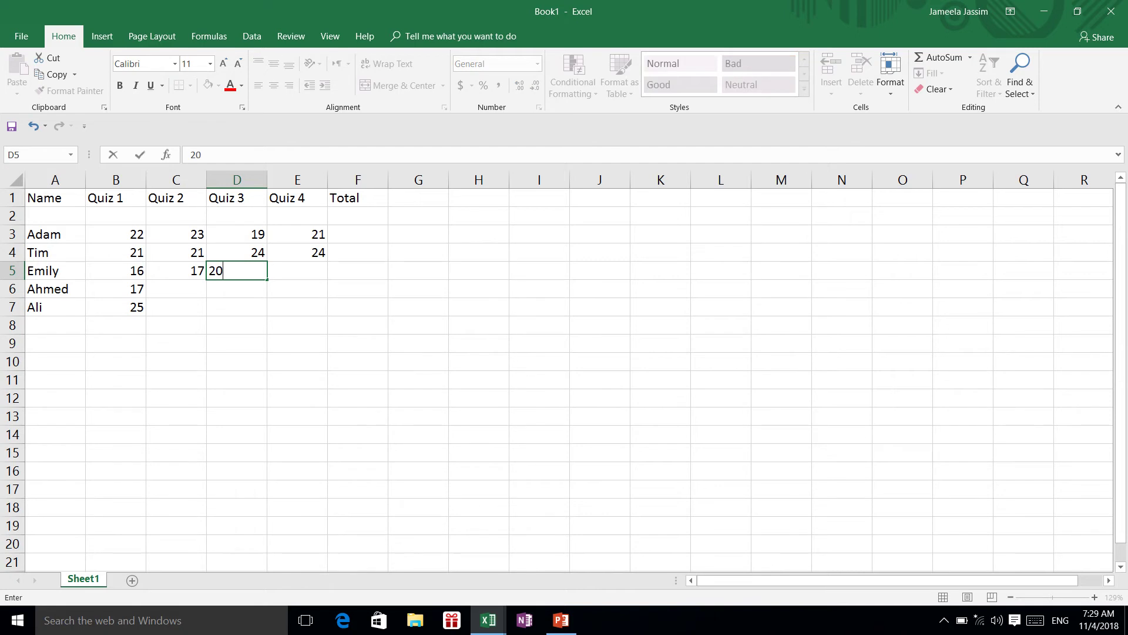
pyautogui.press('Tab')
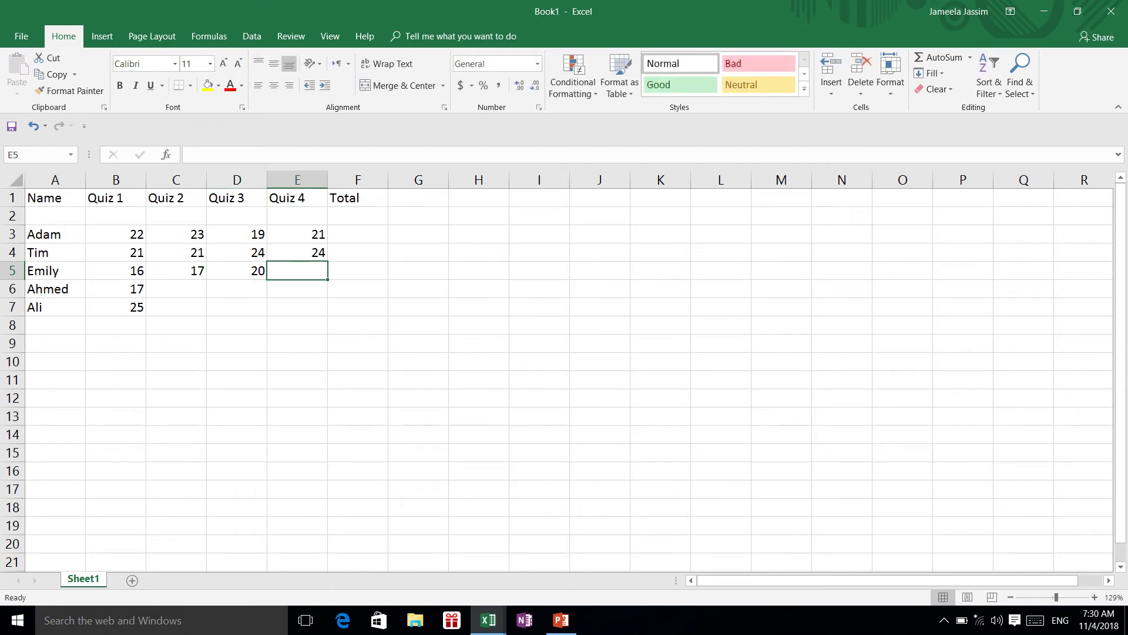
pyautogui.write('21')
pyautogui.press('Return')
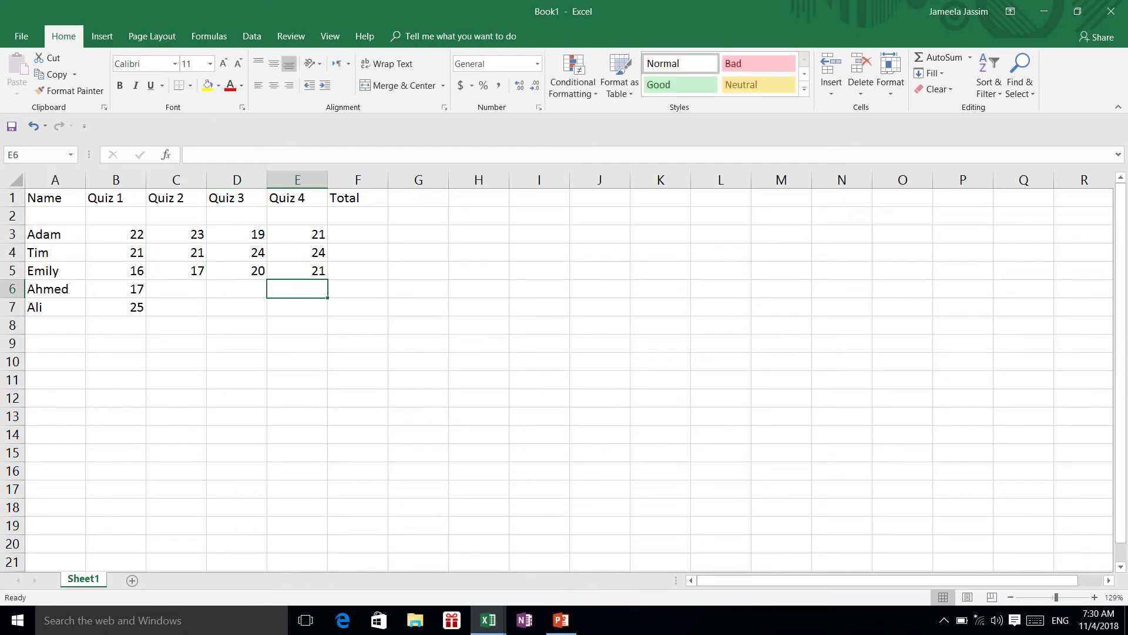
# Step: Enter the Quiz 2 scores 18 and 24 for the last two students in cells C6 and C7
pyautogui.press('Left')
pyautogui.press('Left')
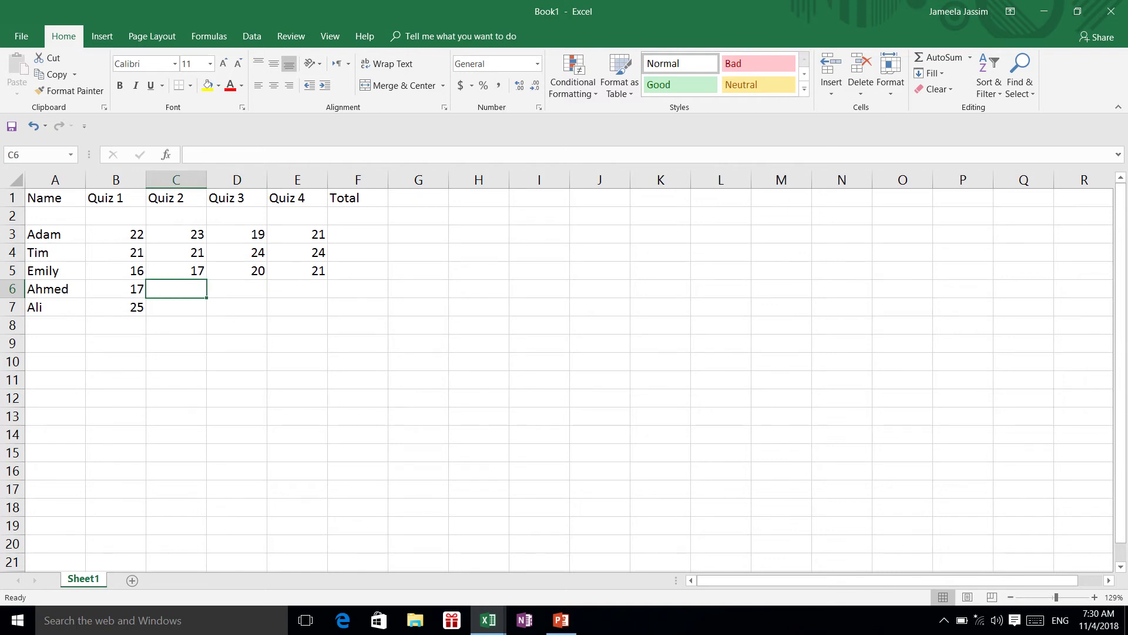
pyautogui.write('18')
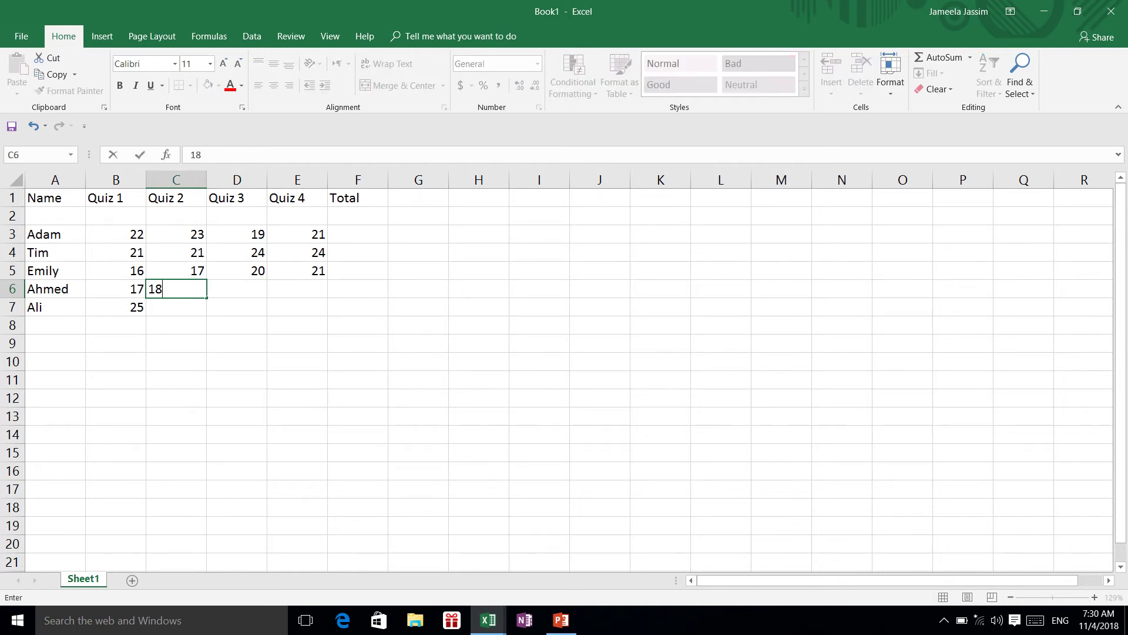
pyautogui.press('Return')
pyautogui.write('24')
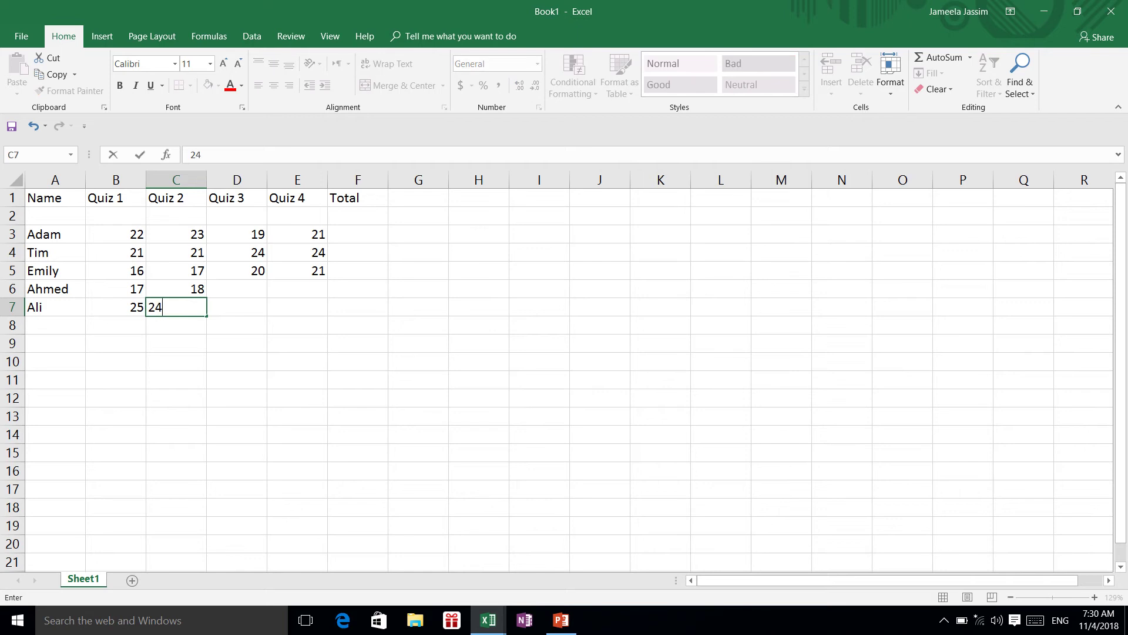
pyautogui.press('Tab')
# Step: Enter the fourth student's Quiz 3 and Quiz 4 scores, 25 and 22, in cells D6 and E6
pyautogui.click(237, 289)
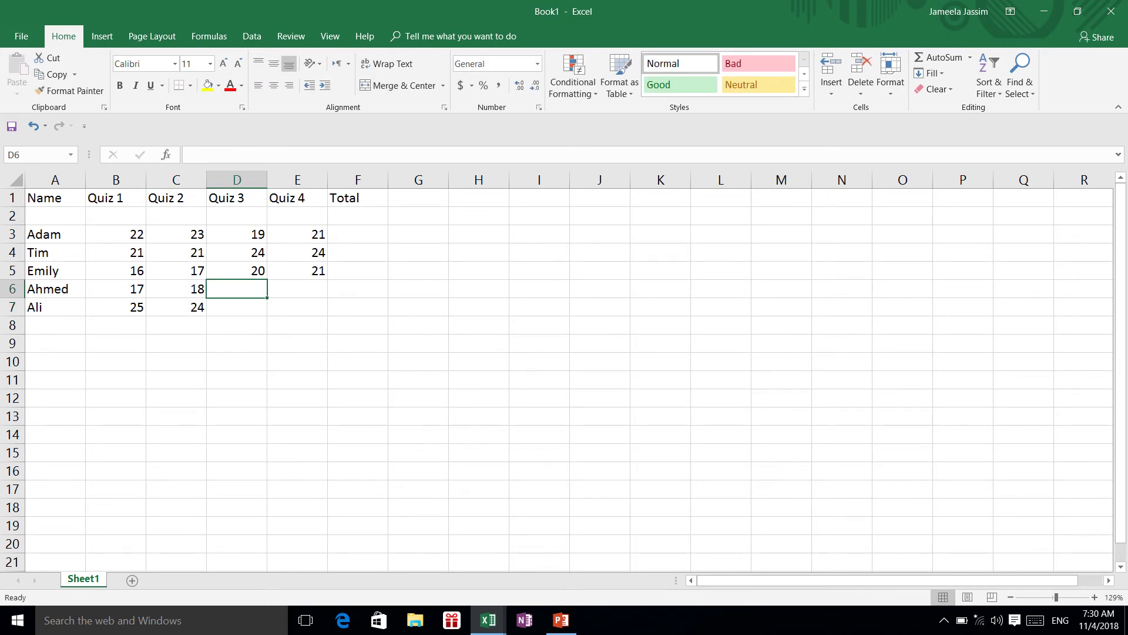
pyautogui.write('25')
pyautogui.press('Tab')
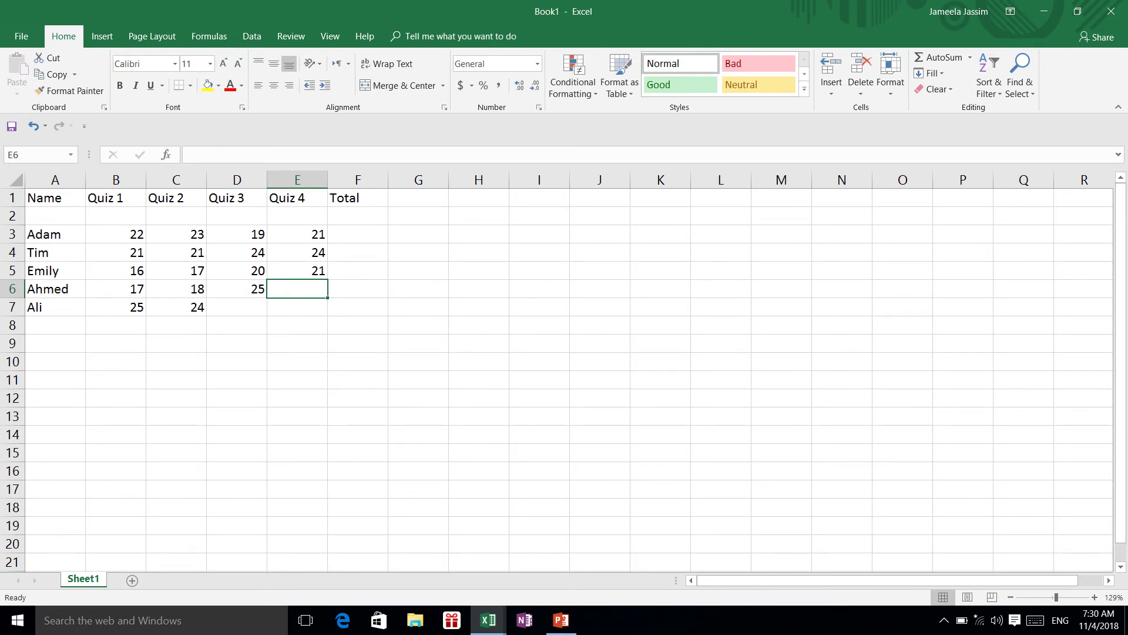
pyautogui.write('22')
pyautogui.press('Down')
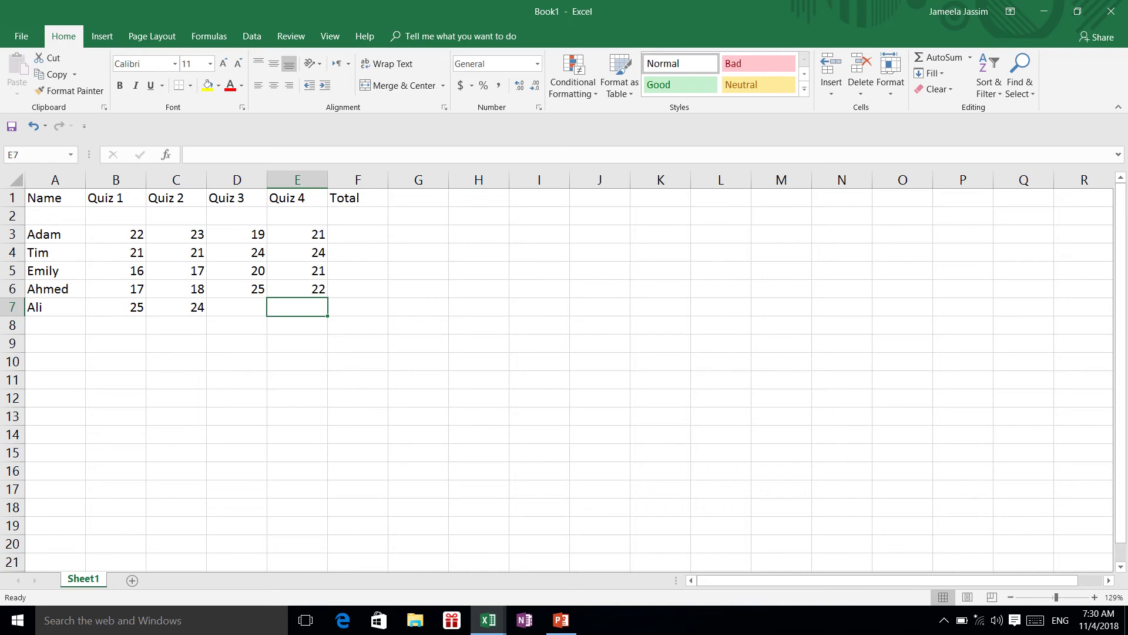
# Step: Enter the fifth student's Quiz 3 and Quiz 4 scores, 23 and 20, in cells D7 and E7
pyautogui.press('Left')
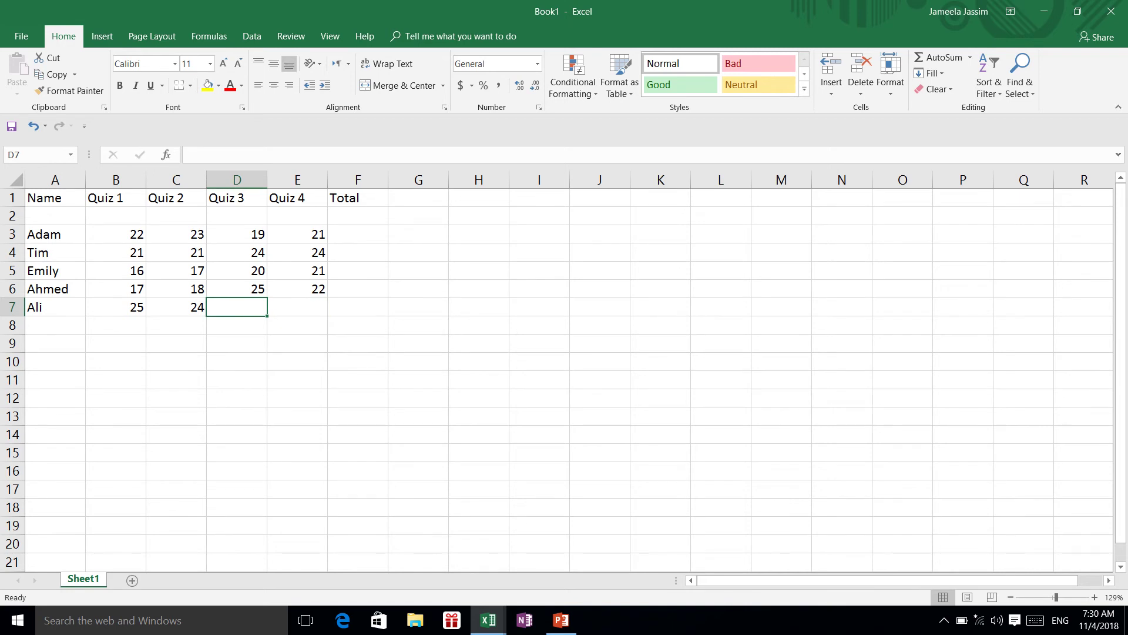
pyautogui.write('23')
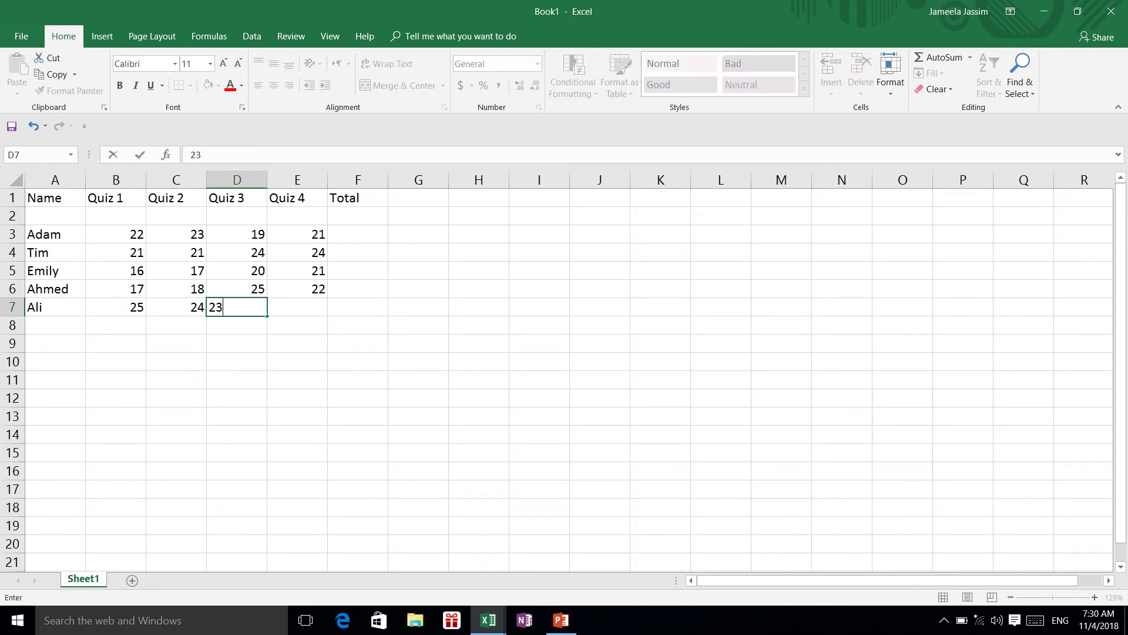
pyautogui.press('Right')
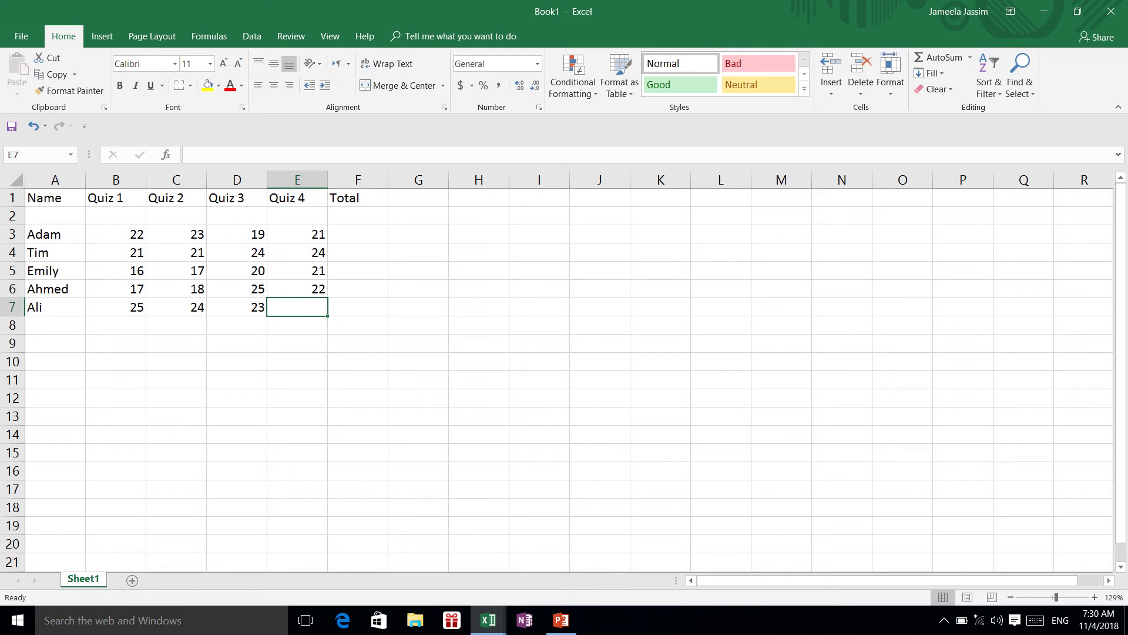
pyautogui.write('2')
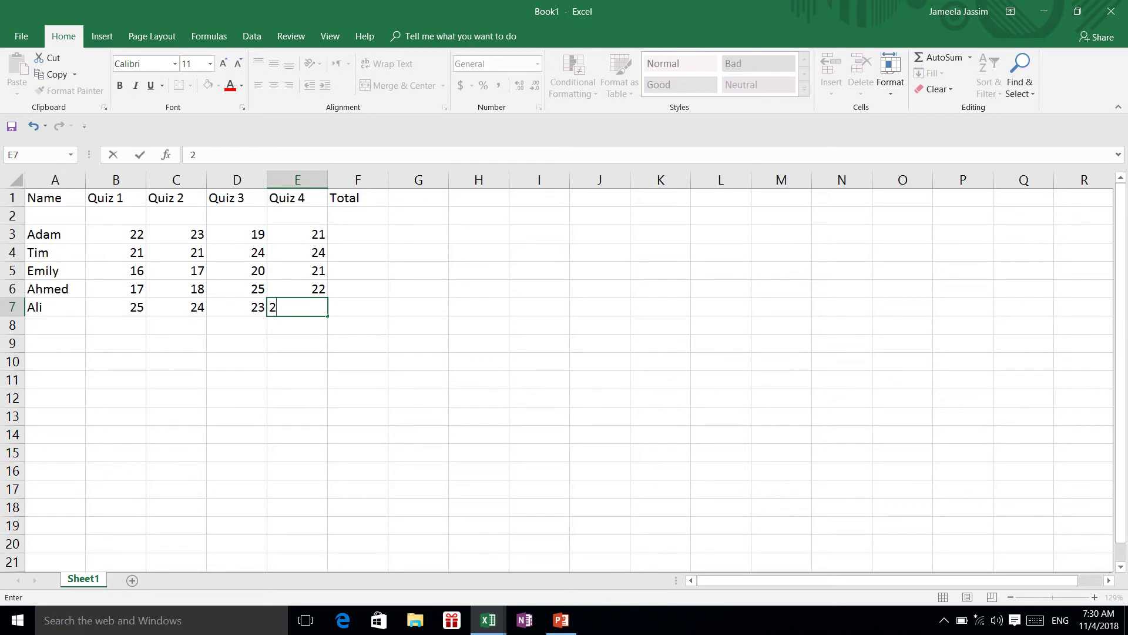
pyautogui.write('0')
pyautogui.press('Right')
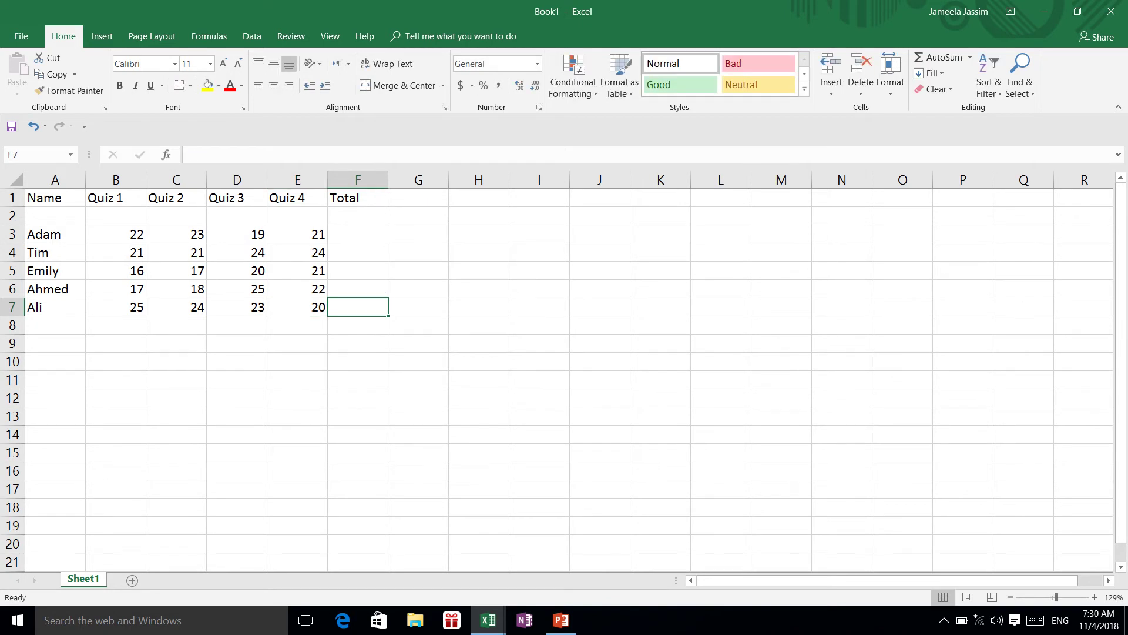
# Step: Enter the row label Average in cell A9 beneath the student names
pyautogui.click(55, 344)
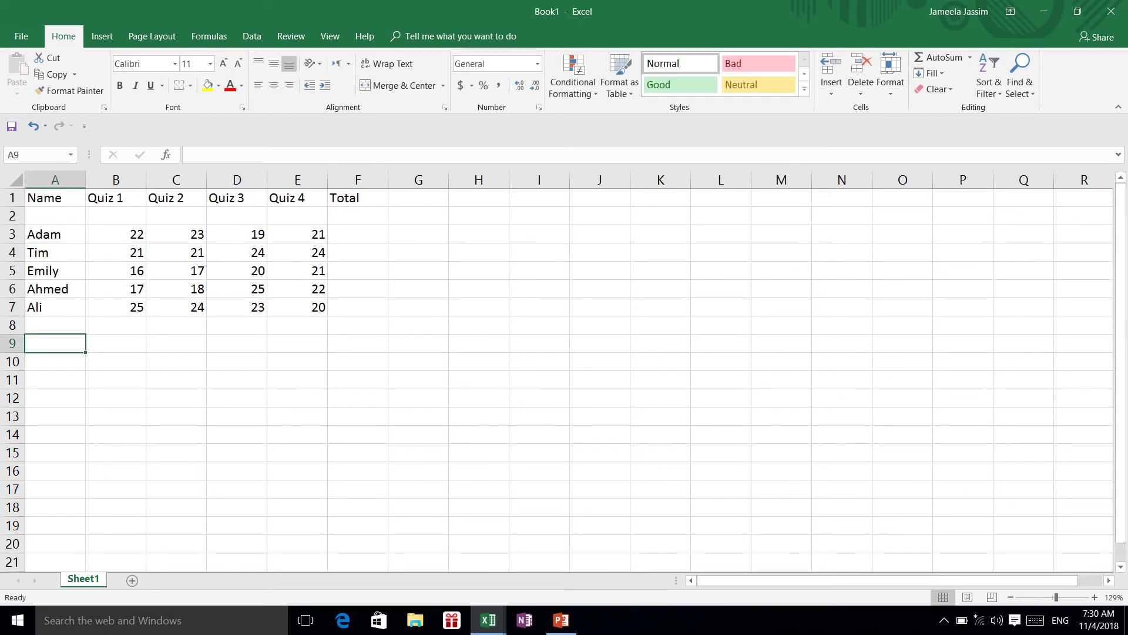
pyautogui.write('A')
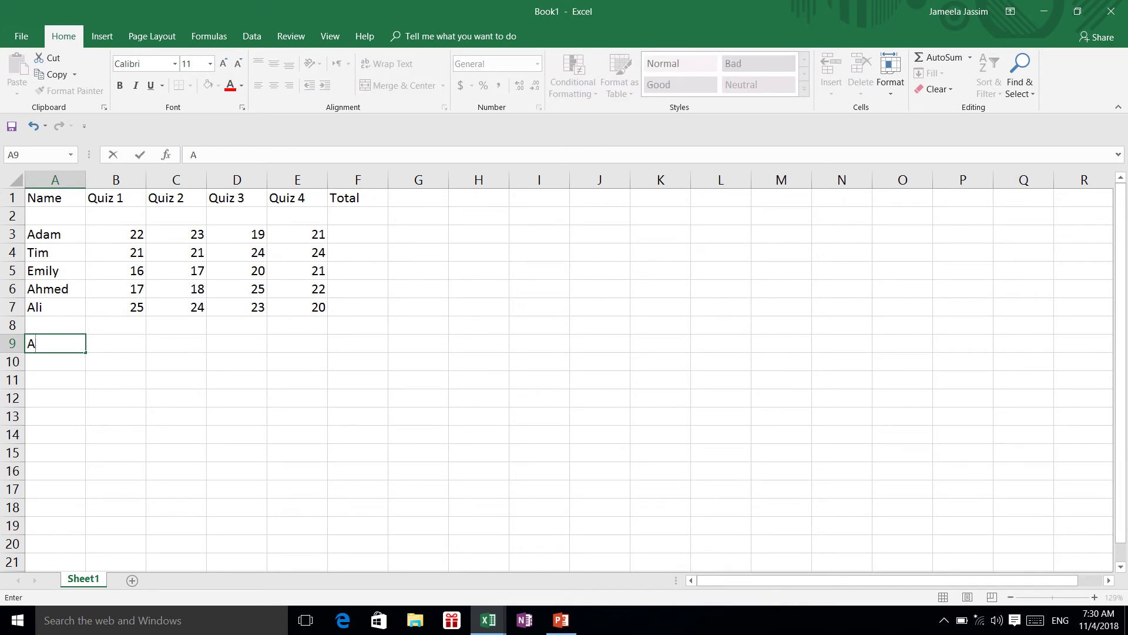
pyautogui.write('verage')
pyautogui.press('Tab')
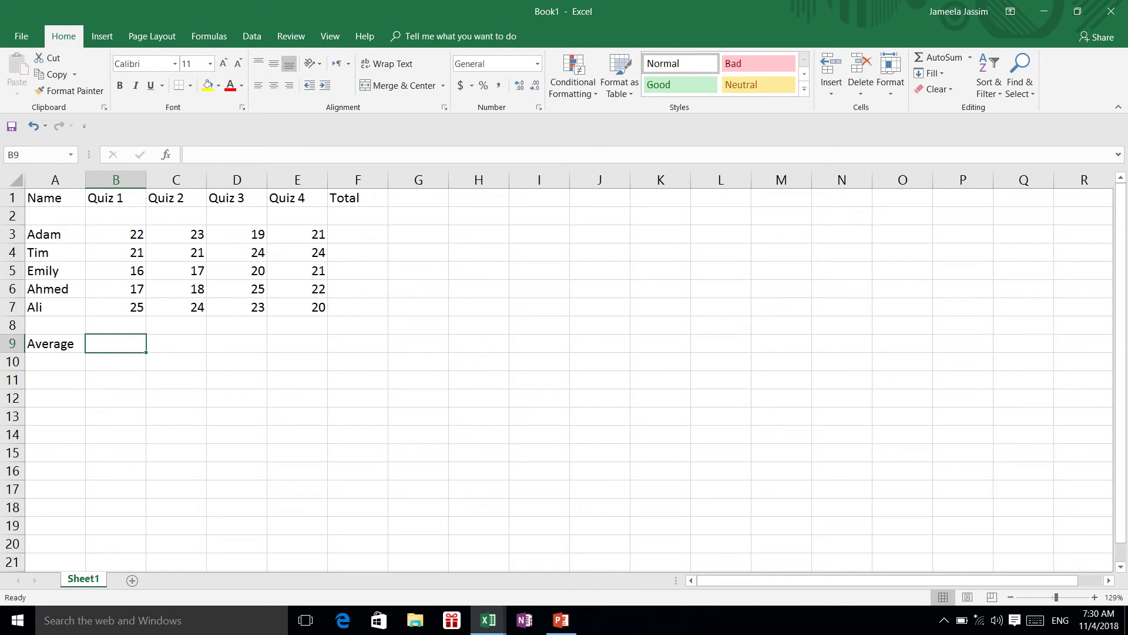
# Step: Enter the formula =(B3:E3) in cell F3 for the first student's Total
pyautogui.click(357, 234)
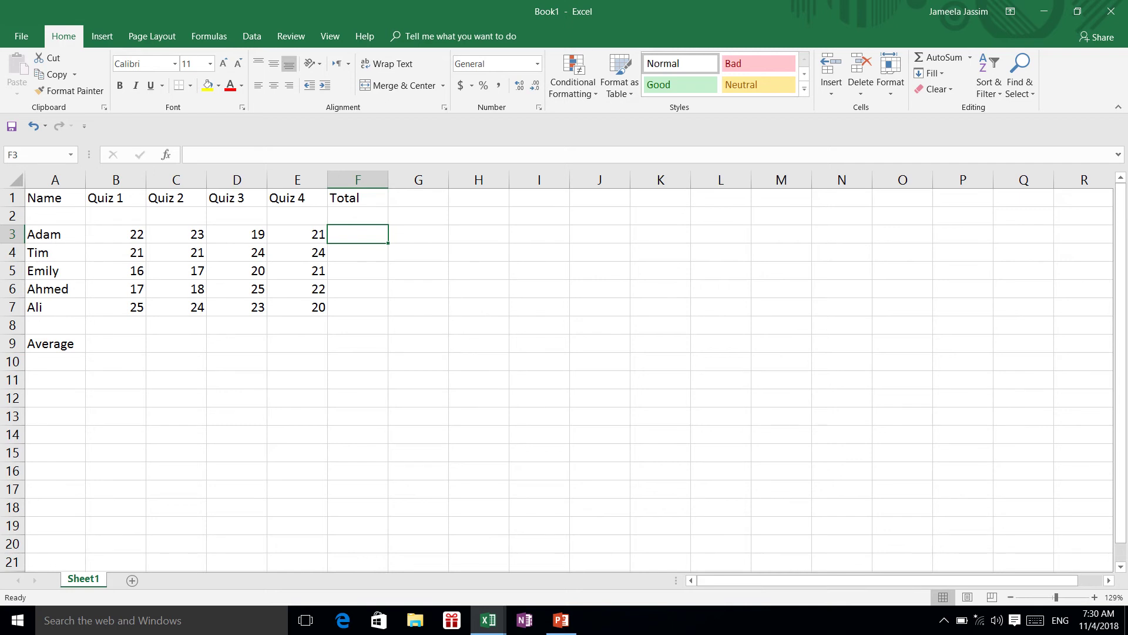
pyautogui.write('=')
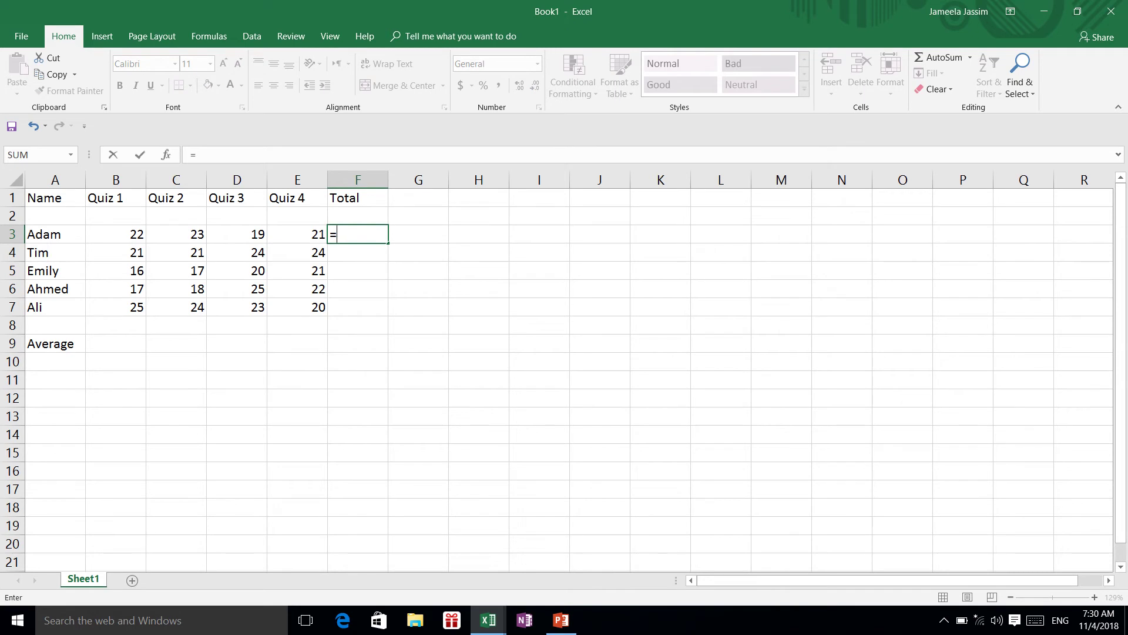
pyautogui.write('(')
pyautogui.scroll(-1, 558, 378)
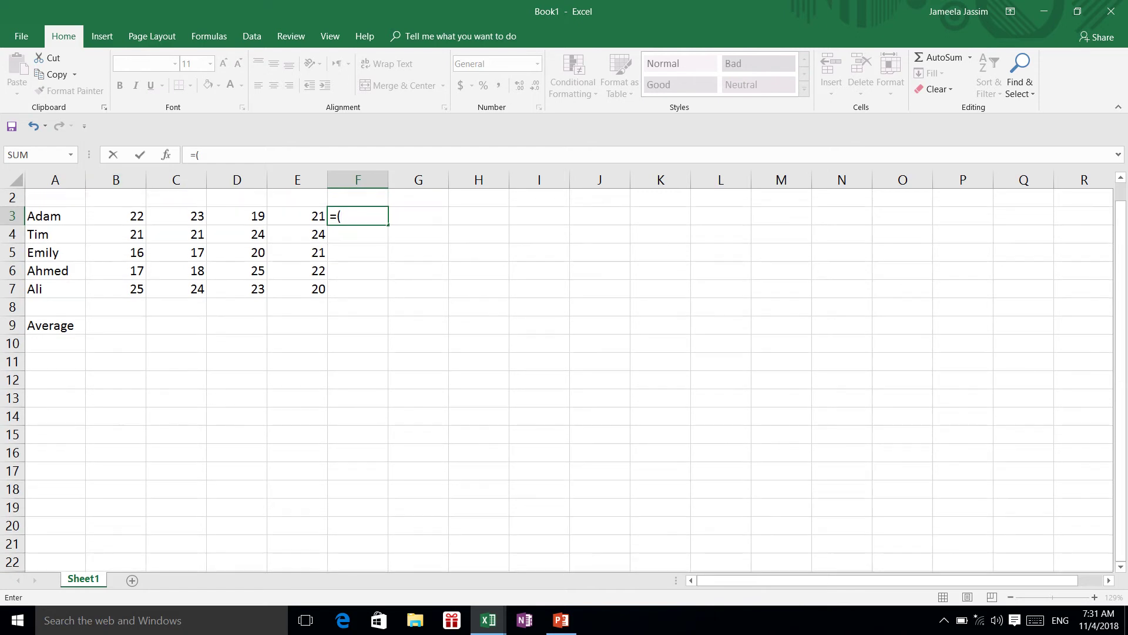
pyautogui.moveTo(116, 216); pyautogui.dragTo(297, 216)
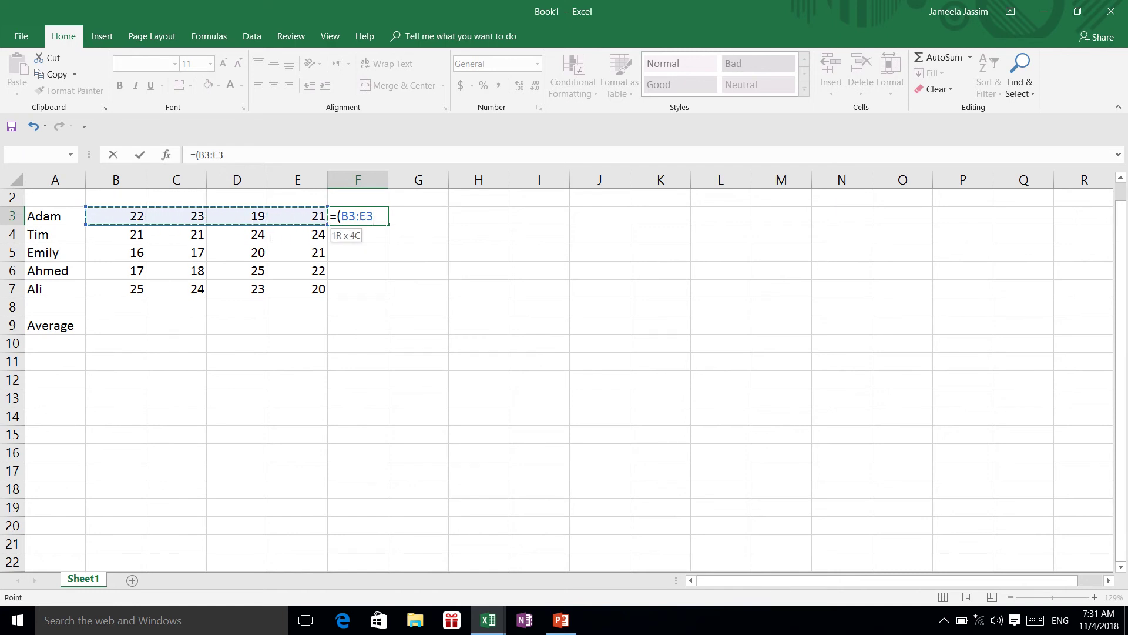
pyautogui.write(')')
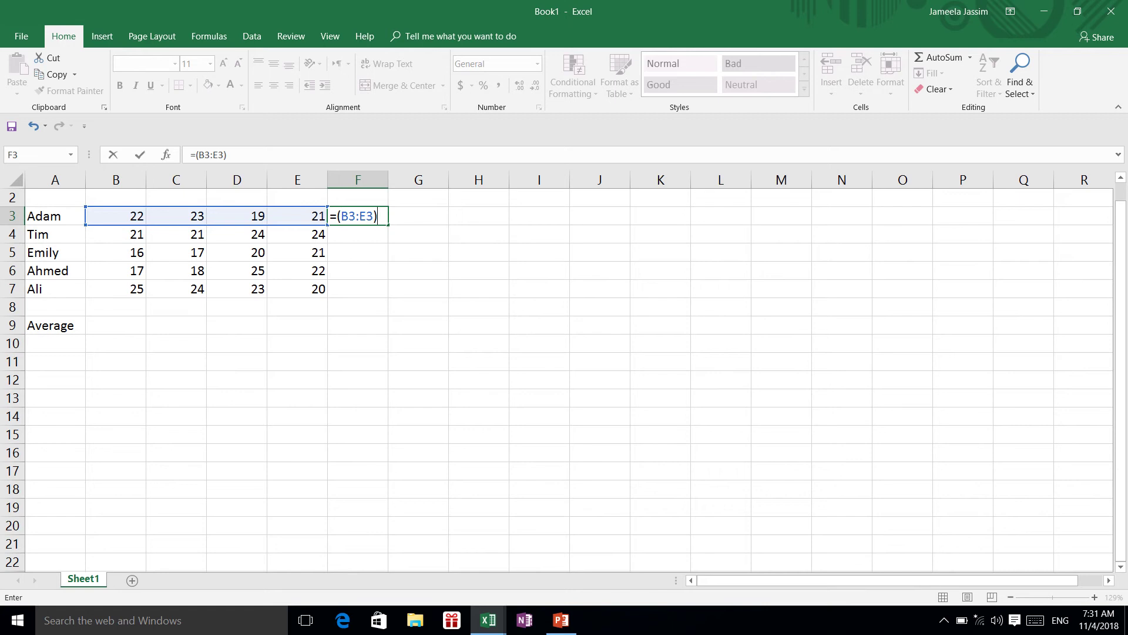
pyautogui.press('Return')
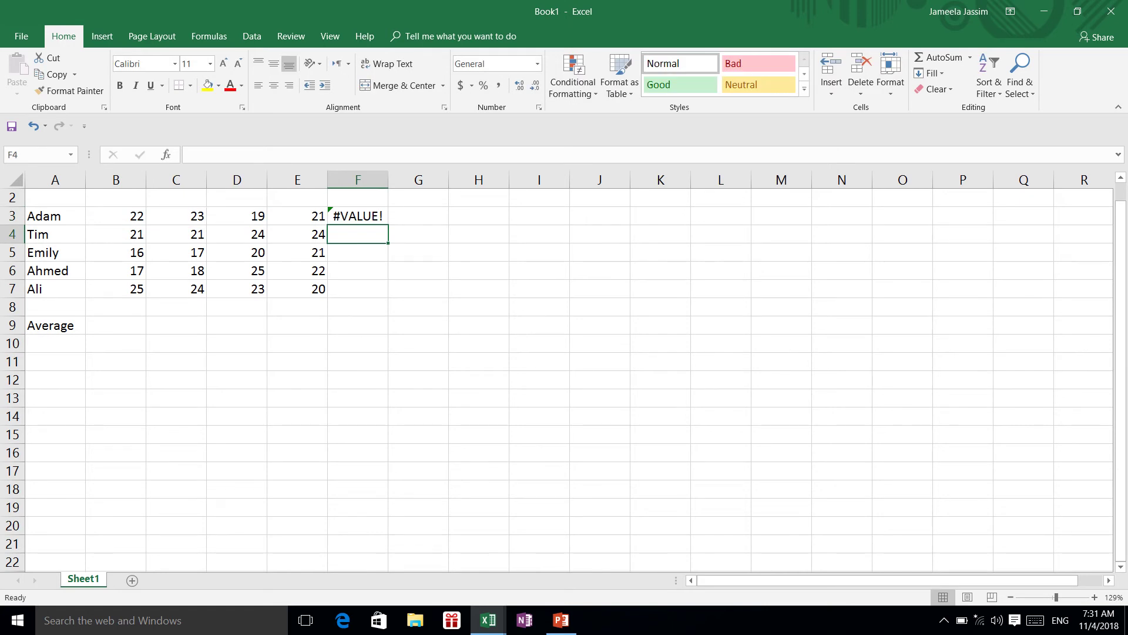
# Step: Widen column F slightly and change the formula in F3 to =SUM(B3:E3)
pyautogui.moveTo(387, 179); pyautogui.dragTo(400, 180)
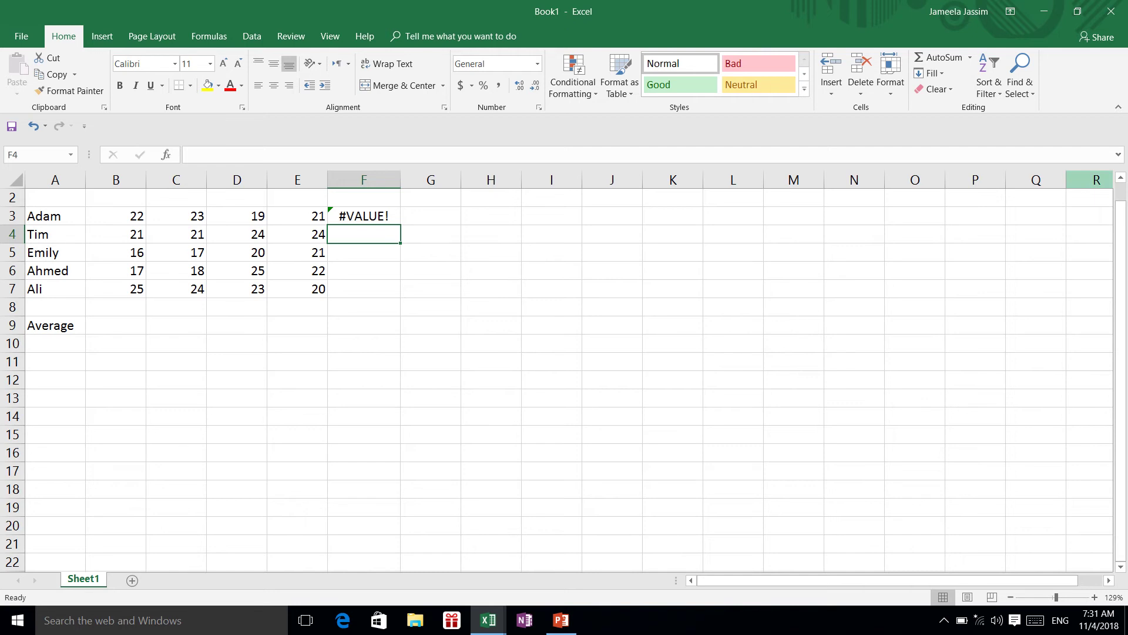
pyautogui.scroll(1, 556, 380)
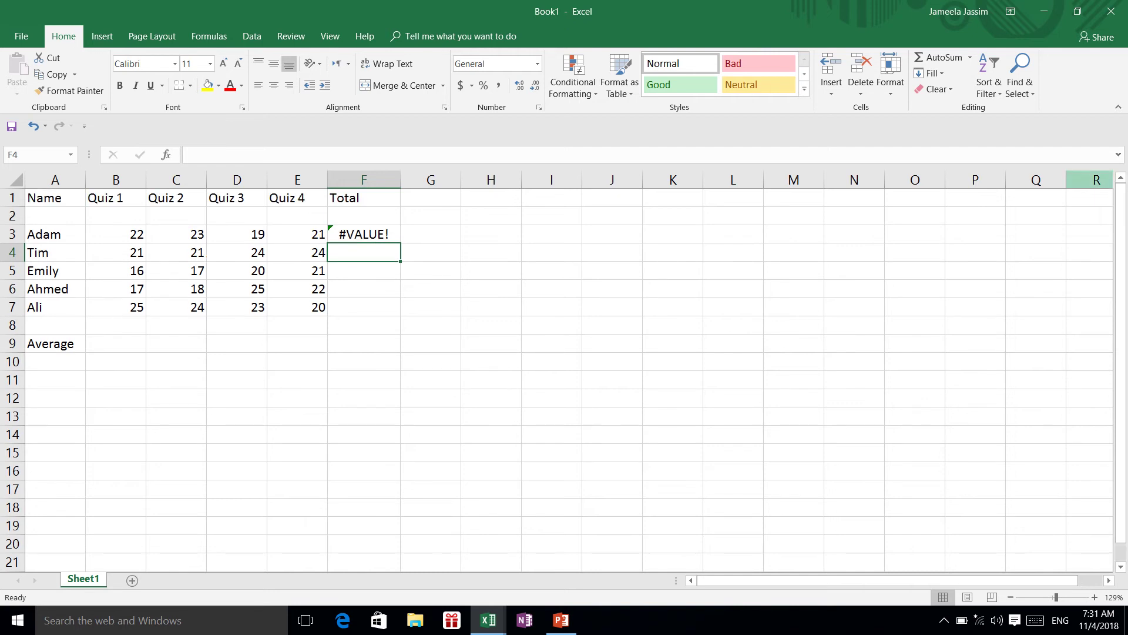
pyautogui.click(363, 234)
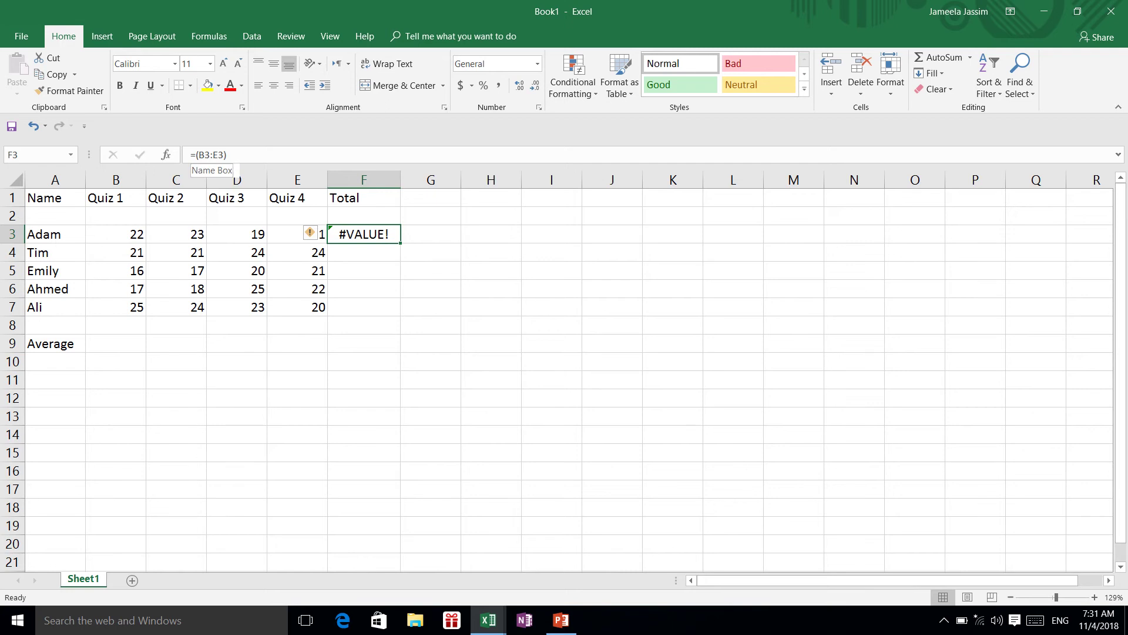
pyautogui.click(196, 155)
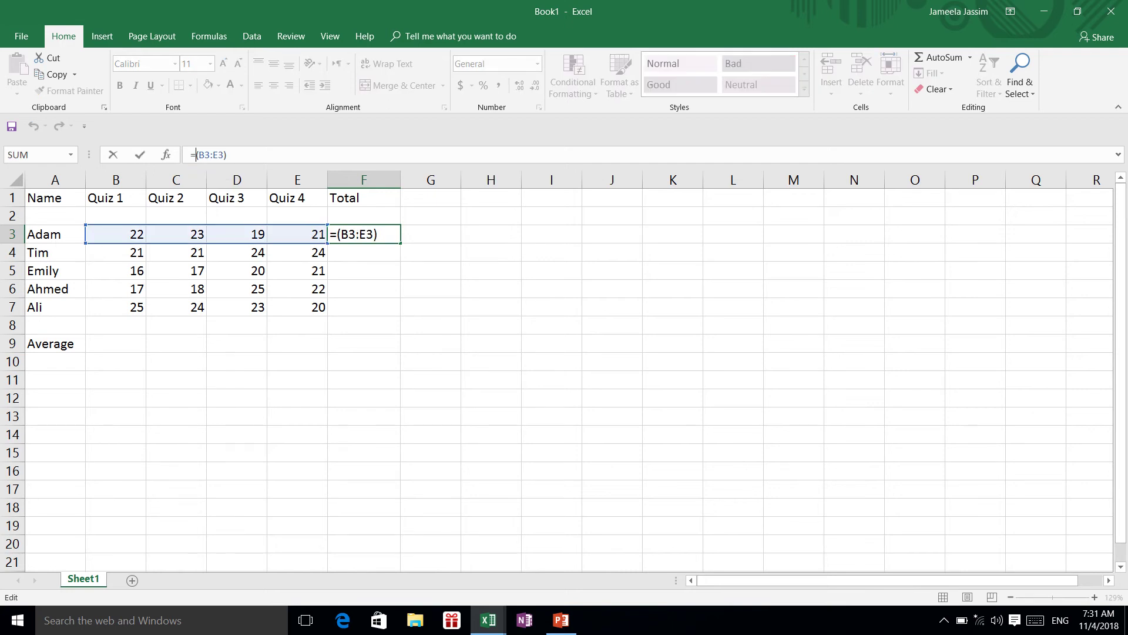
pyautogui.write('Sum')
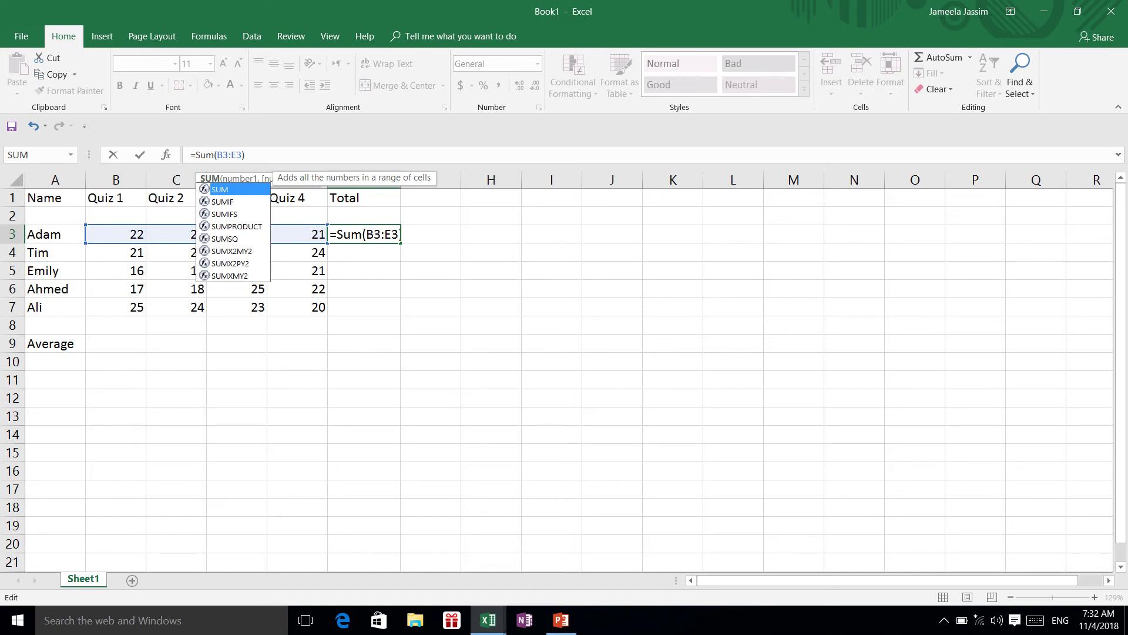
pyautogui.press('Return')
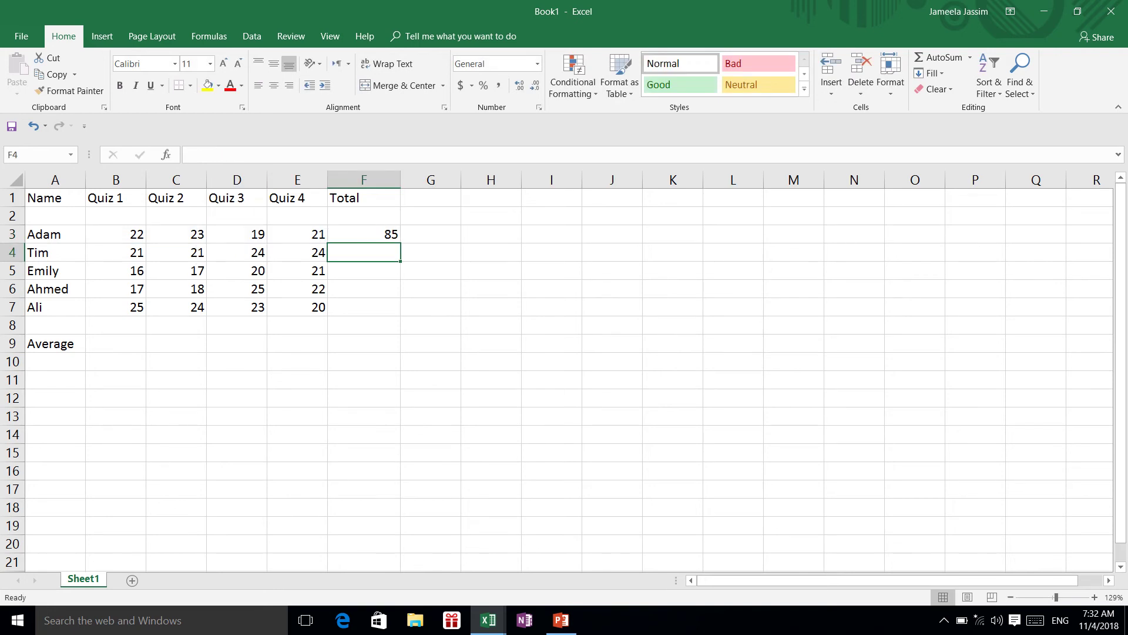
pyautogui.click(364, 234)
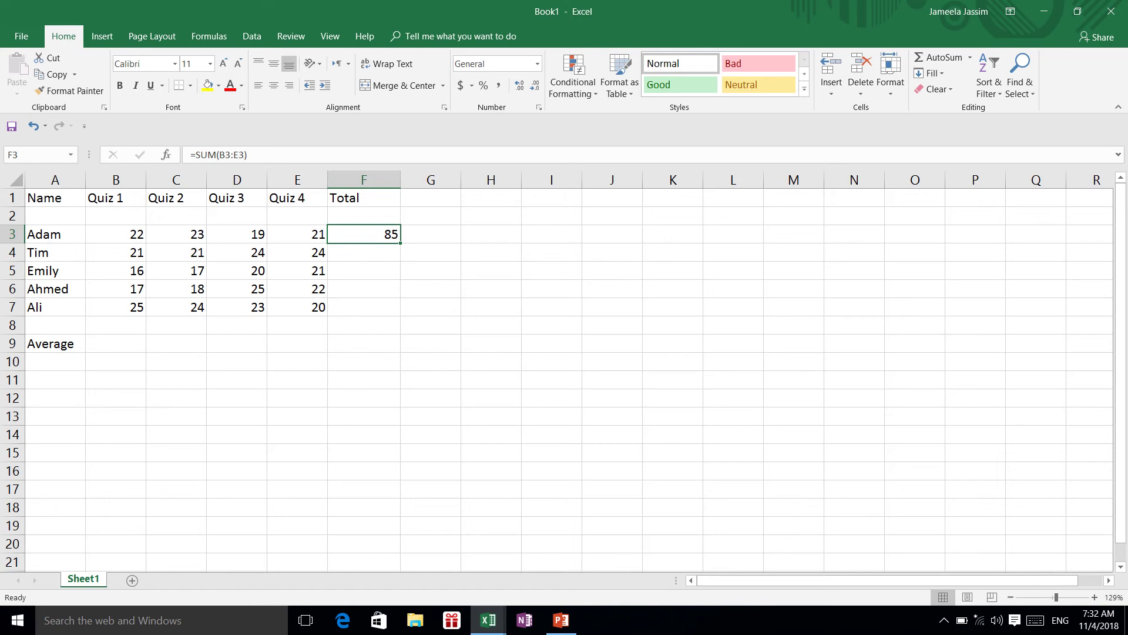
# Step: Add the column header Grade in cell G1
pyautogui.click(431, 198)
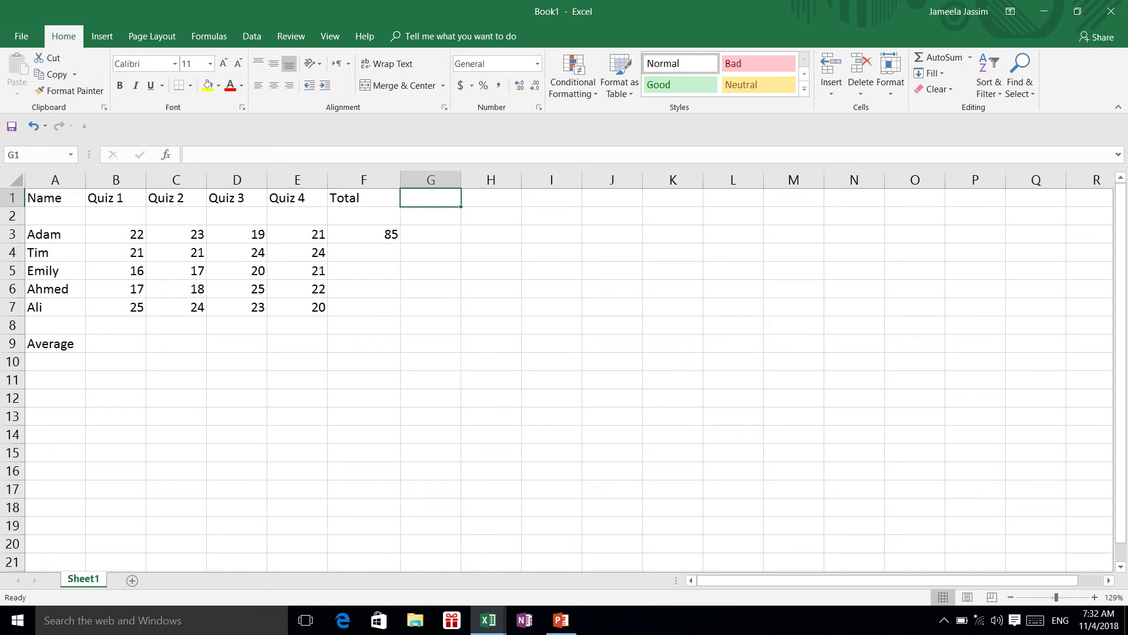
pyautogui.write('Grade')
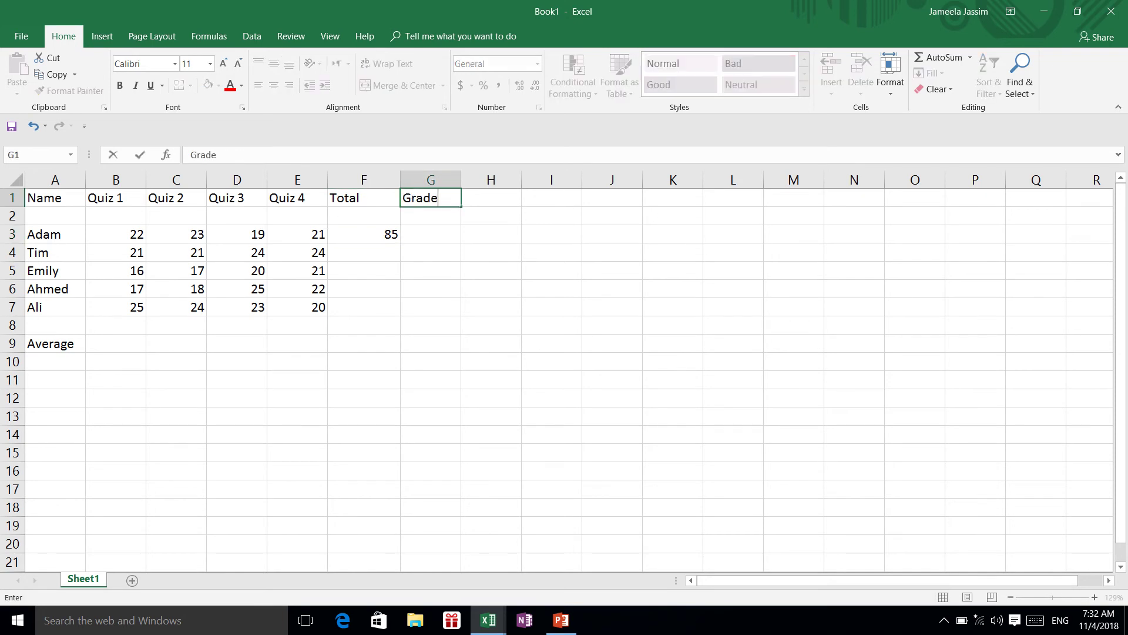
pyautogui.press('Return')
pyautogui.press('Return')
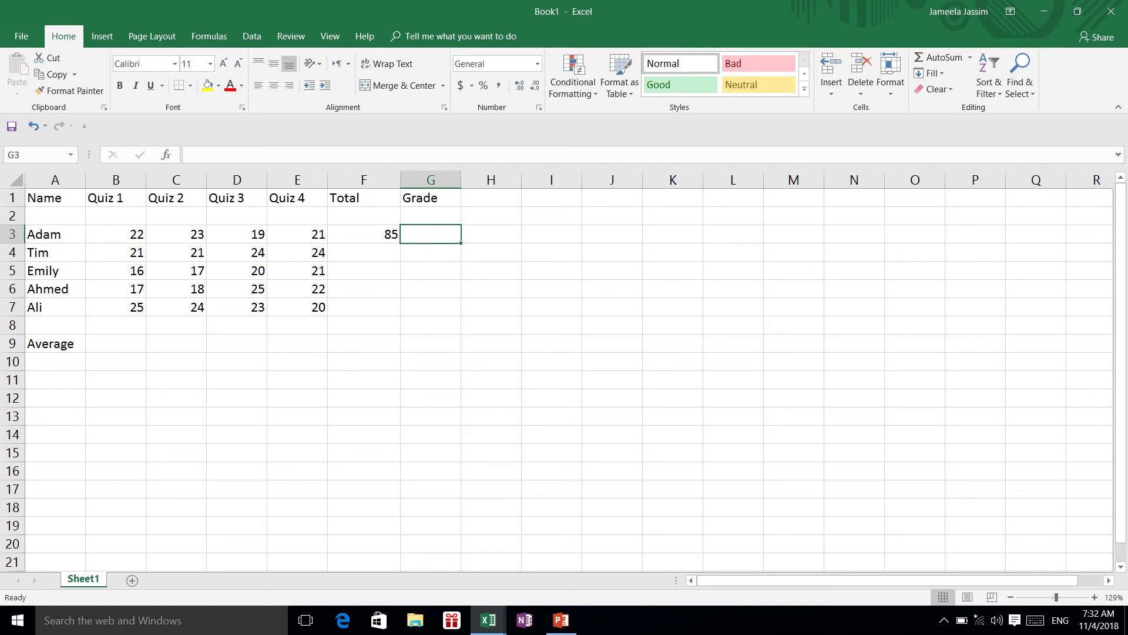
# Step: Fill the SUM formula from F3 down through F7 to total every student's quizzes
pyautogui.click(364, 234)
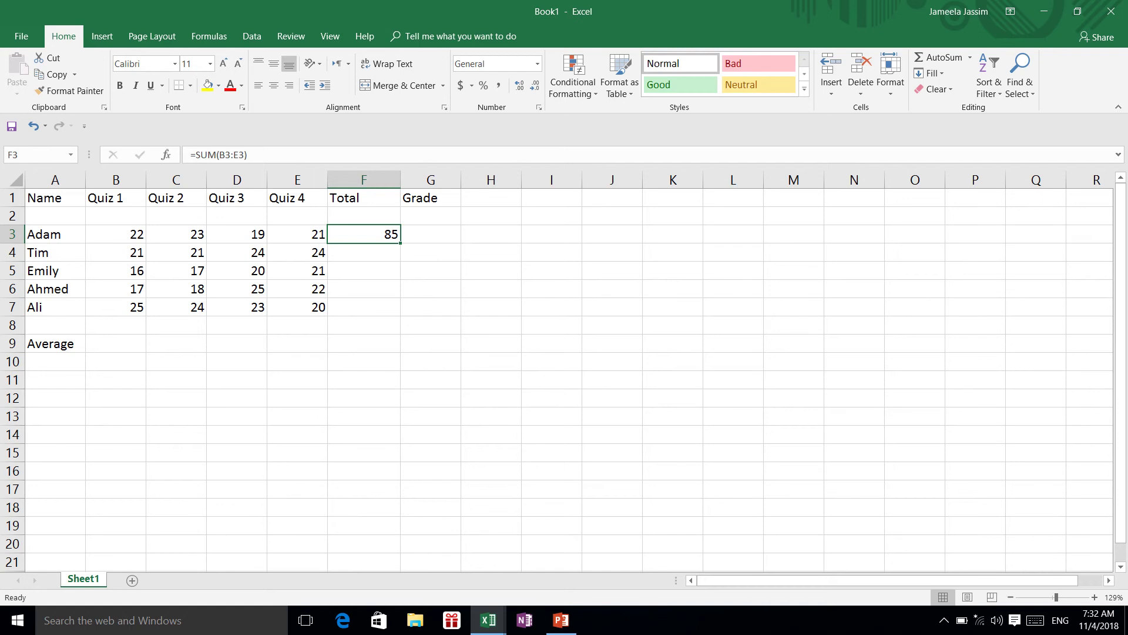
pyautogui.moveTo(401, 243)
pyautogui.mouseDown()
pyautogui.moveTo(400, 312)
pyautogui.moveTo(391, 238)
pyautogui.mouseUp()
pyautogui.moveTo(400, 311); pyautogui.dragTo(400, 315)
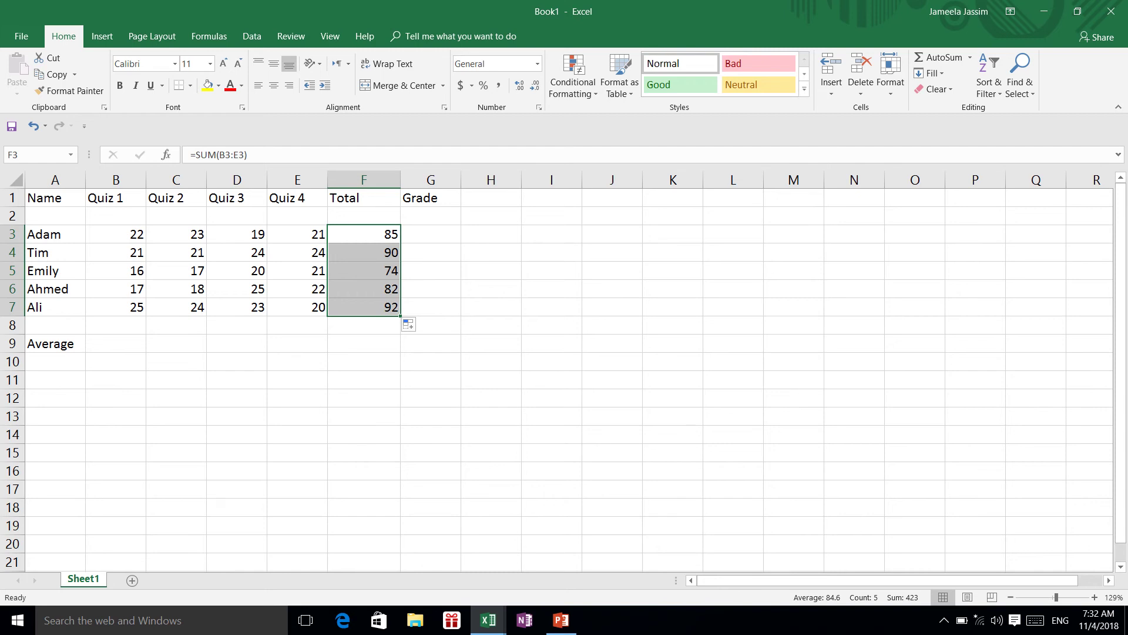
# Step: Enter the first two students' letter grades, B+ and A, in cells G3 and G4
pyautogui.click(430, 234)
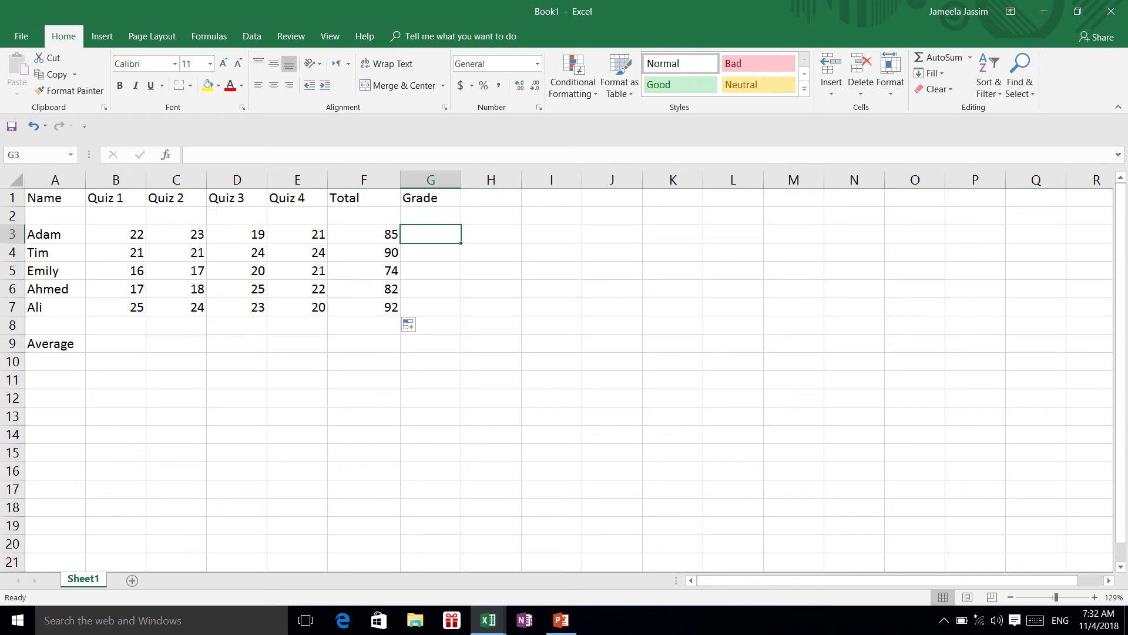
pyautogui.write('B')
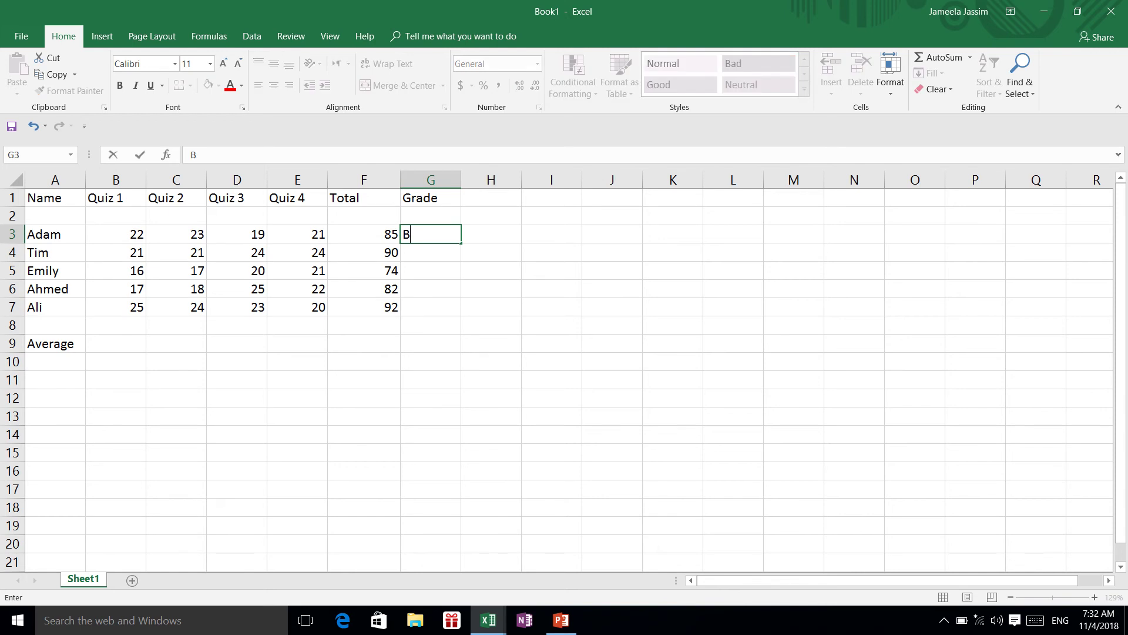
pyautogui.write('=')
pyautogui.press('BackSpace')
pyautogui.write('+')
pyautogui.press('Return')
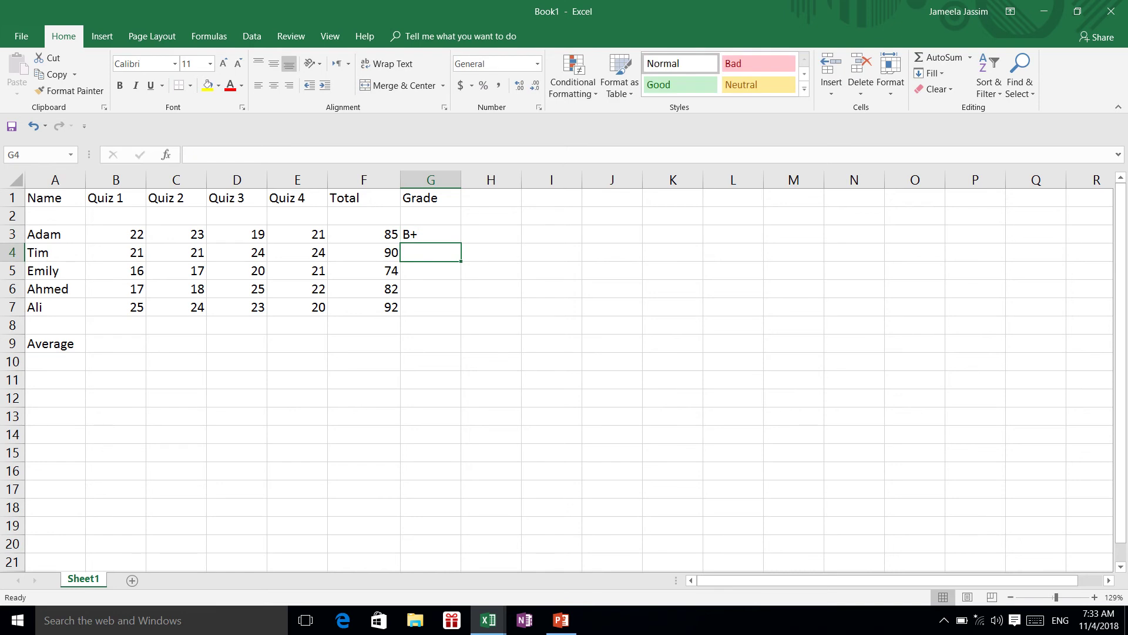
pyautogui.write('A')
pyautogui.press('Return')
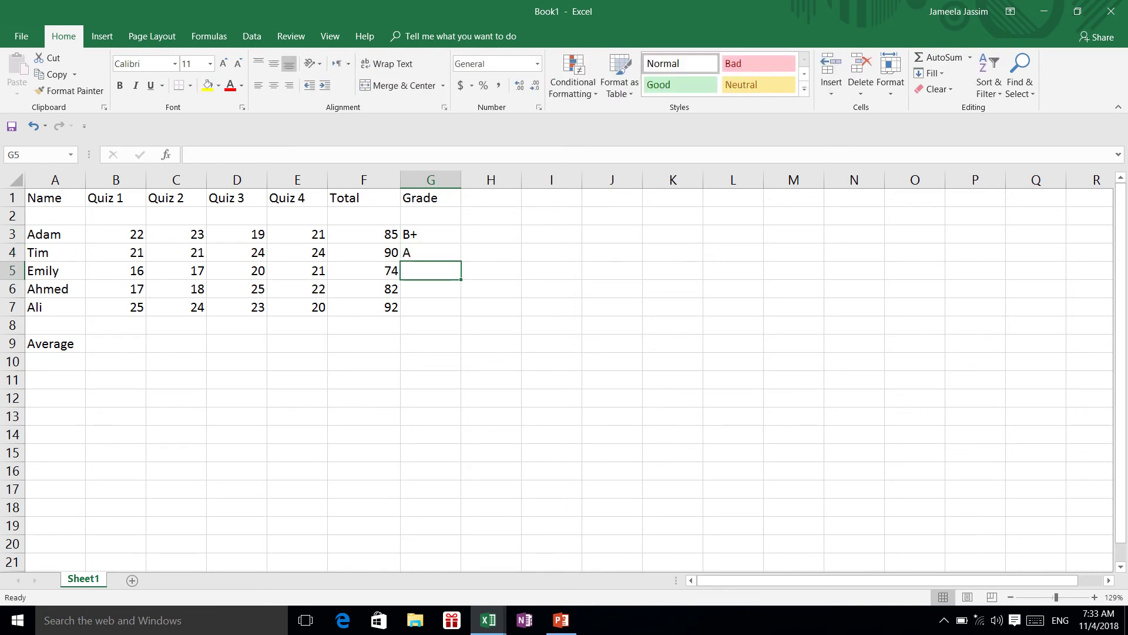
# Step: Enter the last three students' letter grades, C, B+ and A, in cells G5 through G7
pyautogui.write('C')
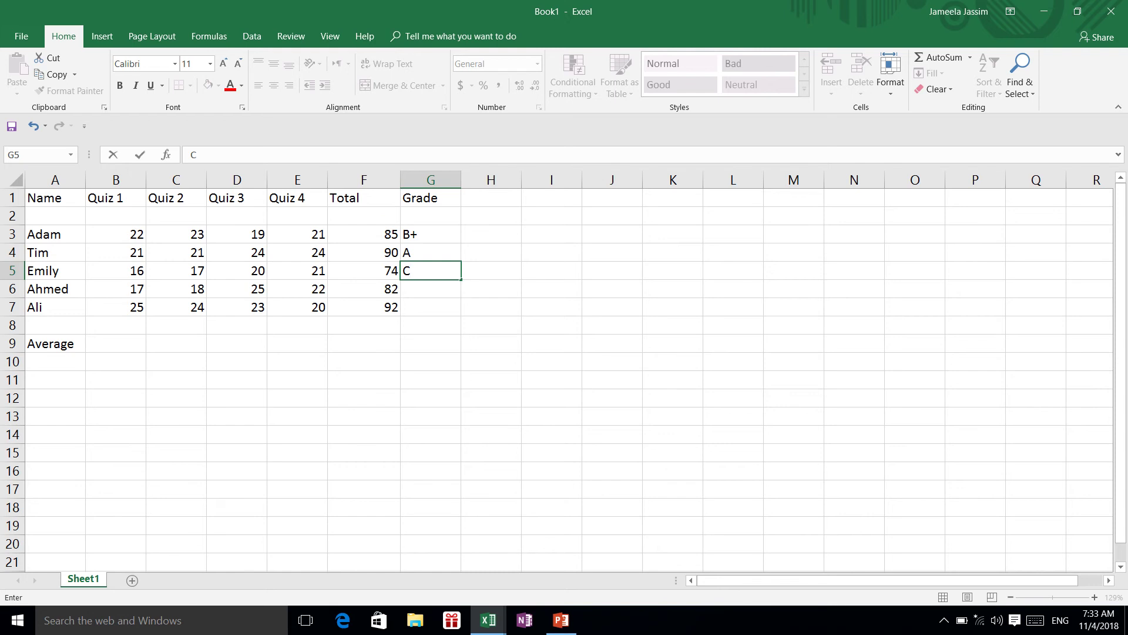
pyautogui.press('Return')
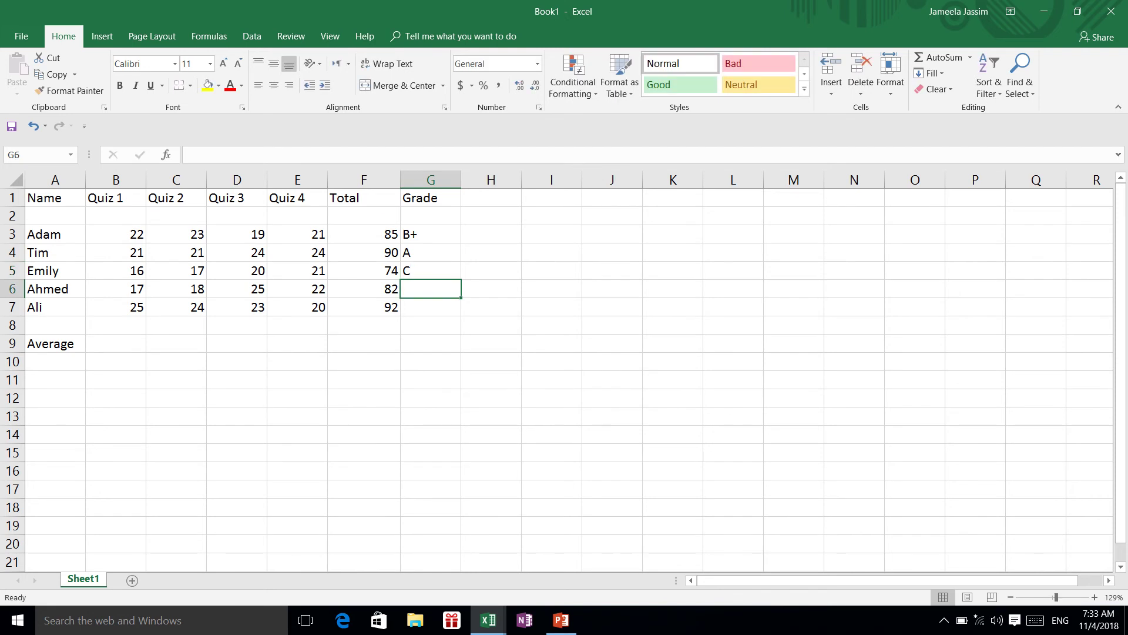
pyautogui.write('B+')
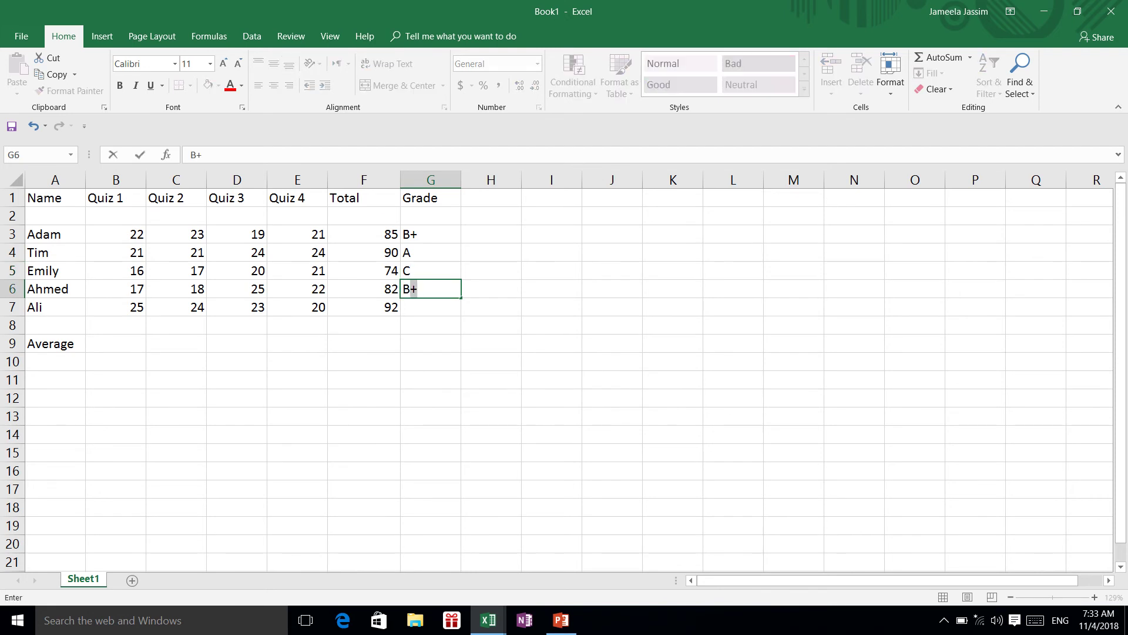
pyautogui.press('Return')
pyautogui.write('A')
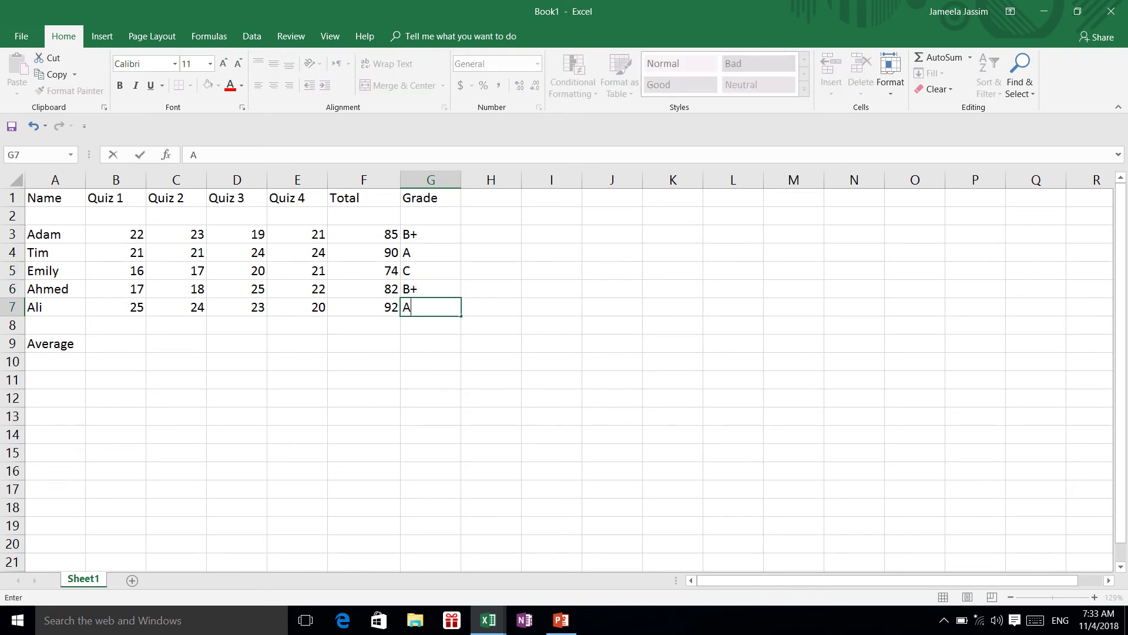
pyautogui.press('Return')
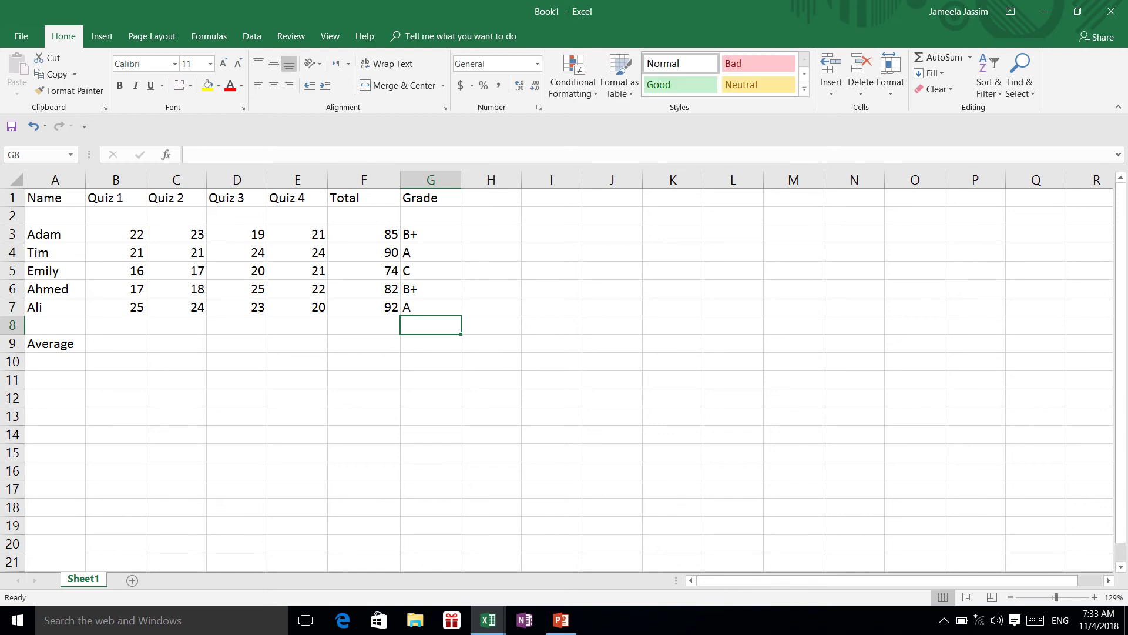
# Step: Change the fourth student's grade in cell G6 to B
pyautogui.click(431, 288)
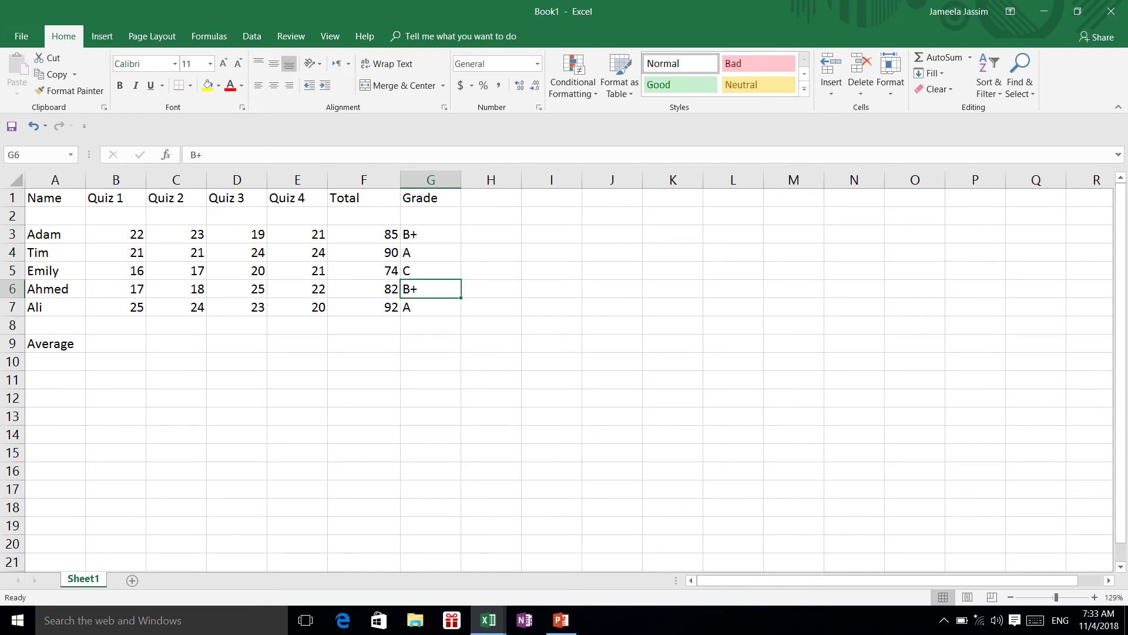
pyautogui.press('F2')
pyautogui.press('BackSpace')
pyautogui.press('Return')
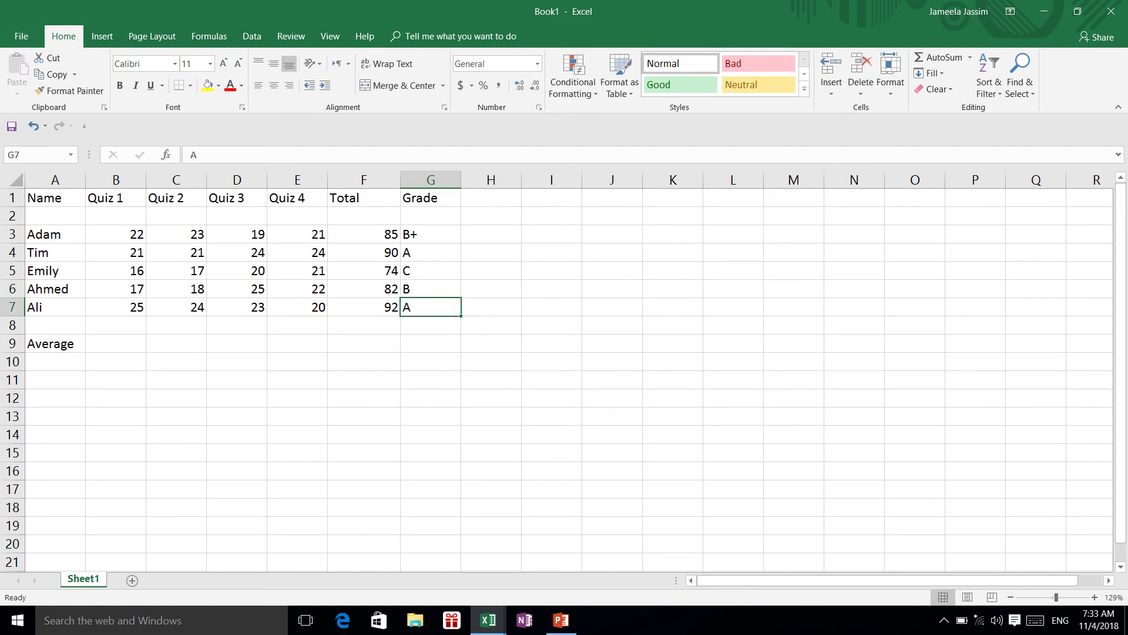
# Step: Center the five letter grades in cells G3 through G7 horizontally
pyautogui.click(116, 343)
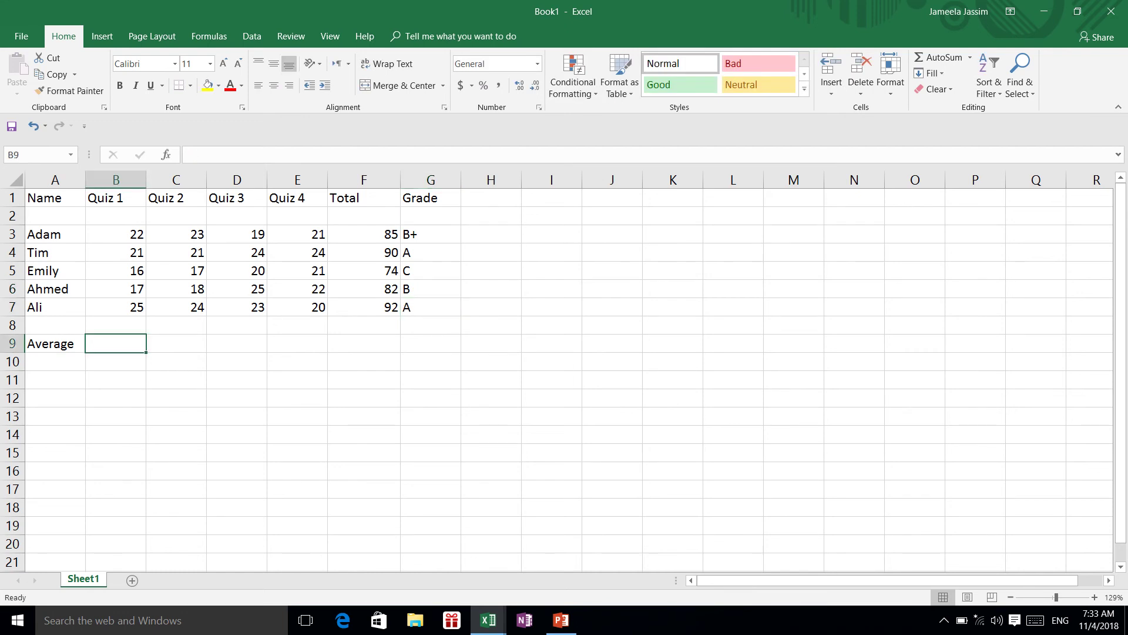
pyautogui.moveTo(431, 234); pyautogui.dragTo(431, 306)
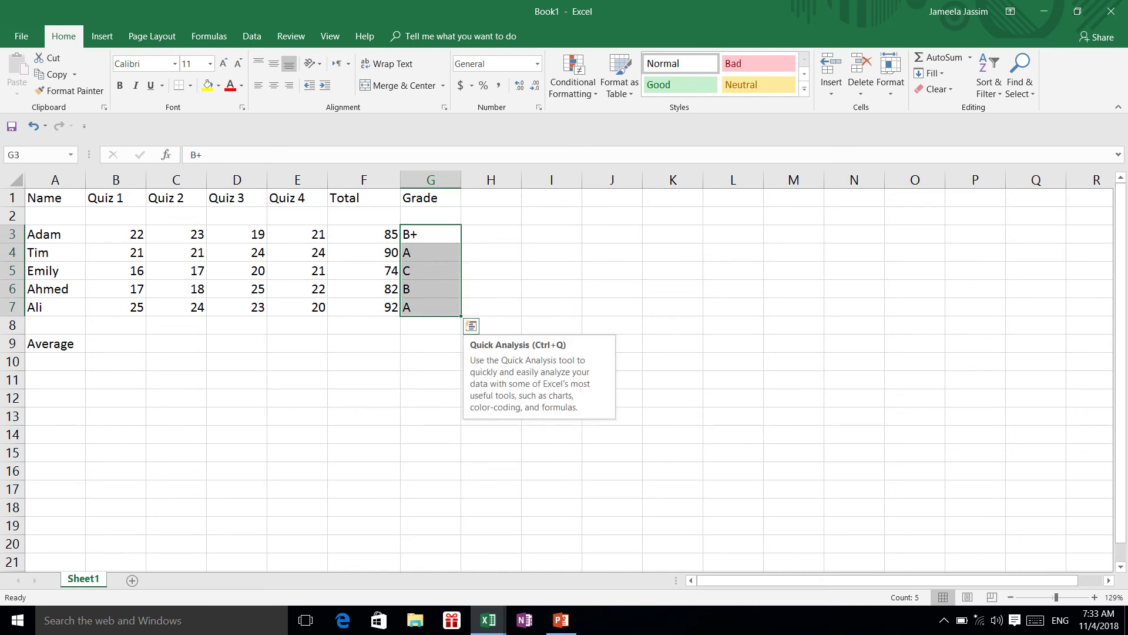
pyautogui.hscroll(3, 471, 326)
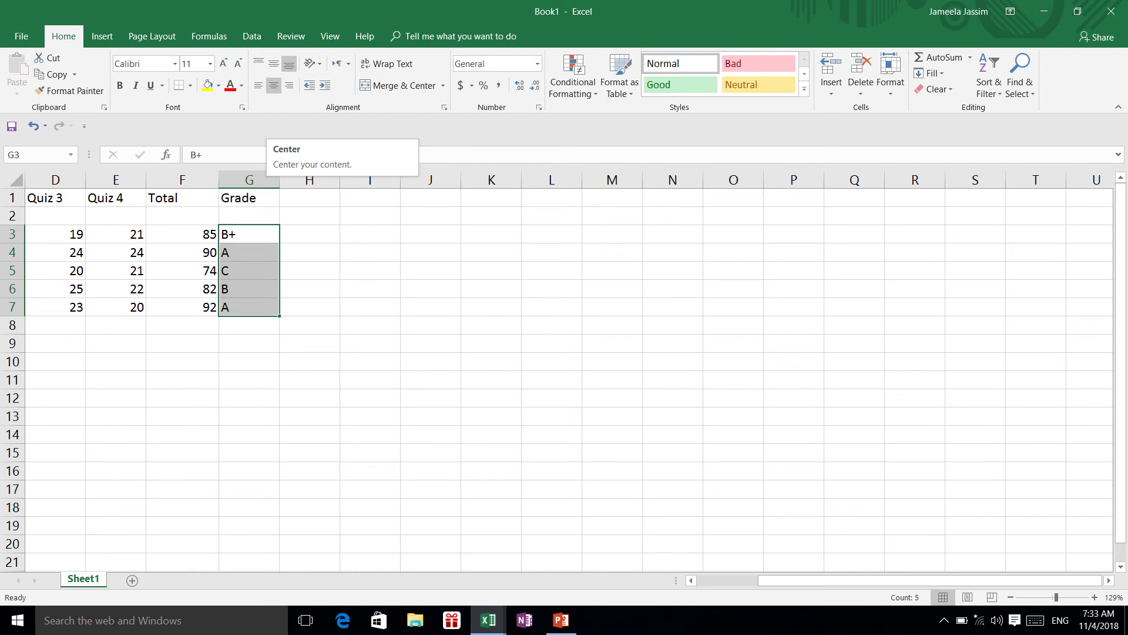
pyautogui.click(274, 85)
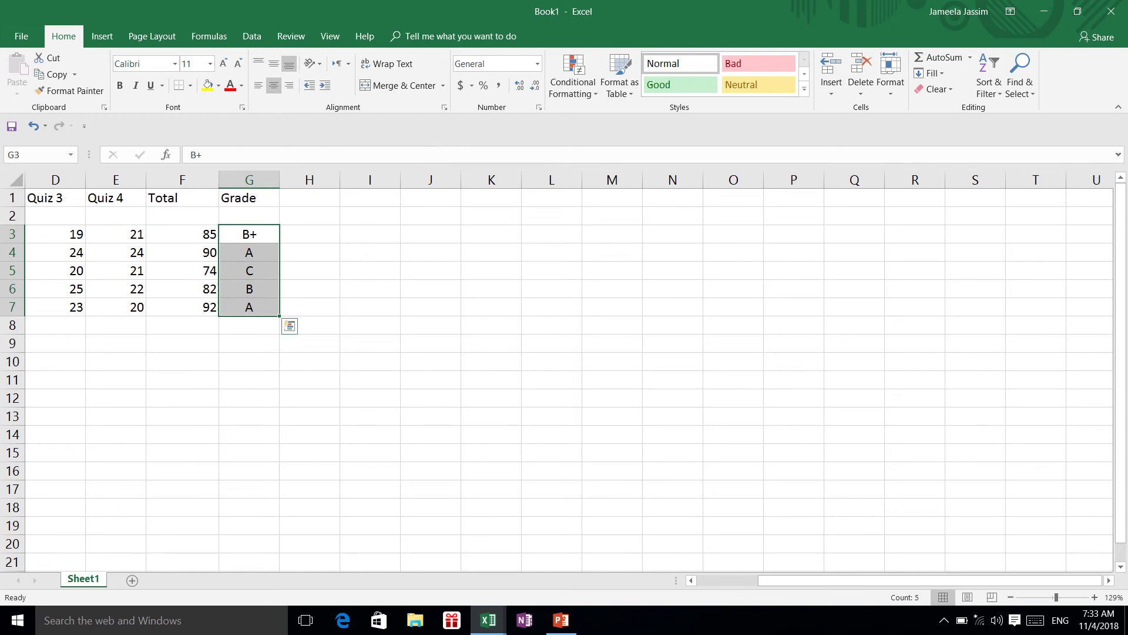
pyautogui.click(55, 197)
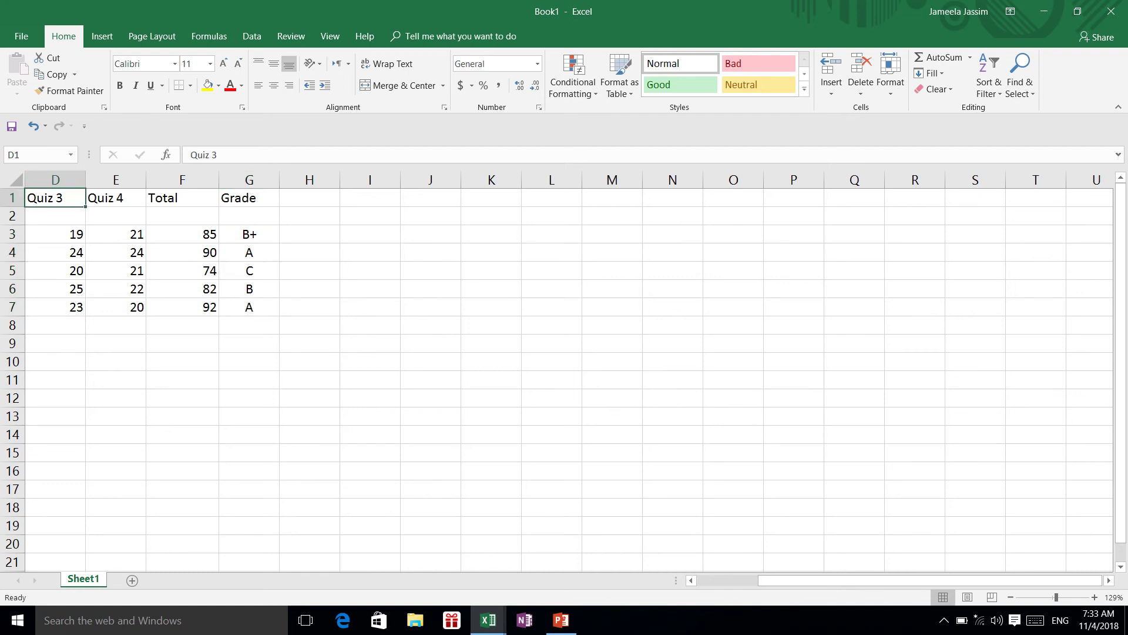
pyautogui.press('Left')
pyautogui.press('Left')
pyautogui.press('Left')
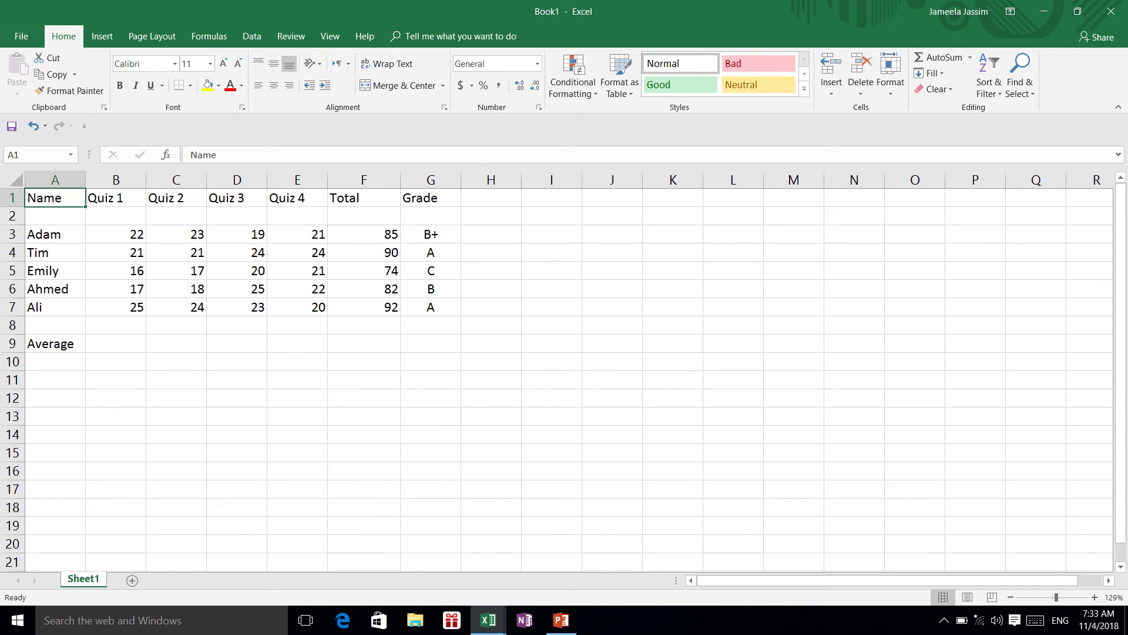
# Step: Enter the formula =average(B3:B7) in cell B9 to average the Quiz 1 scores
pyautogui.click(364, 234)
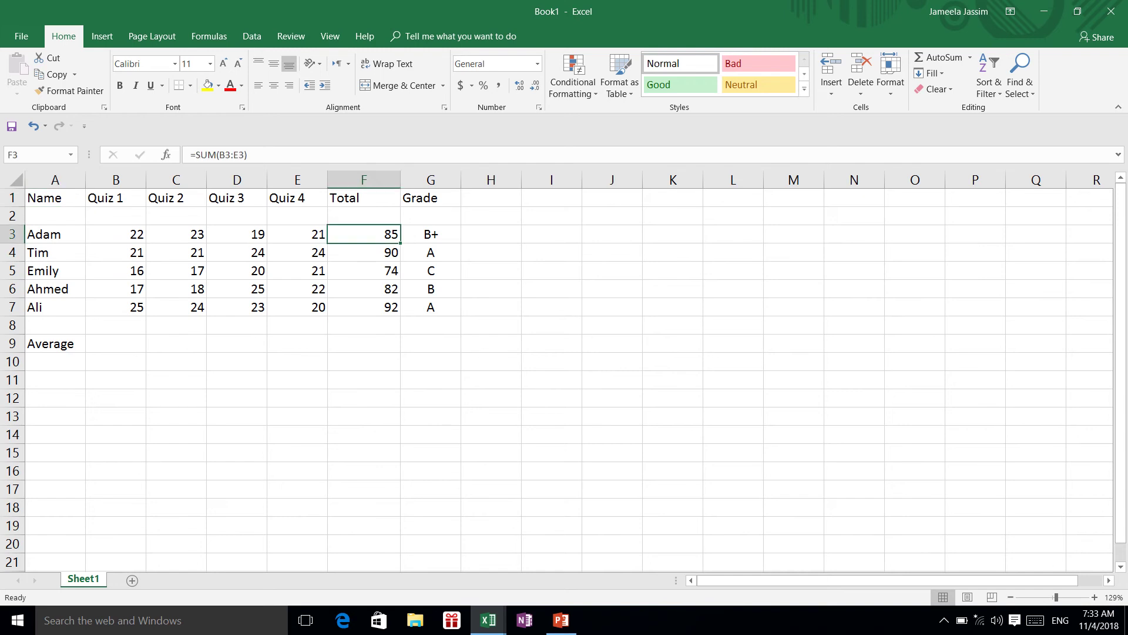
pyautogui.click(116, 344)
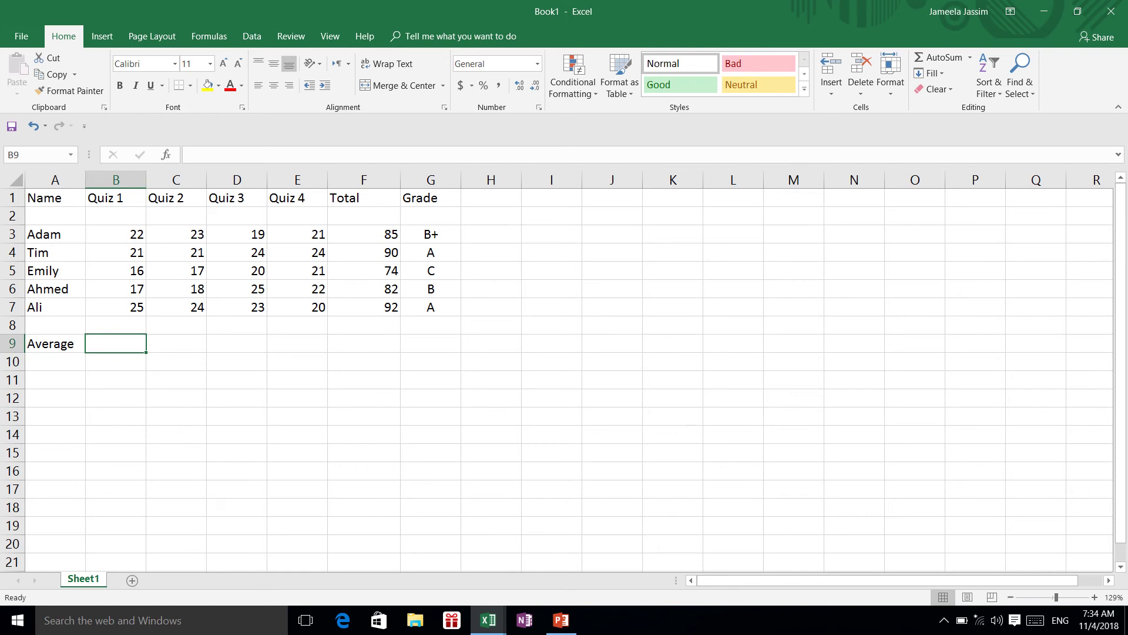
pyautogui.write('=')
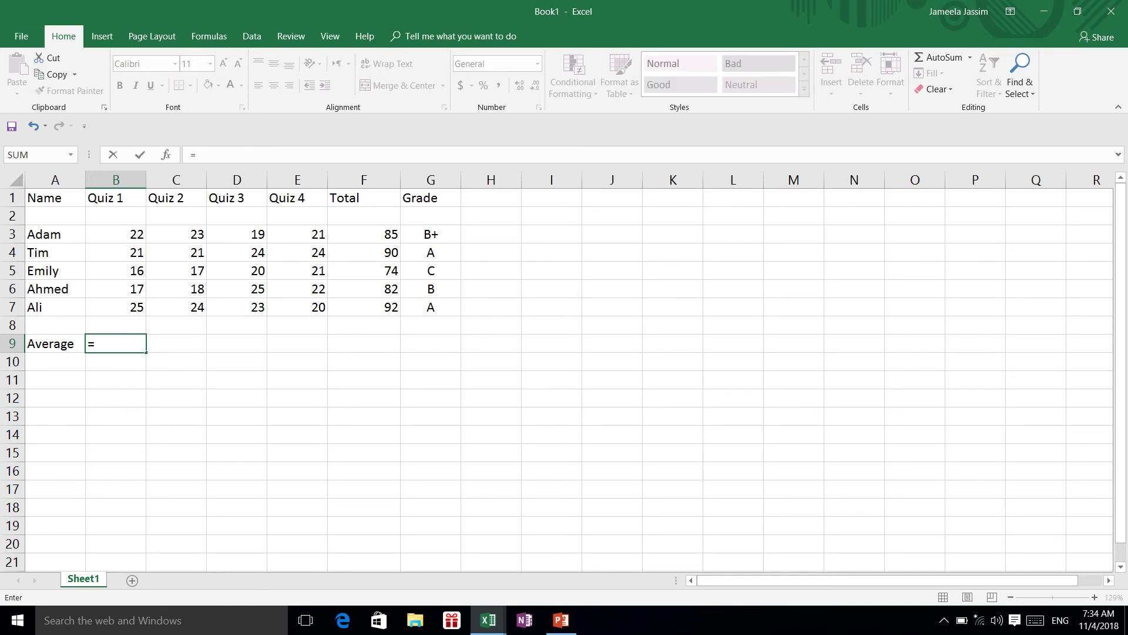
pyautogui.write('ave')
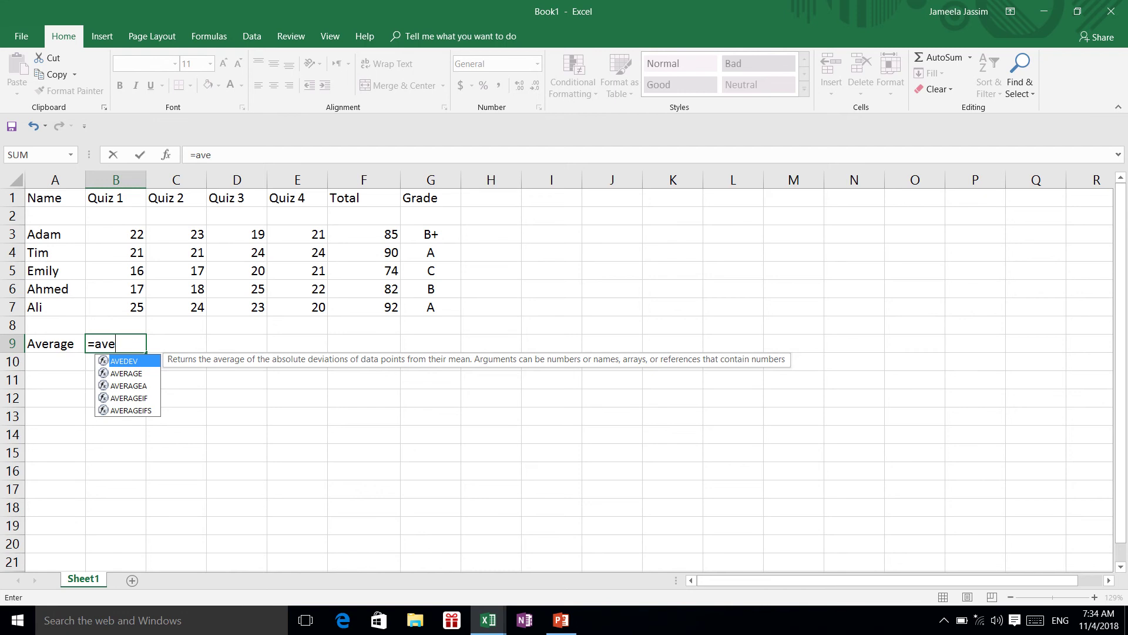
pyautogui.write('rage')
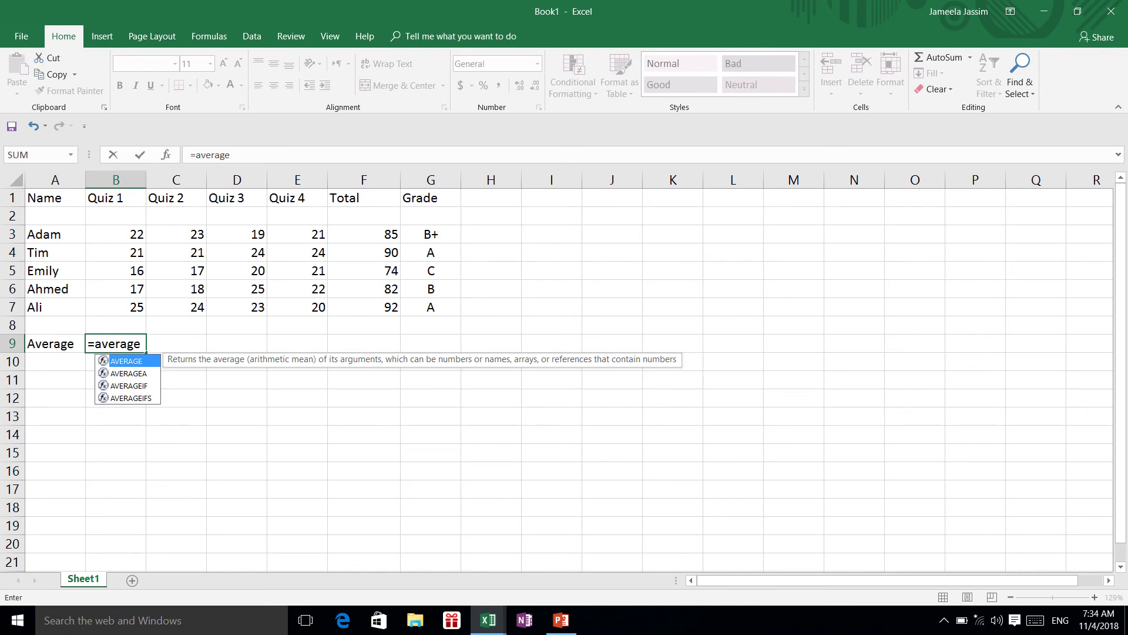
pyautogui.press('Escape')
pyautogui.write('9')
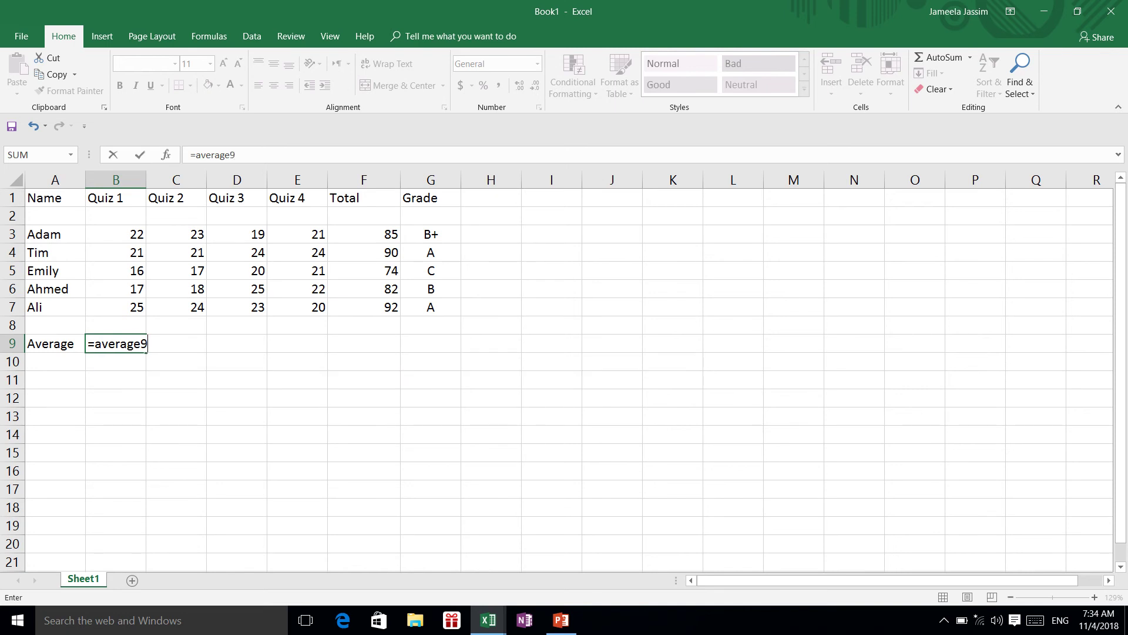
pyautogui.press('BackSpace')
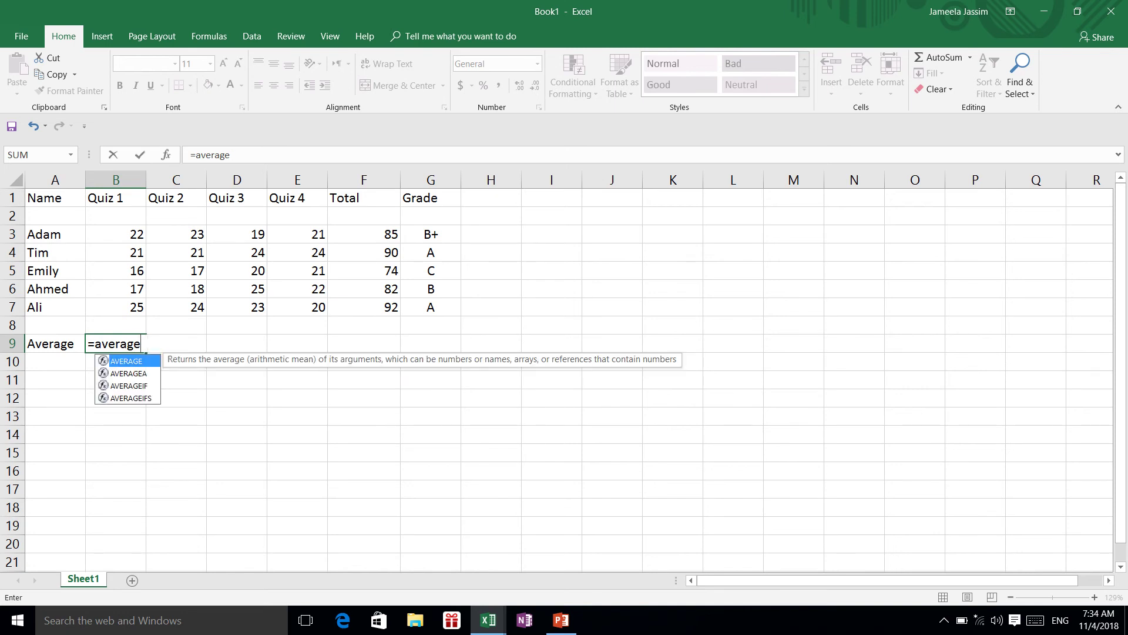
pyautogui.write('(')
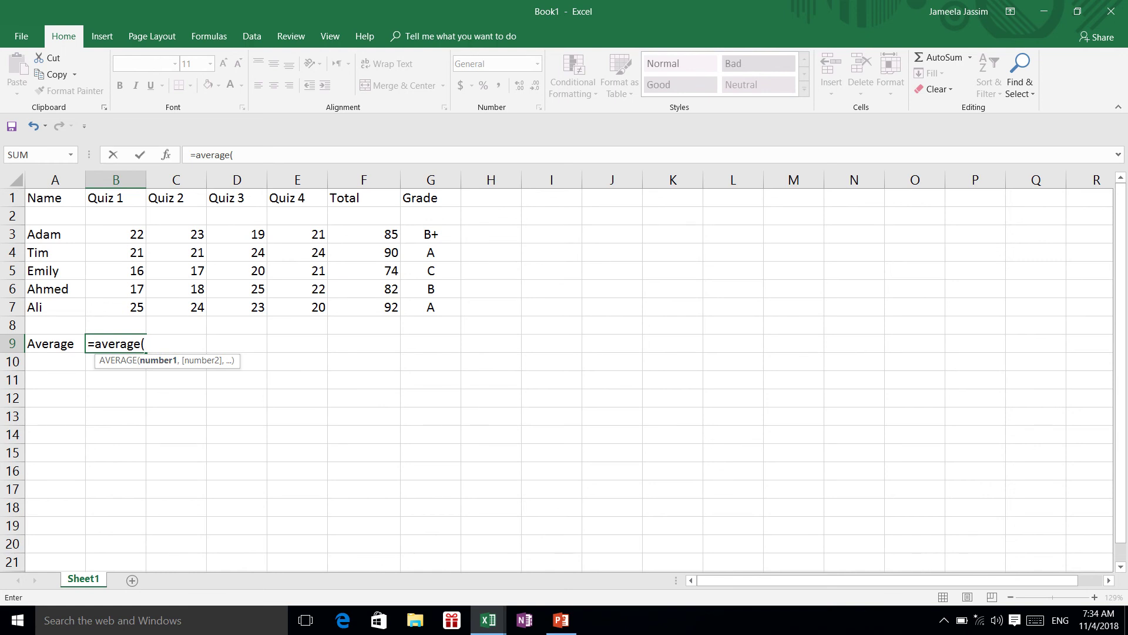
pyautogui.click(116, 233)
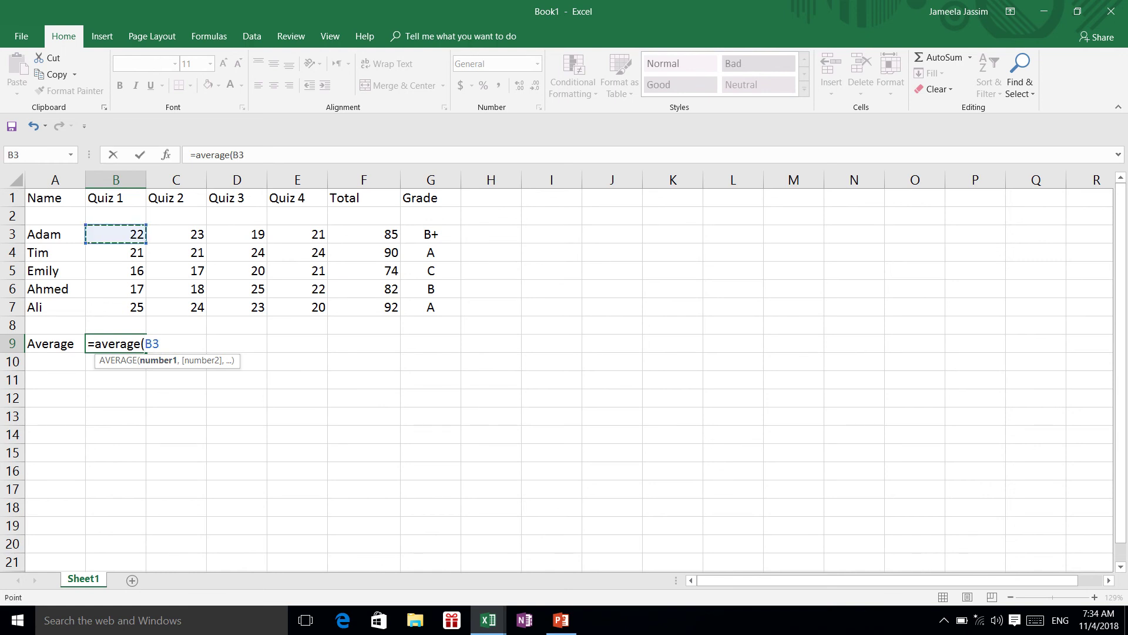
pyautogui.moveTo(116, 234); pyautogui.dragTo(134, 308)
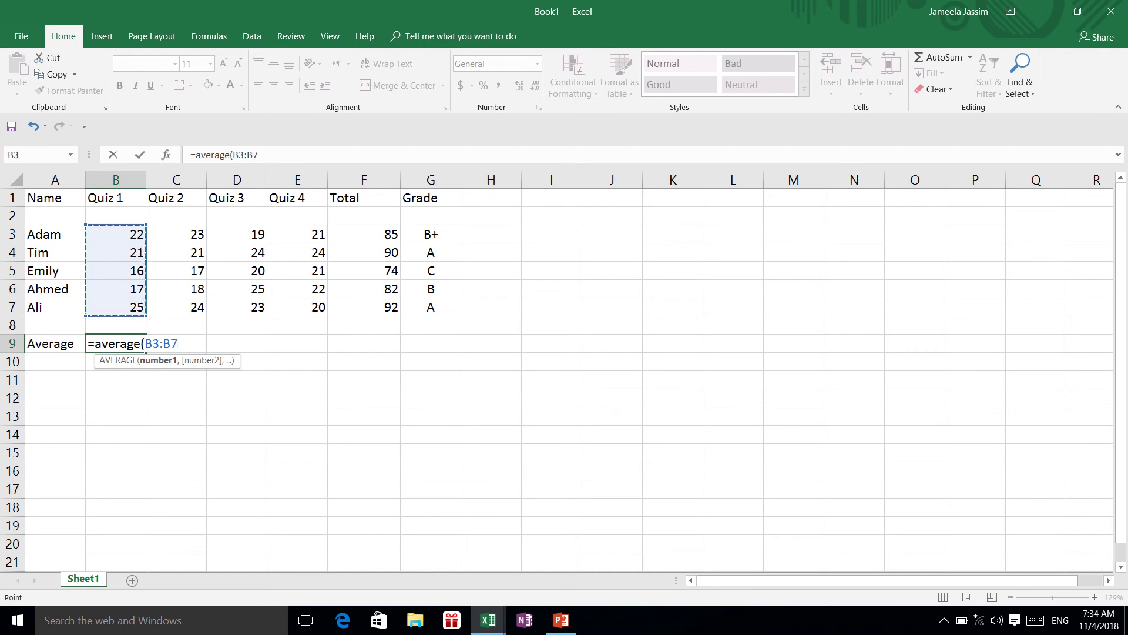
pyautogui.write(')')
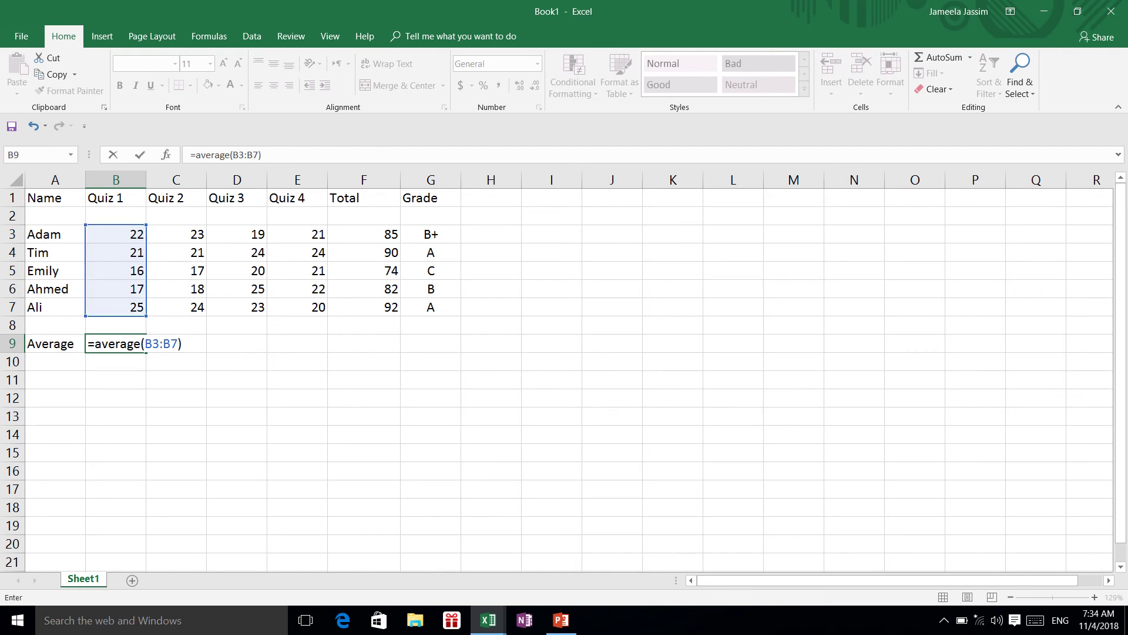
pyautogui.press('Return')
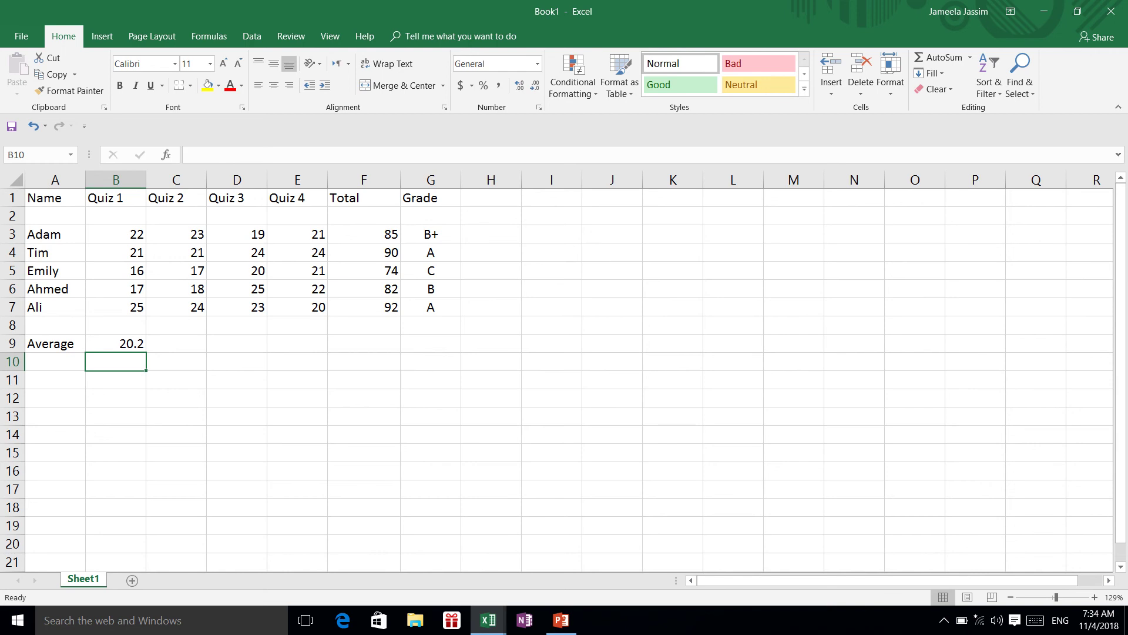
# Step: Fill the AVERAGE formula from B9 across through F9 to cover the remaining quizzes and the Total column
pyautogui.click(116, 343)
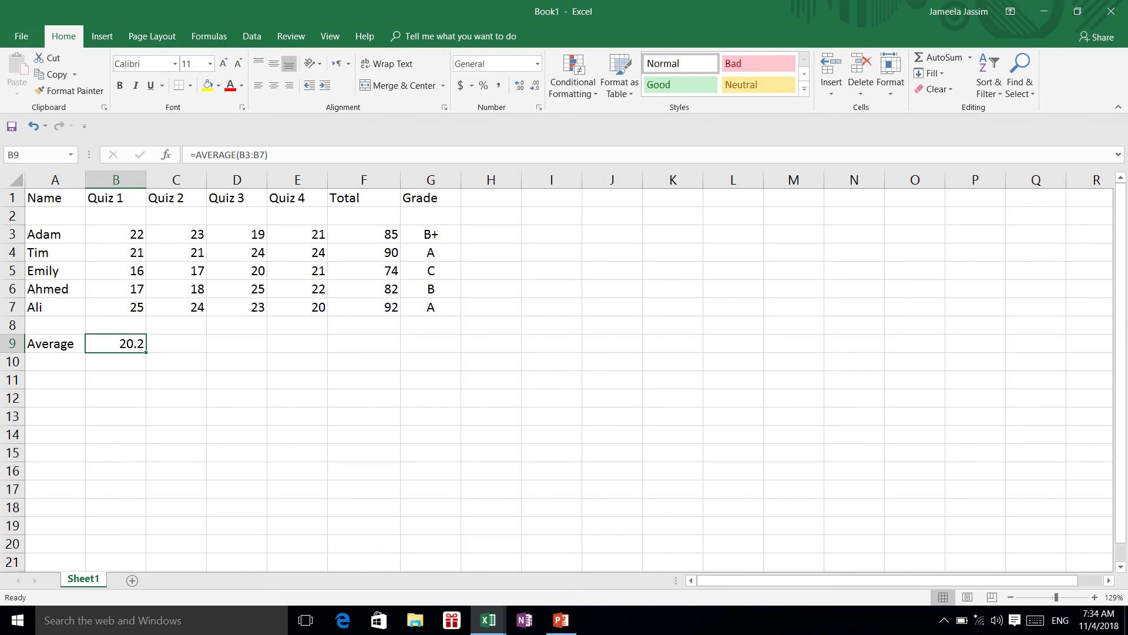
pyautogui.moveTo(146, 352); pyautogui.dragTo(412, 347)
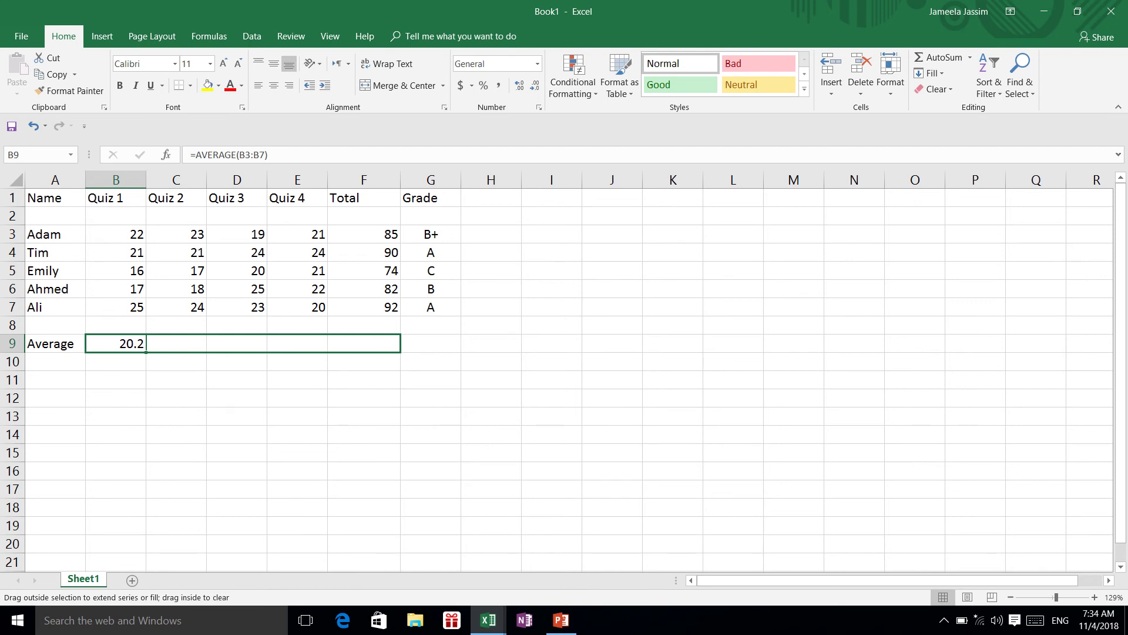
pyautogui.moveTo(412, 346); pyautogui.dragTo(388, 346)
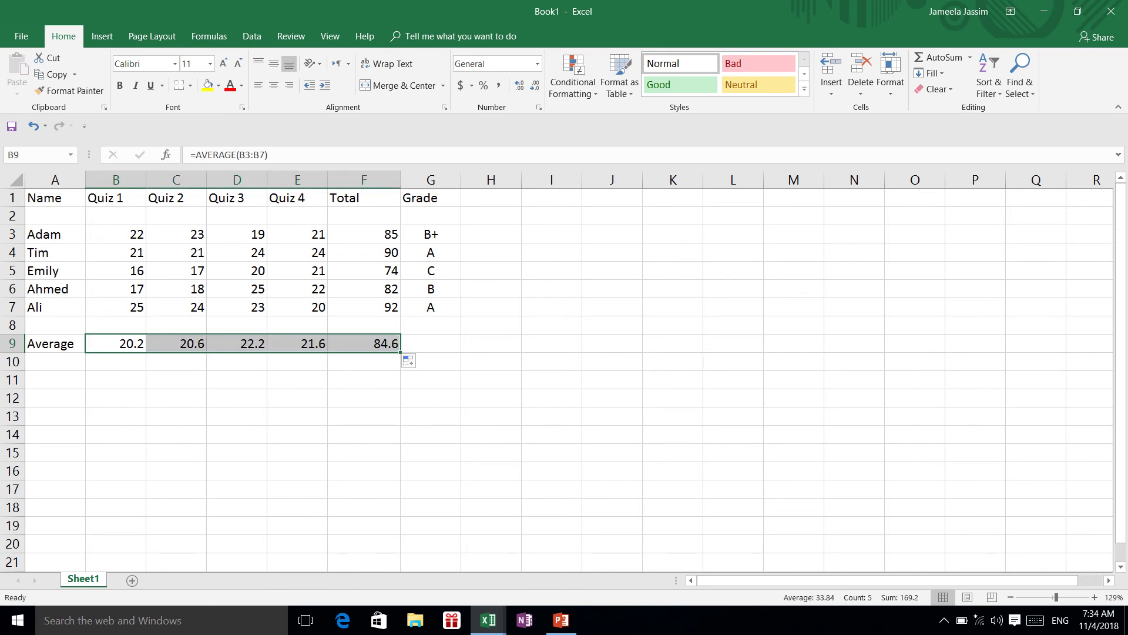
# Step: Zoom the worksheet to 180% and review the formulas behind the Total column and its average in F9
pyautogui.click(363, 307)
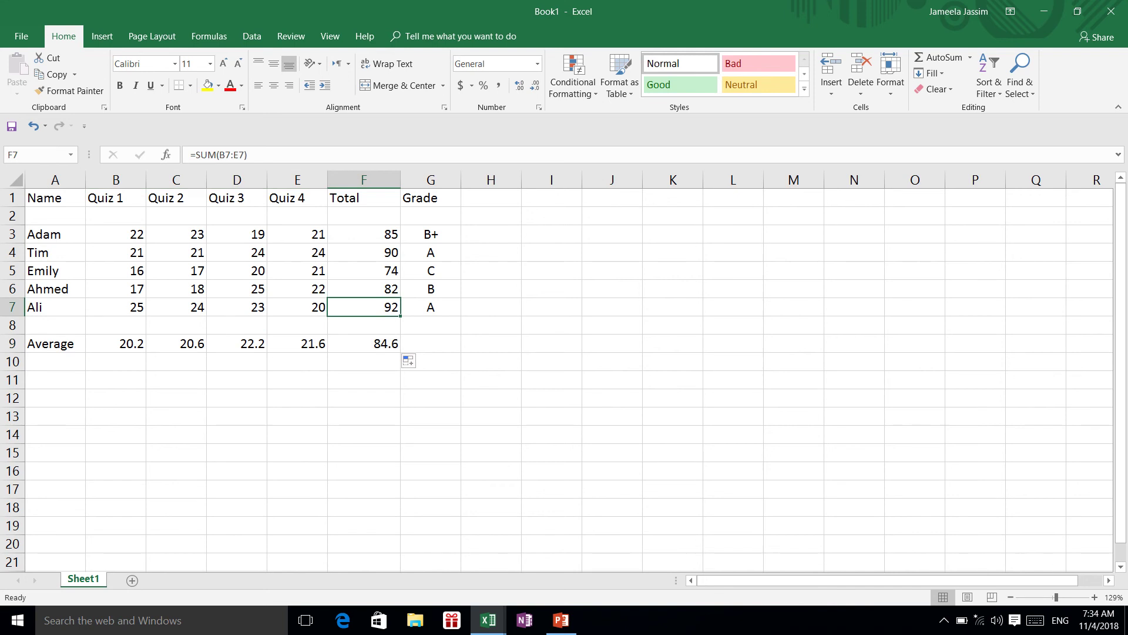
pyautogui.click(115, 234)
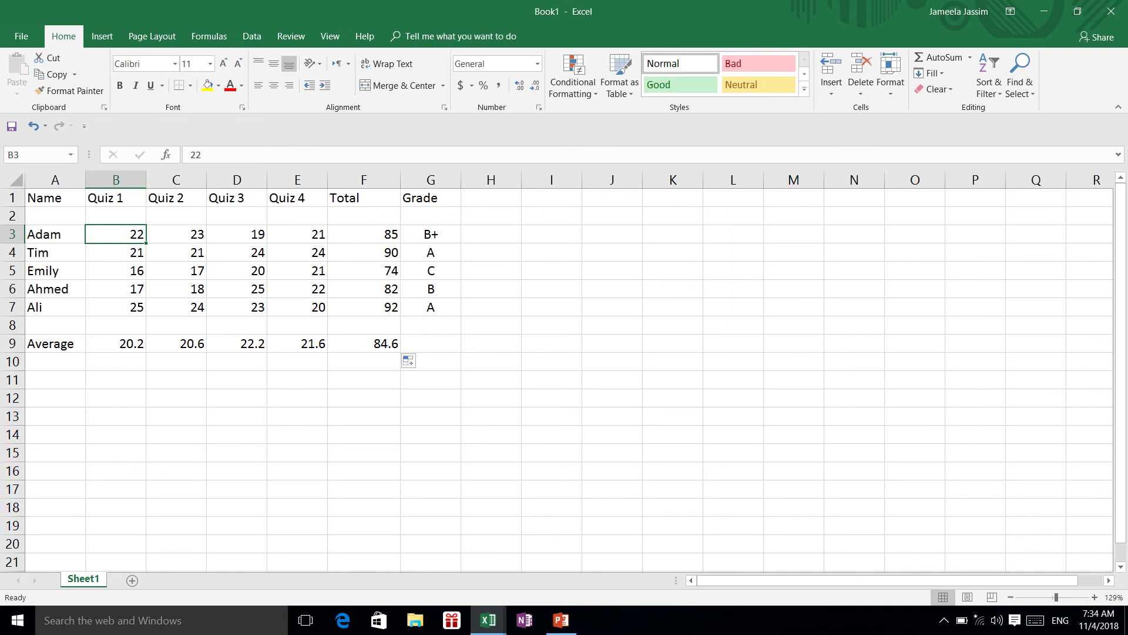
pyautogui.click(364, 234)
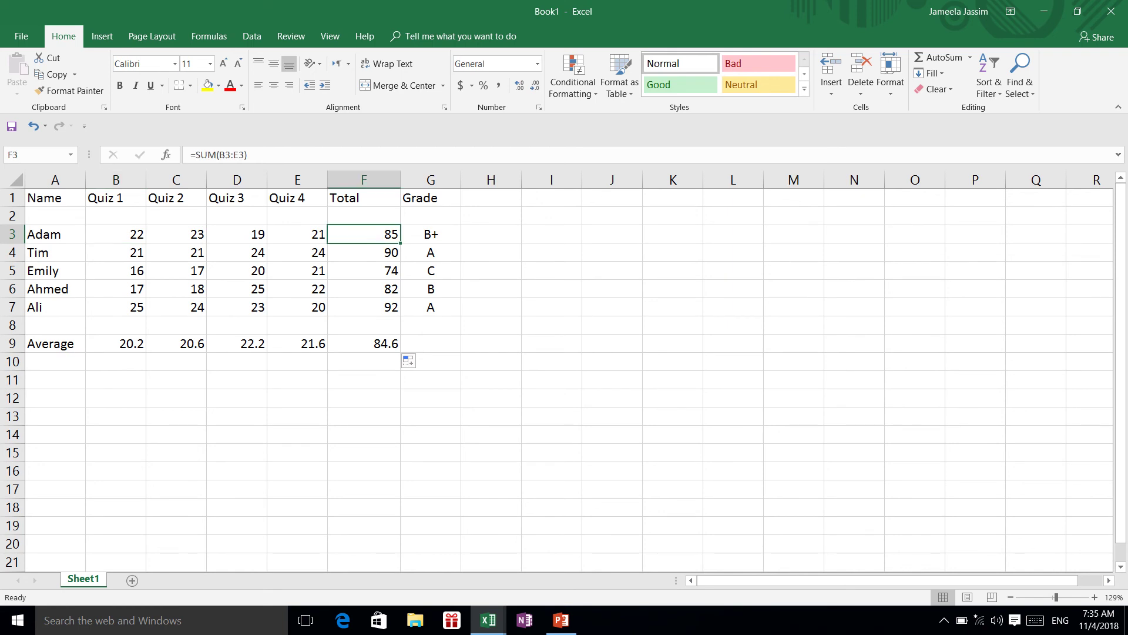
pyautogui.click(1095, 597)
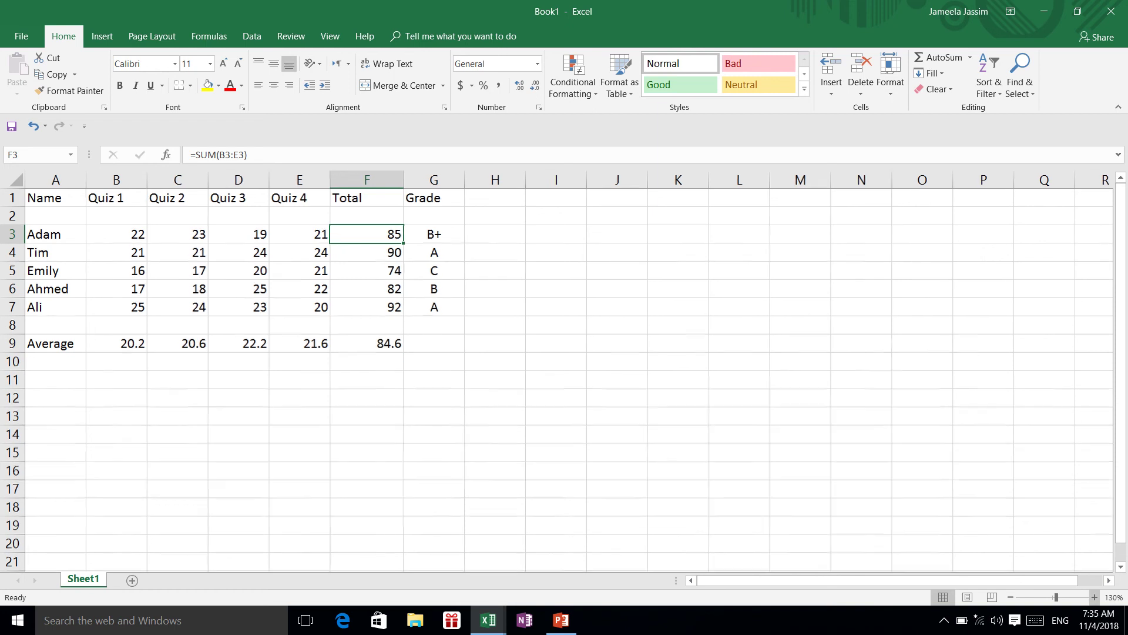
pyautogui.click(1094, 597)
pyautogui.click(1094, 597)
pyautogui.click(1095, 596)
pyautogui.click(1095, 596)
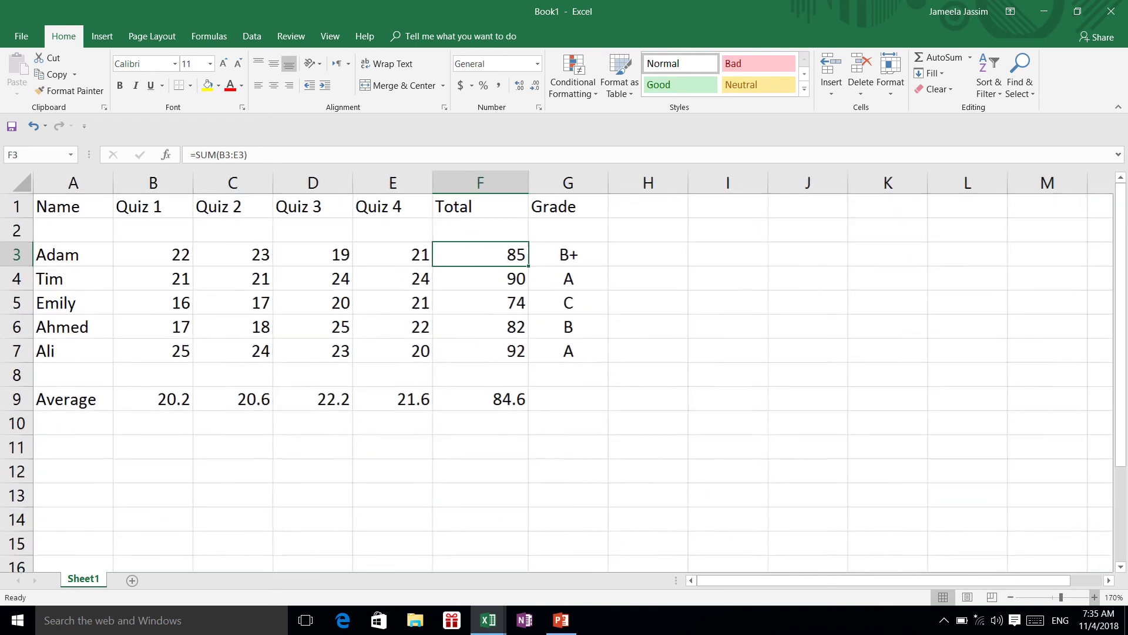
pyautogui.click(1094, 597)
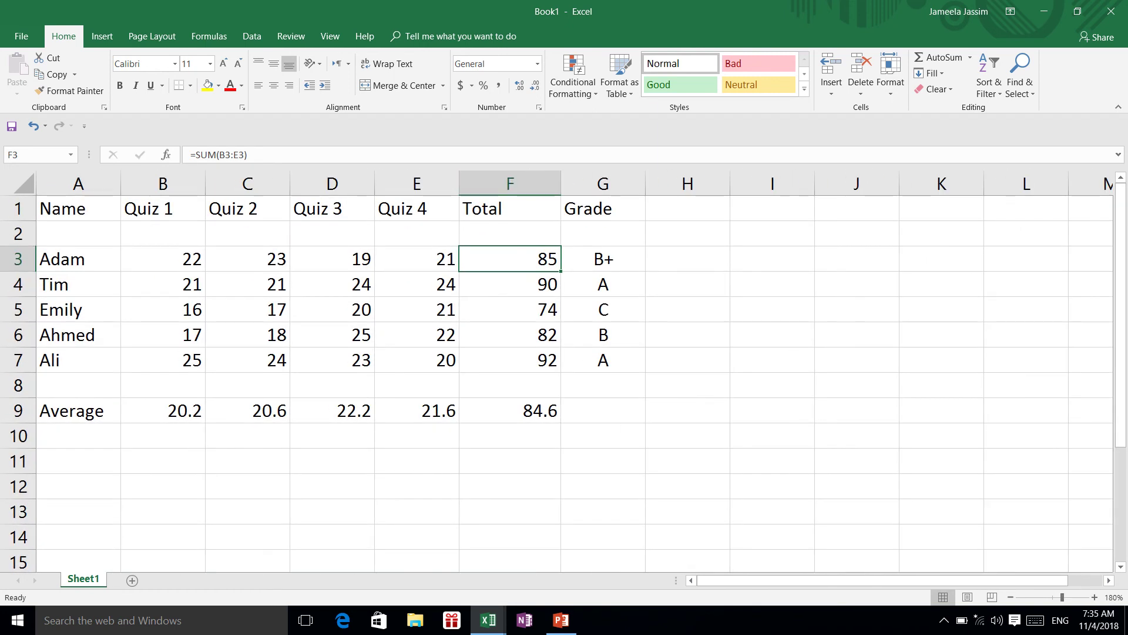
pyautogui.click(510, 410)
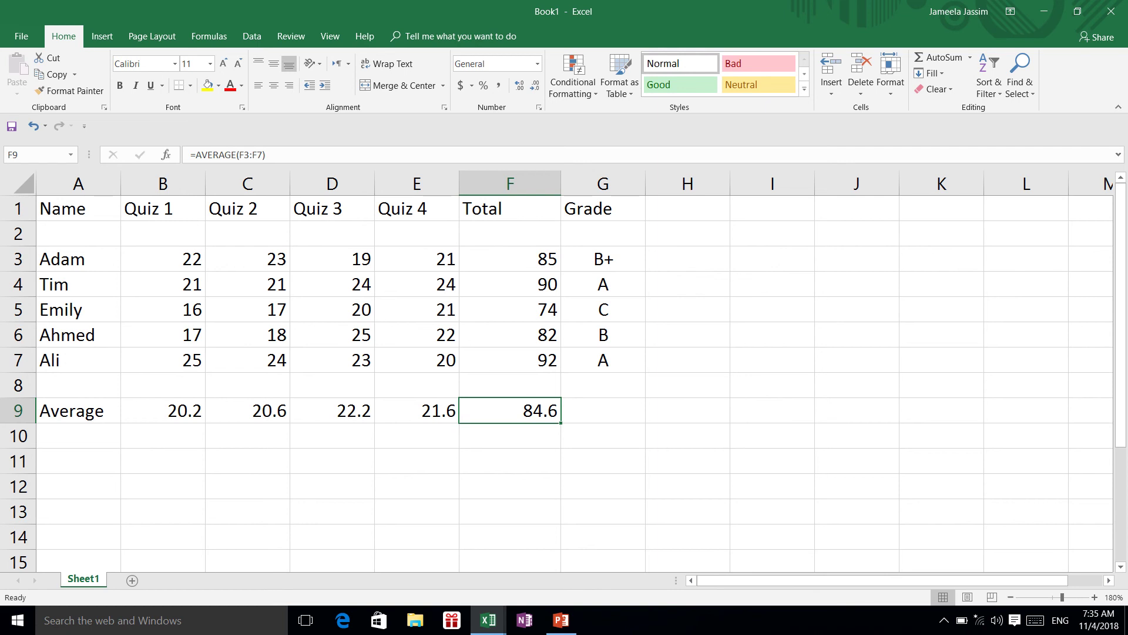
pyautogui.click(78, 209)
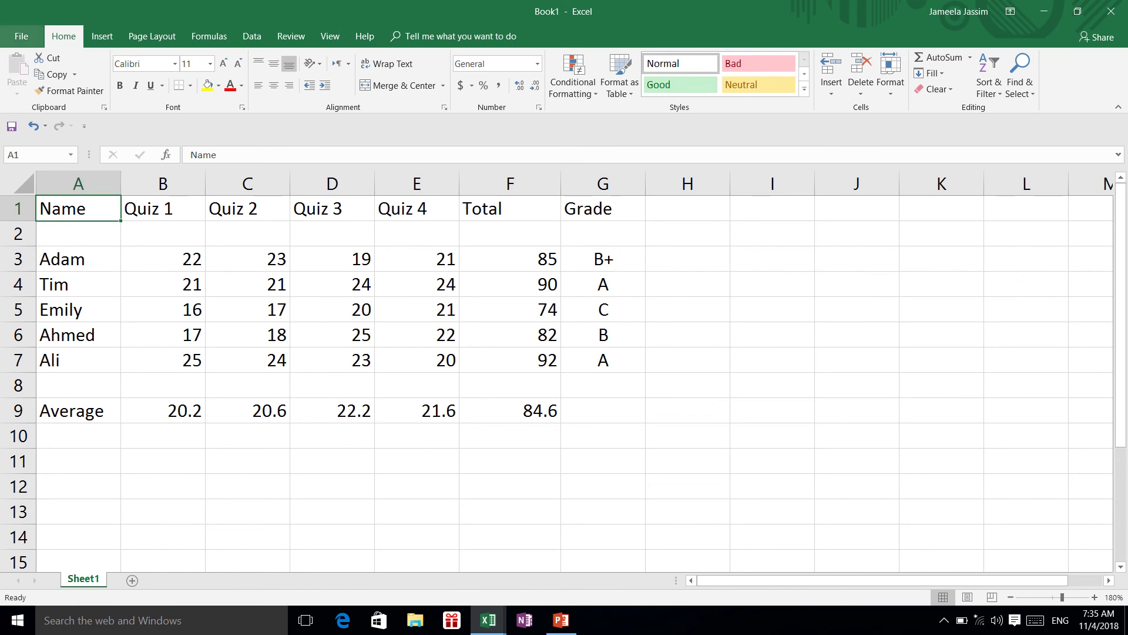
# Step: Save the workbook as Grades in the MS Excel Courses folder, keeping the Excel Workbook type
pyautogui.click(21, 36)
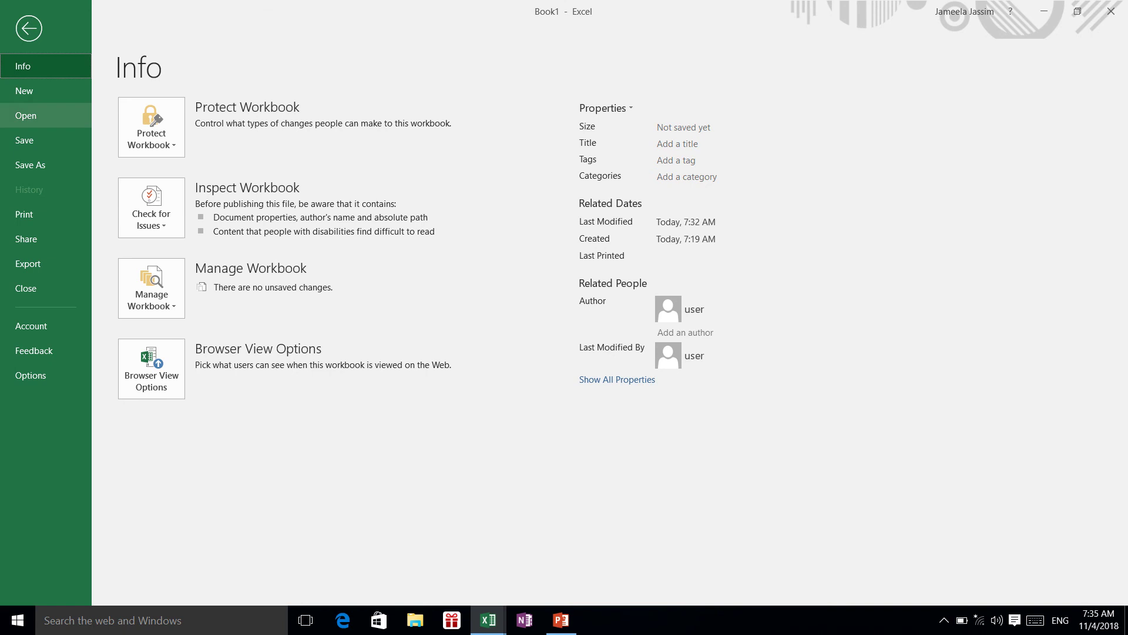
pyautogui.click(30, 165)
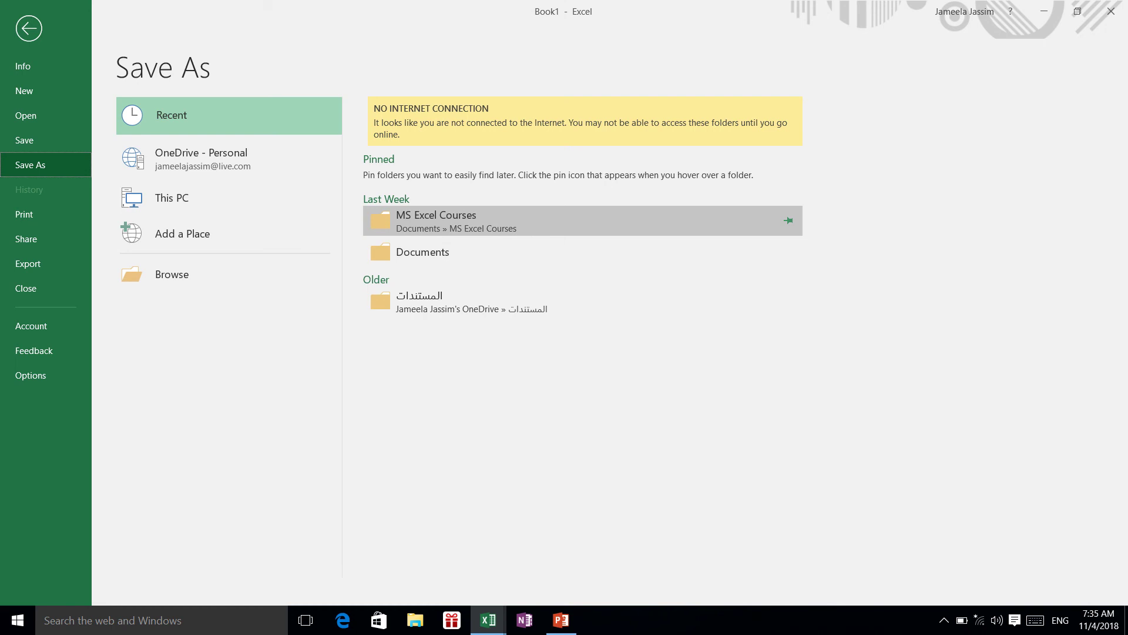
pyautogui.click(446, 220)
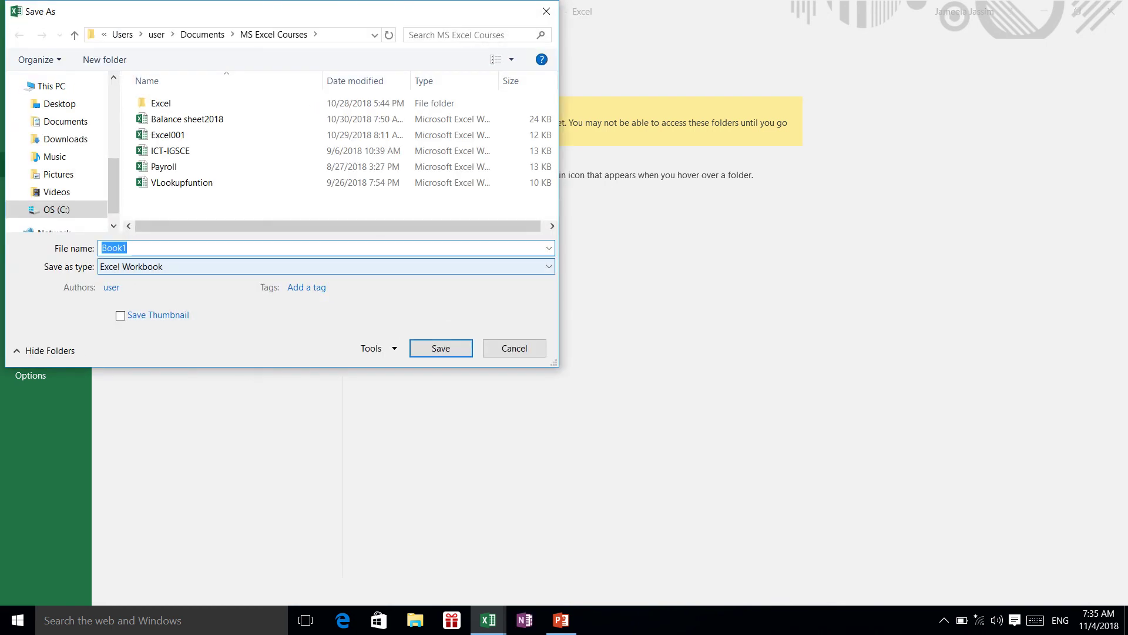
pyautogui.write('gEADE')
pyautogui.press('BackSpace')
pyautogui.press('BackSpace')
pyautogui.press('BackSpace')
pyautogui.press('BackSpace')
pyautogui.press('BackSpace')
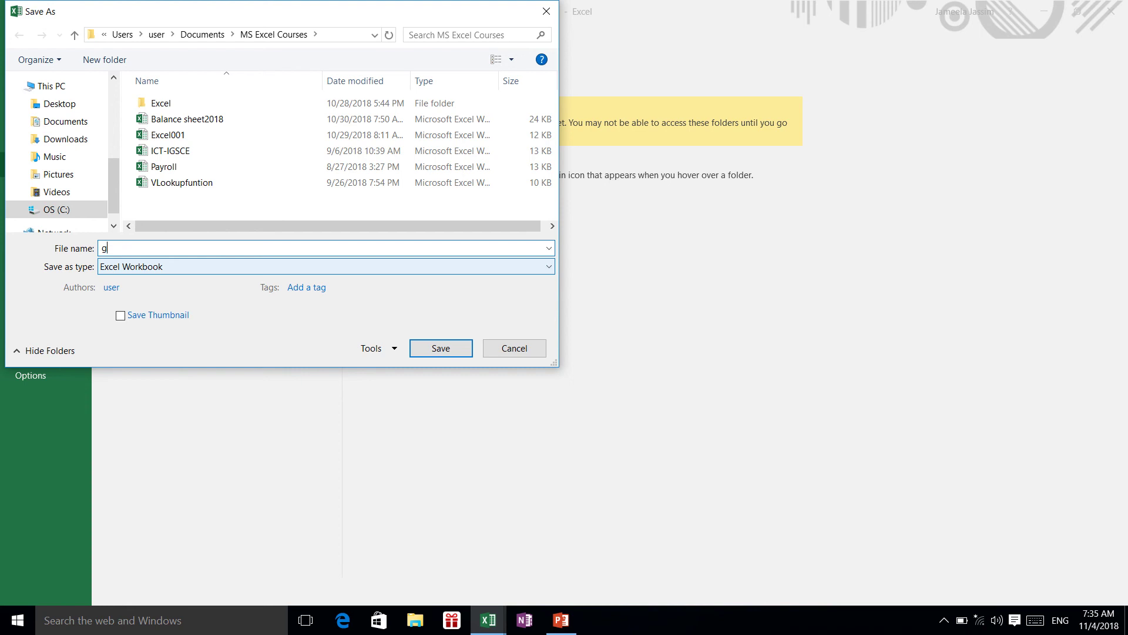
pyautogui.write('Grades')
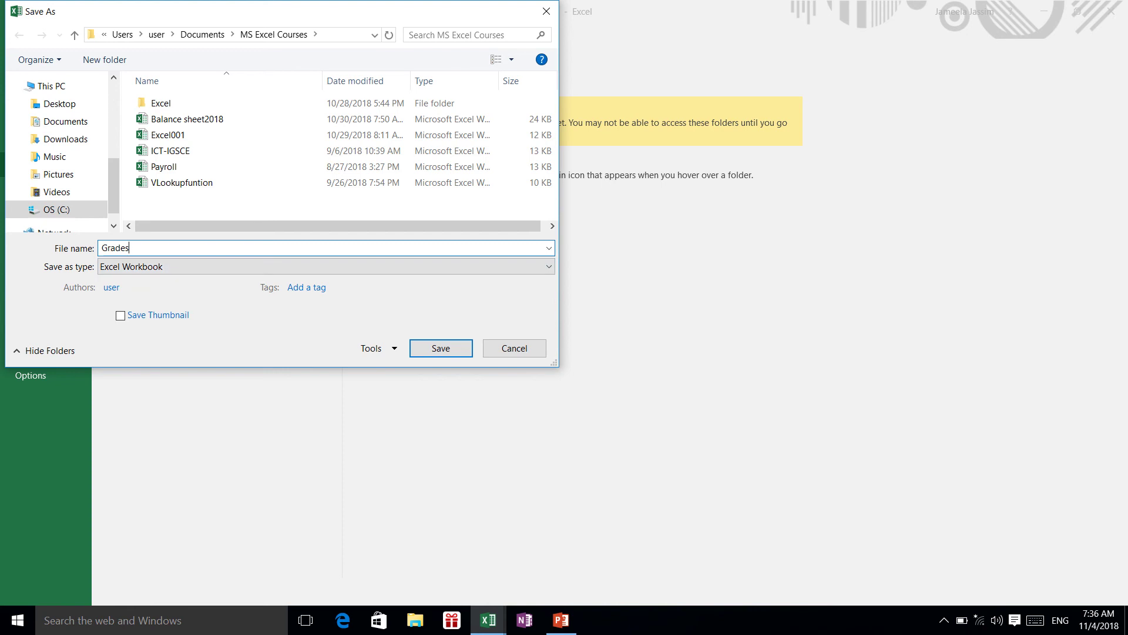
pyautogui.click(441, 348)
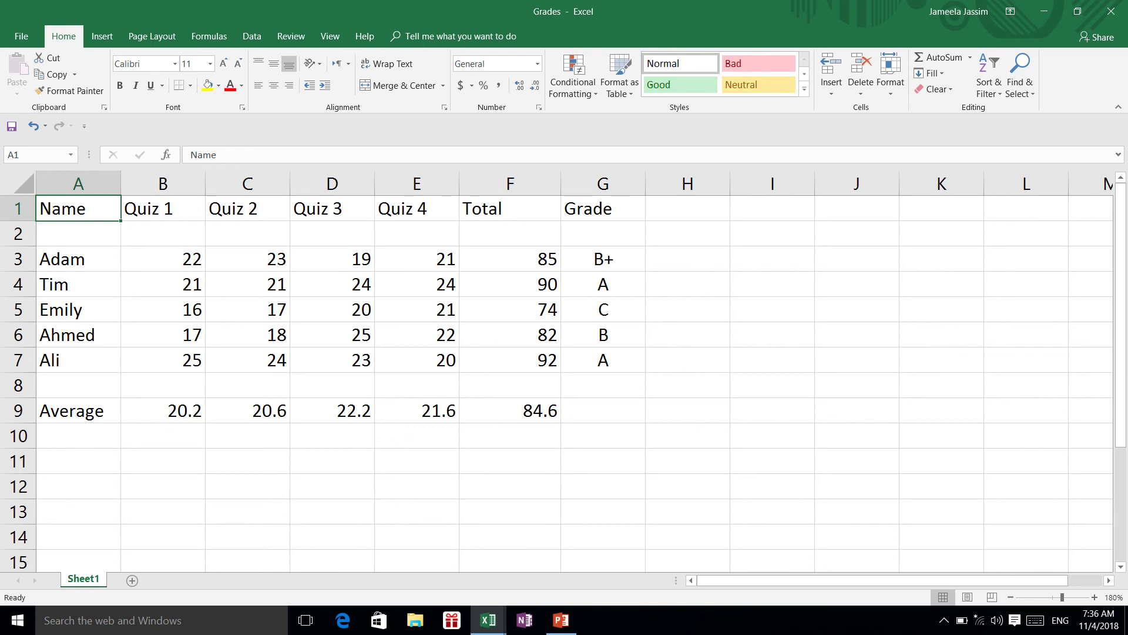
# Step: Rename the Sheet1 worksheet as Grades
pyautogui.rightClick(89, 578)
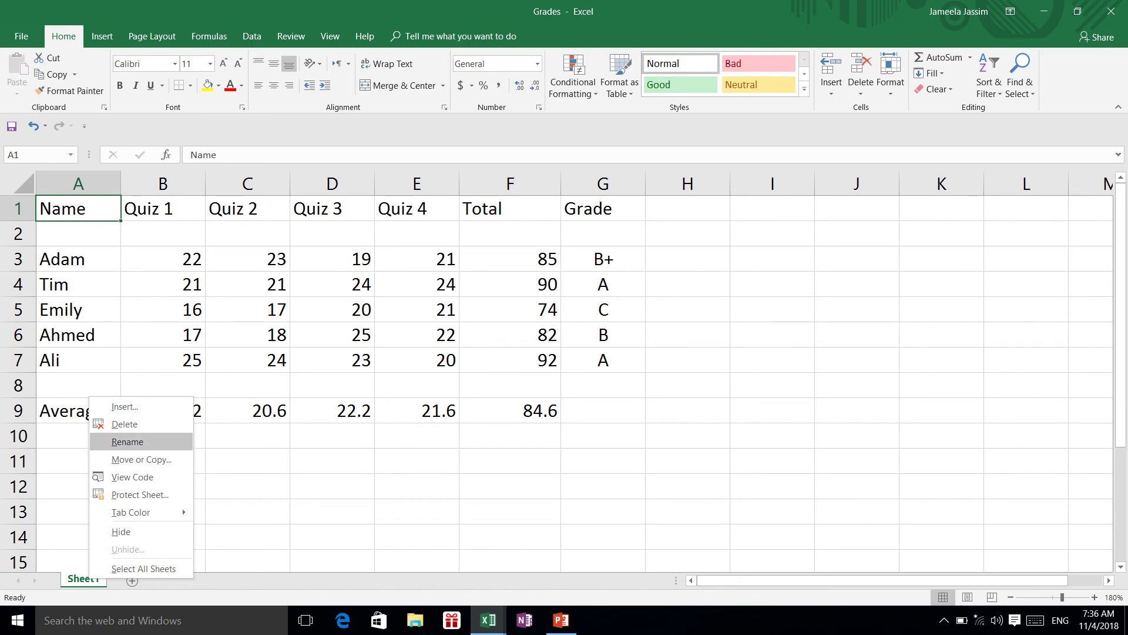
pyautogui.press('Return')
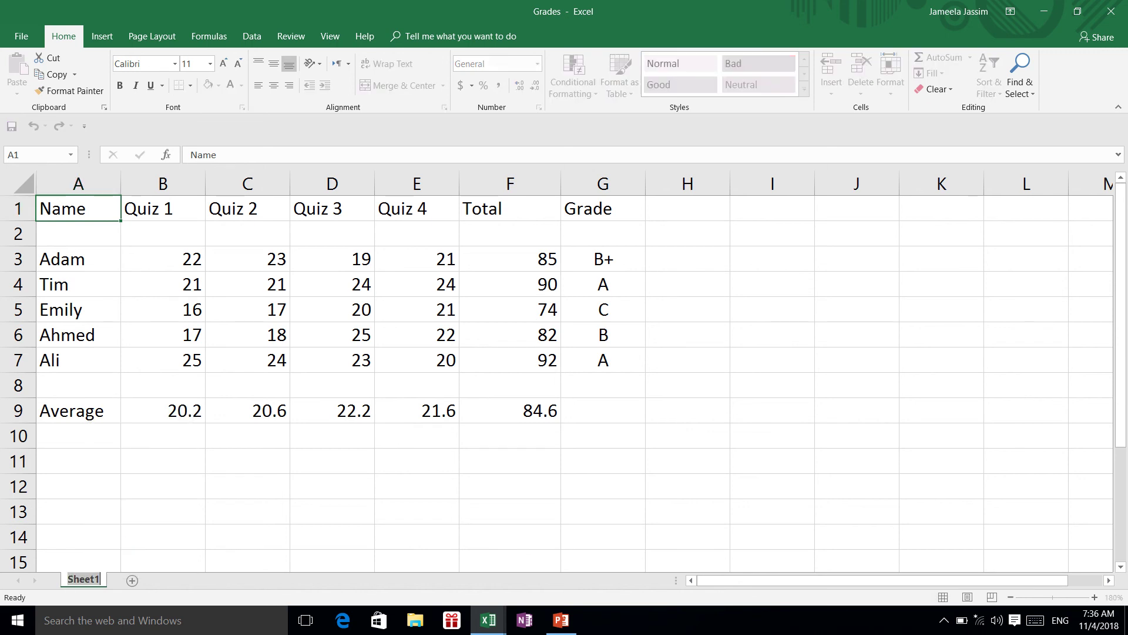
pyautogui.write('Grades')
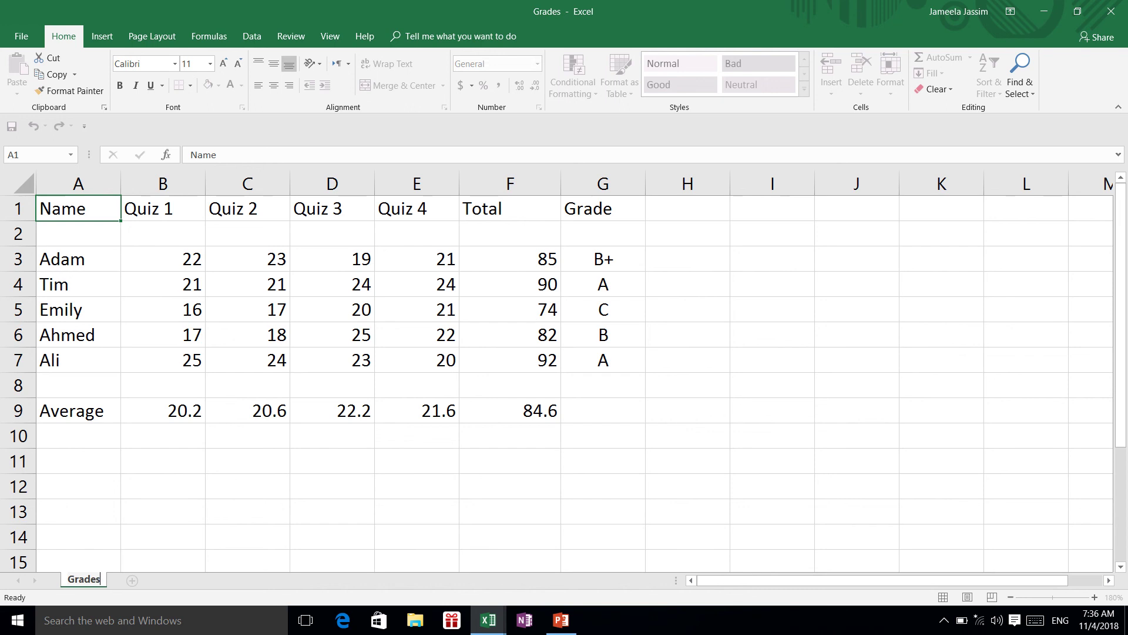
pyautogui.press('Return')
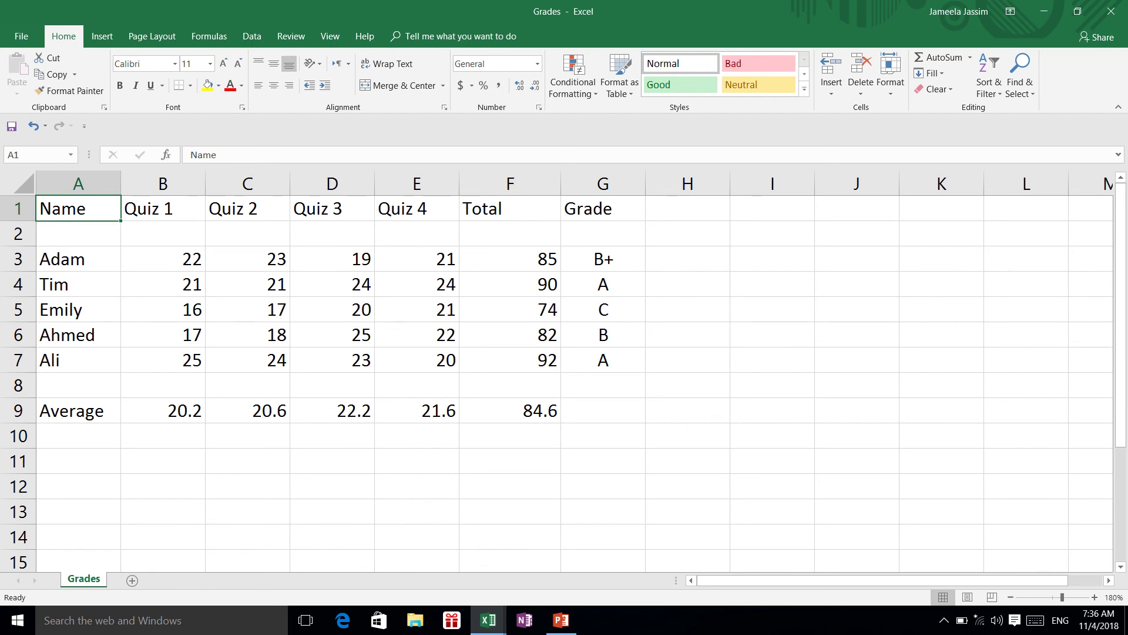
pyautogui.click(163, 209)
pyautogui.click(78, 208)
pyautogui.click(78, 259)
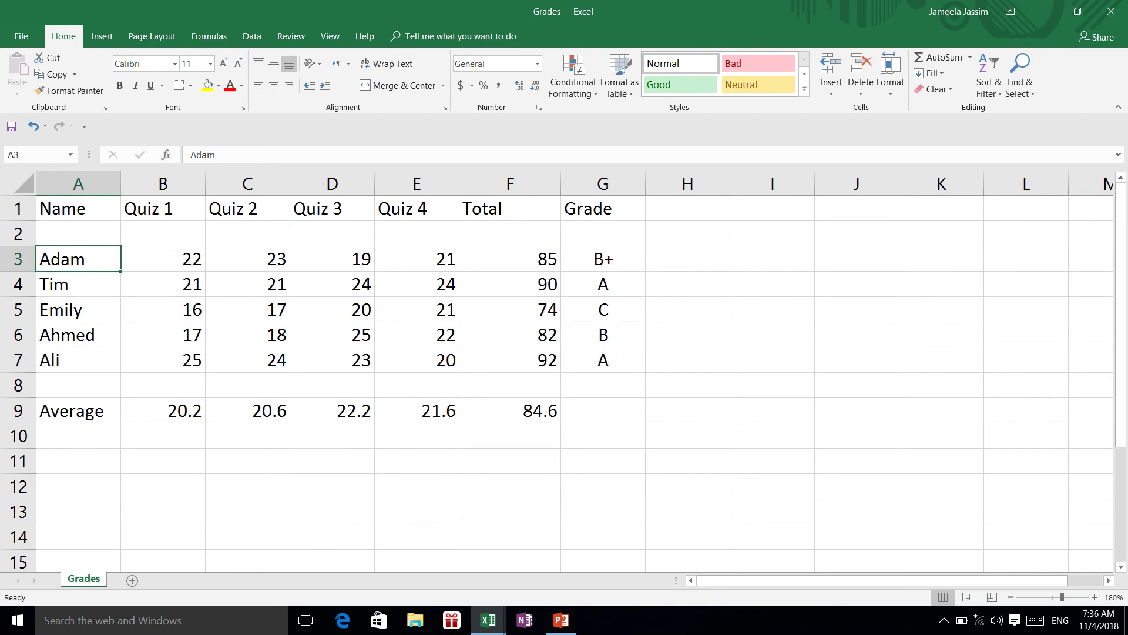
pyautogui.click(163, 258)
pyautogui.click(247, 259)
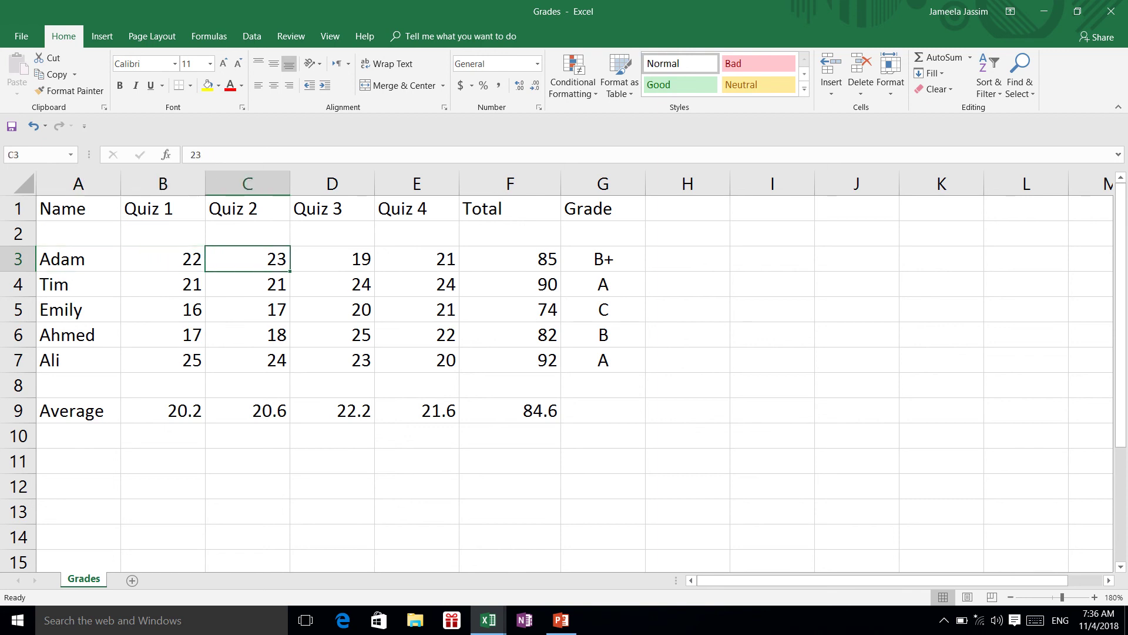
# Step: Set the worksheet zoom to 200% and save the workbook
pyautogui.scroll(-4, 557, 371)
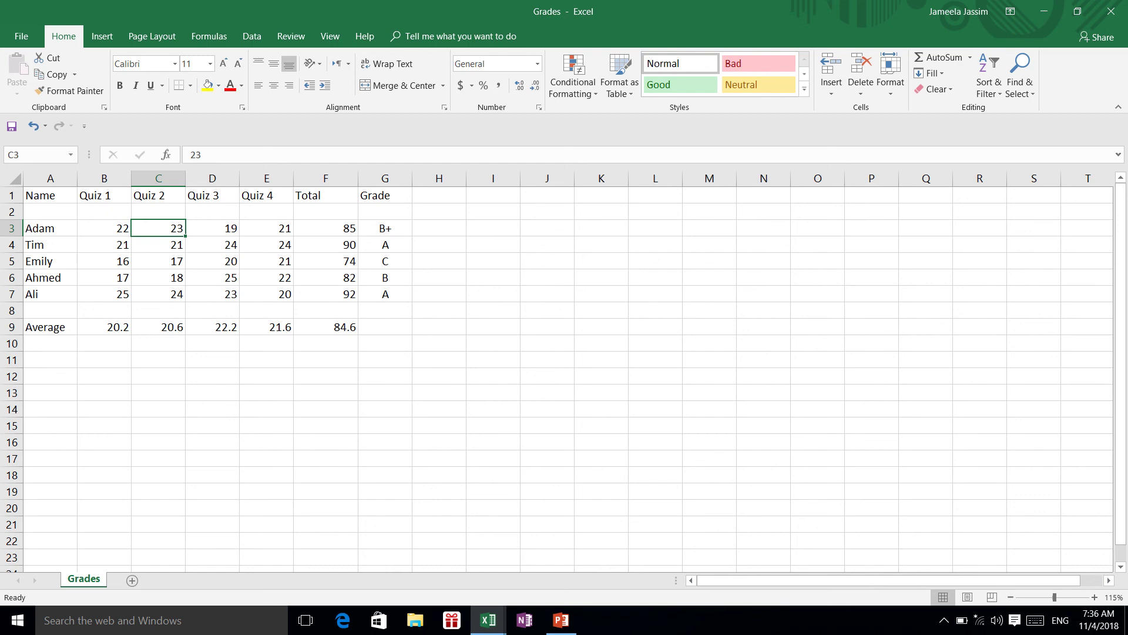
pyautogui.click(1093, 596)
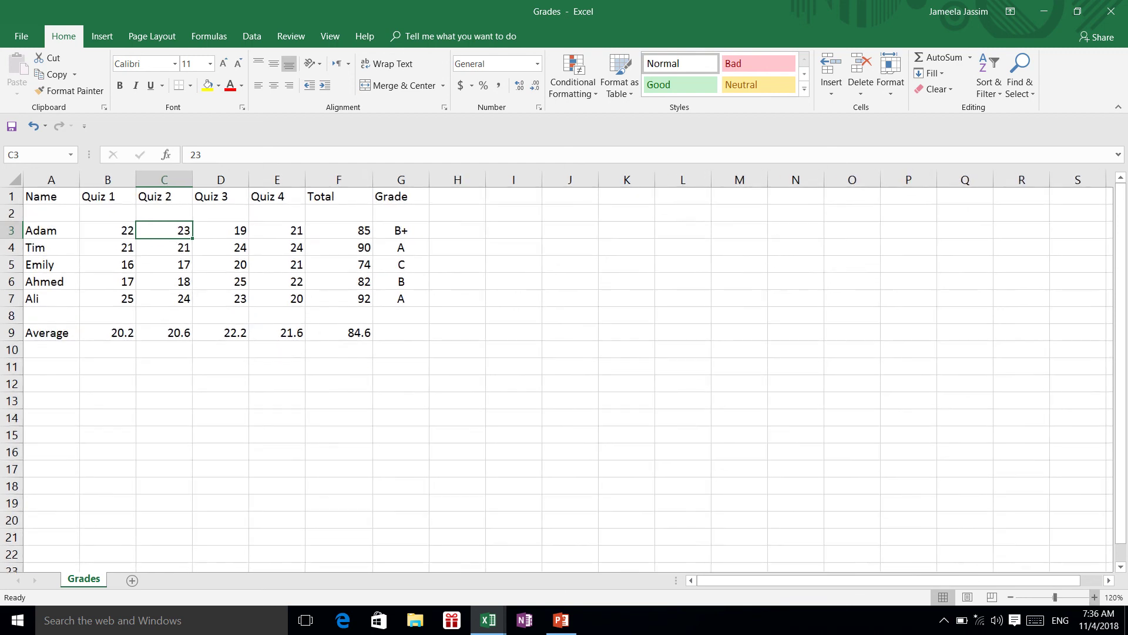
pyautogui.click(1093, 596)
pyautogui.click(1094, 597)
pyautogui.click(1093, 596)
pyautogui.click(1094, 596)
pyautogui.click(1094, 597)
pyautogui.click(1094, 597)
pyautogui.click(1093, 596)
pyautogui.click(1094, 597)
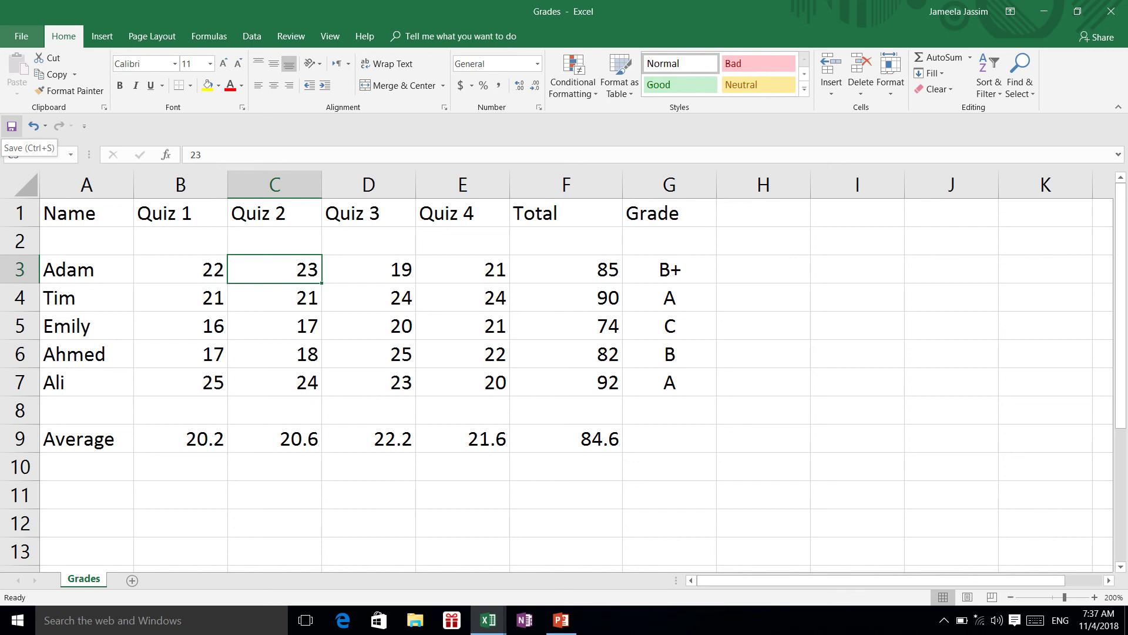
pyautogui.click(11, 126)
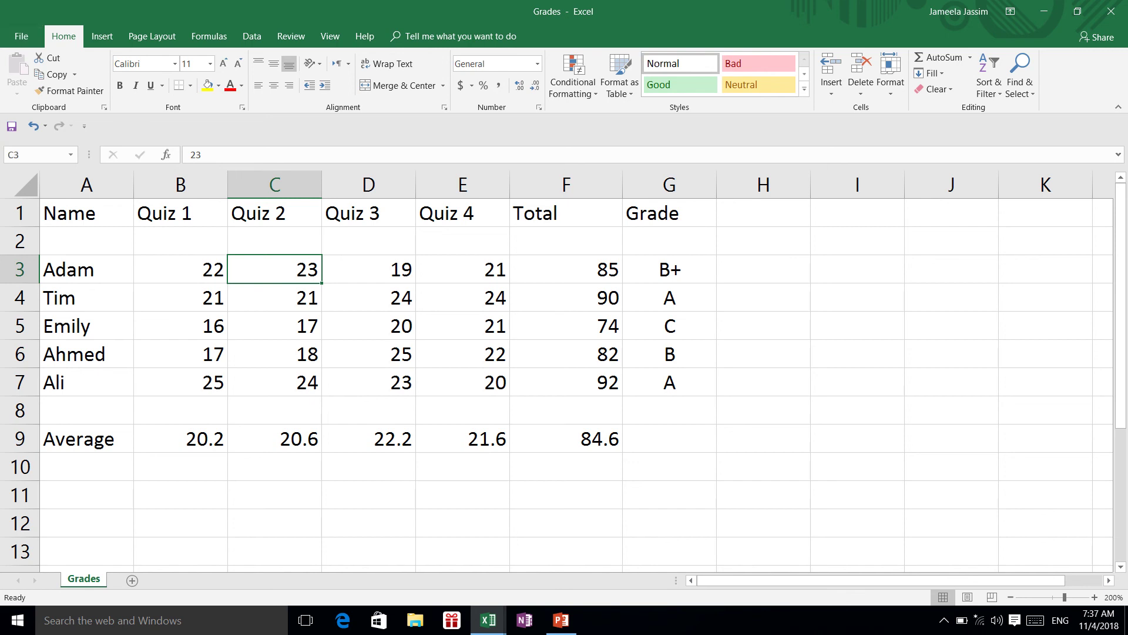
pyautogui.click(87, 213)
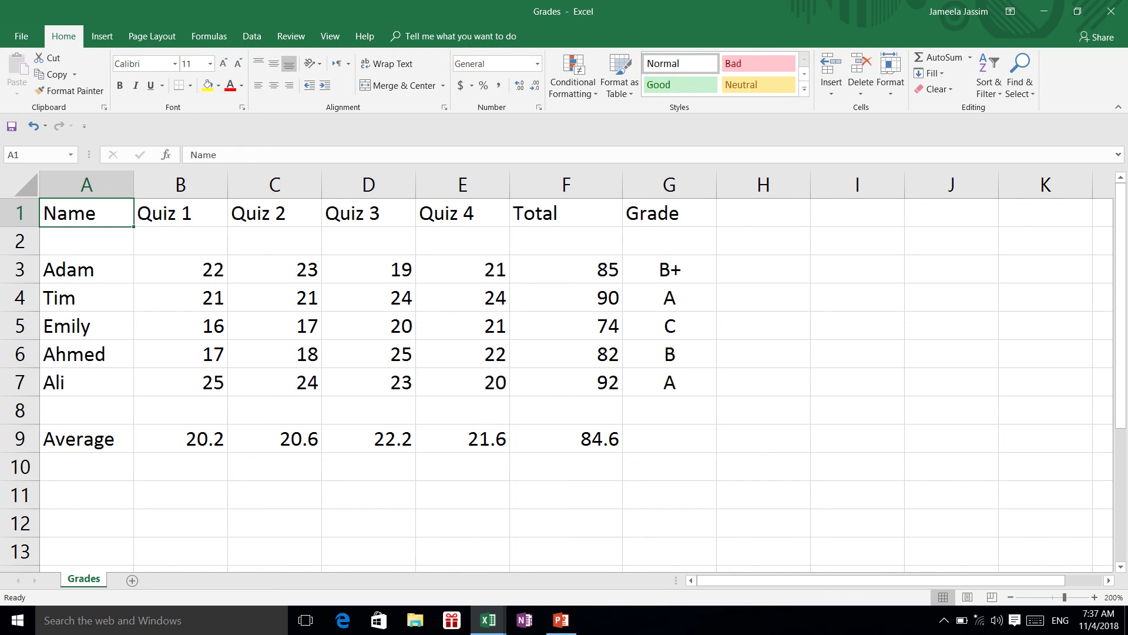
pyautogui.write('Q')
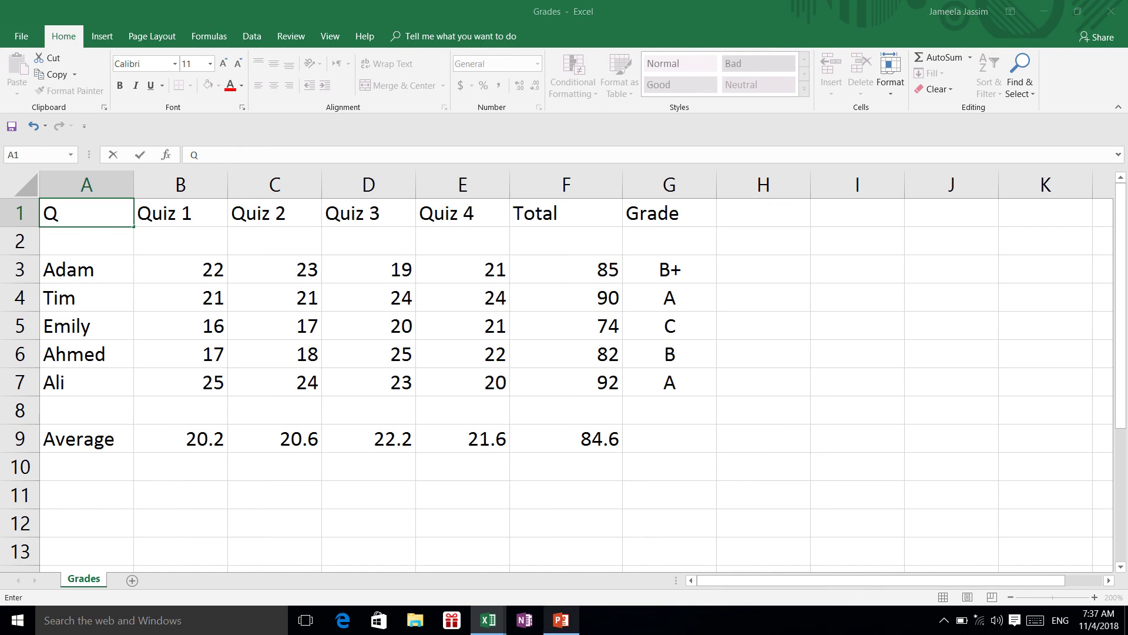
pyautogui.click(561, 620)
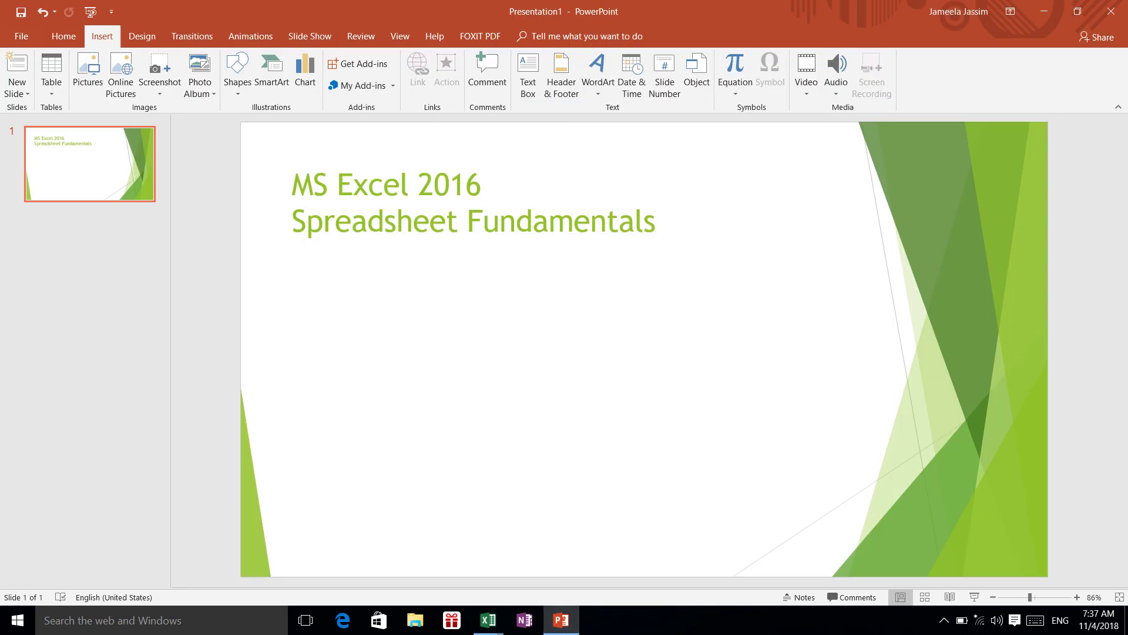
pyautogui.moveTo(599, 3)
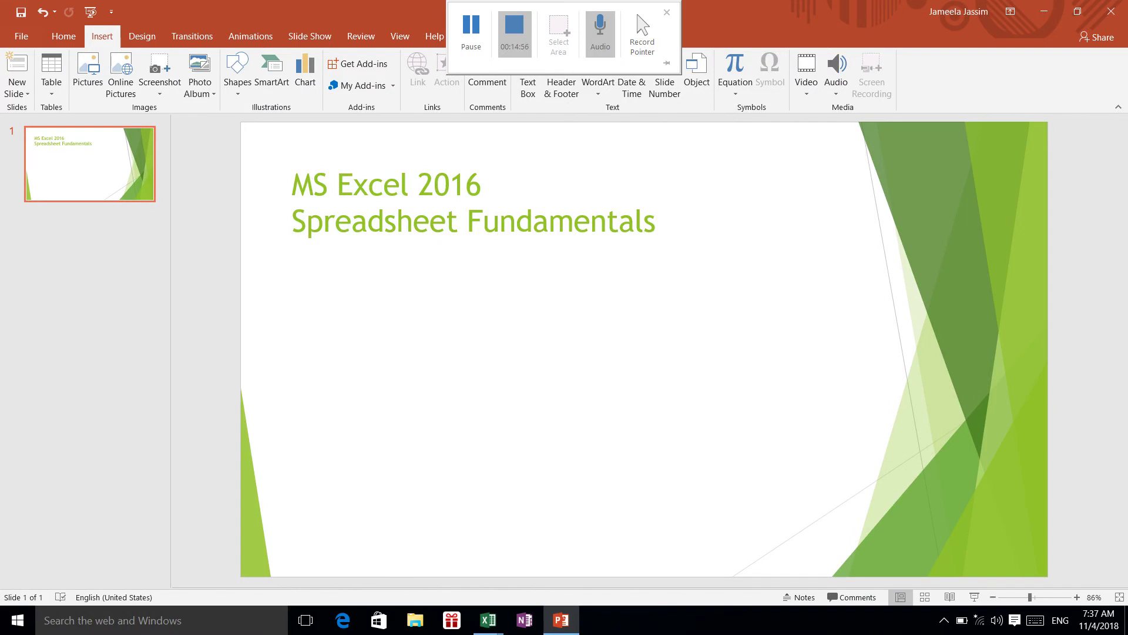